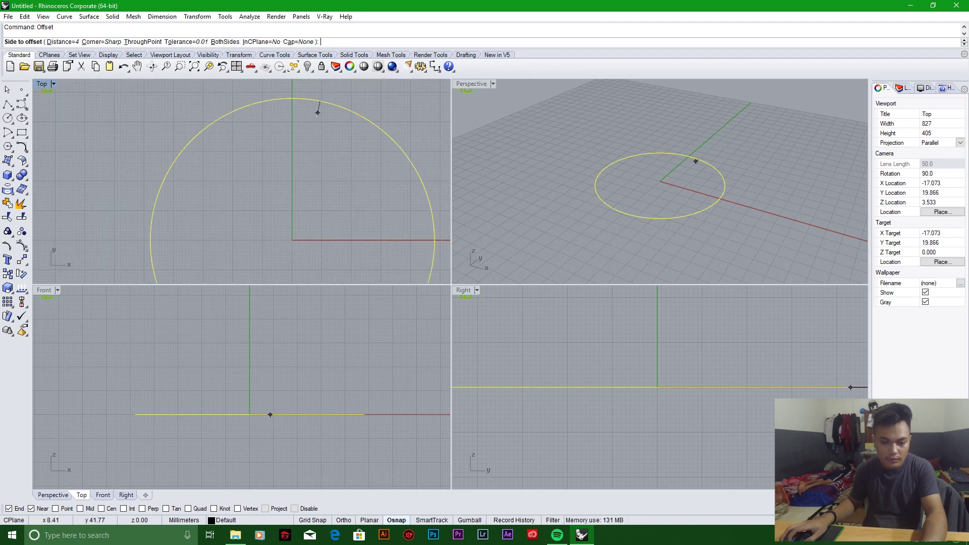
Step: Offset the circle inward by 4 mm to create a smaller concentric circle
key("Return")
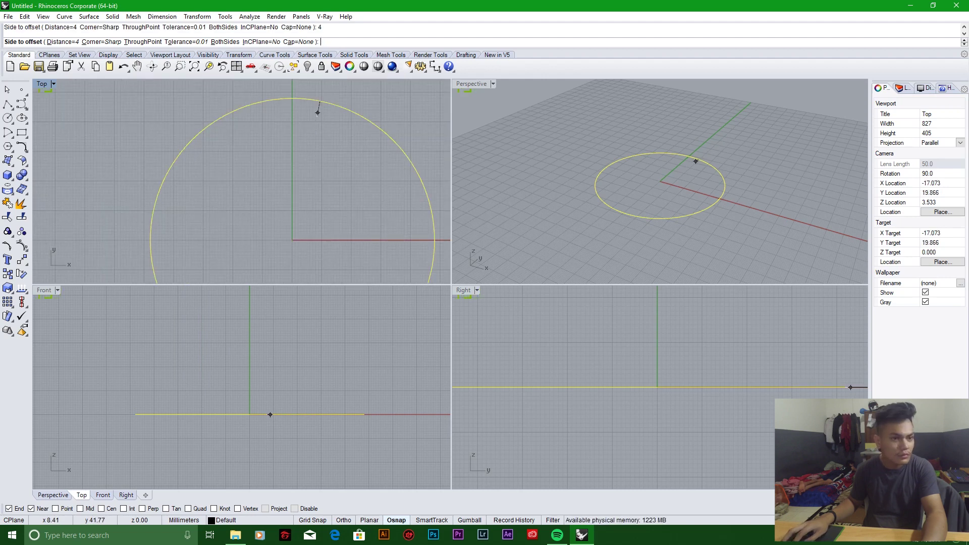
left_click(316, 112)
scroll(359, 139, "down", 5)
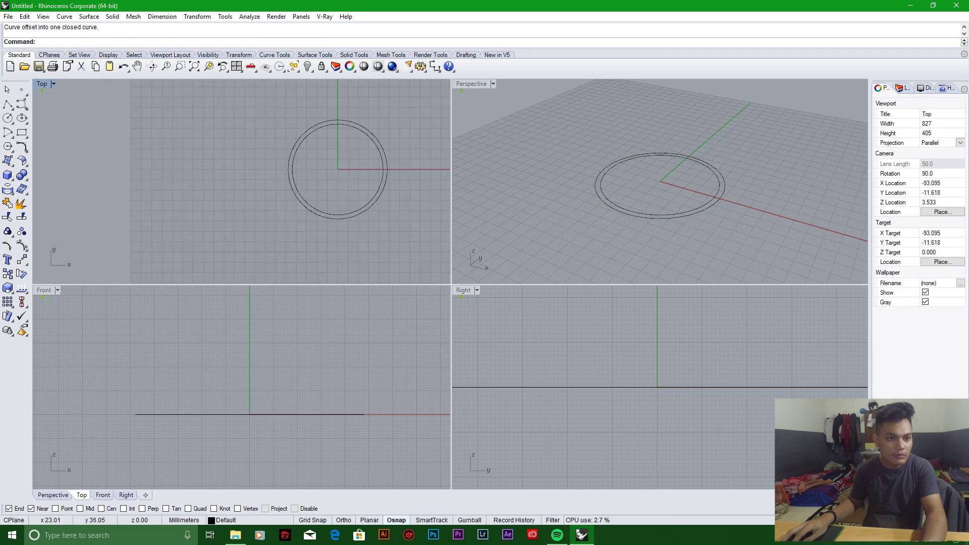
Step: Try extruding both concentric circles together as a straight solid 11 mm high, and undo the extrusion
left_click(312, 131)
left_click_drag(272, 114, 410, 219)
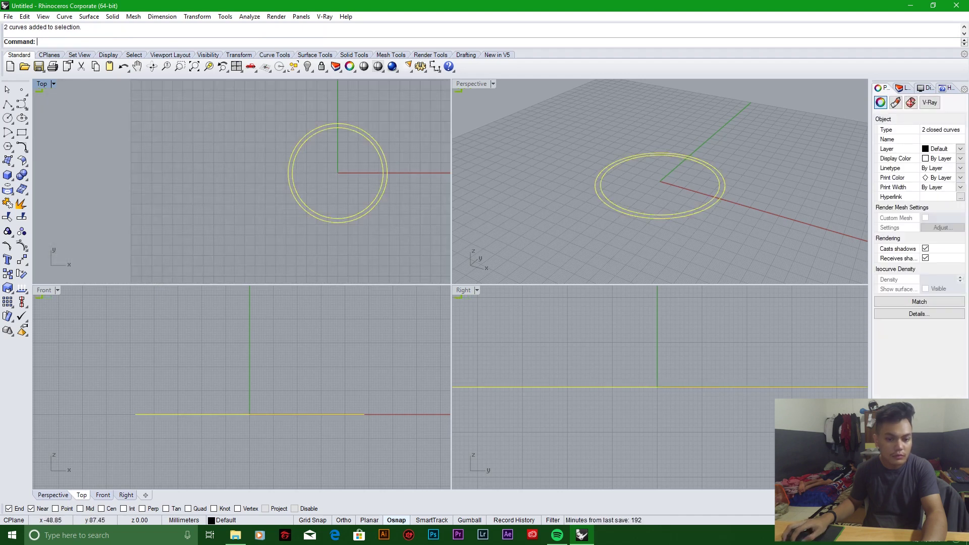
left_click(113, 16)
left_click(238, 194)
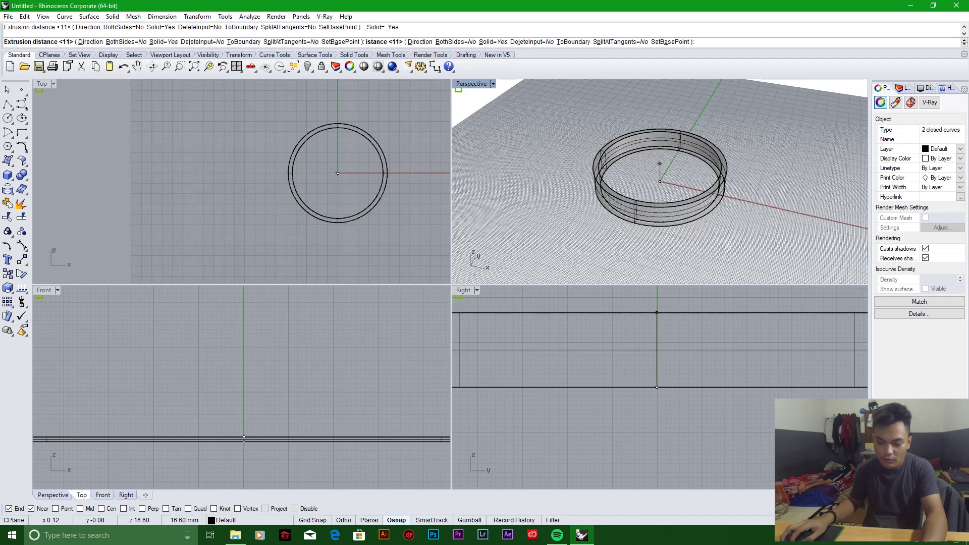
left_click(757, 152)
key("Escape")
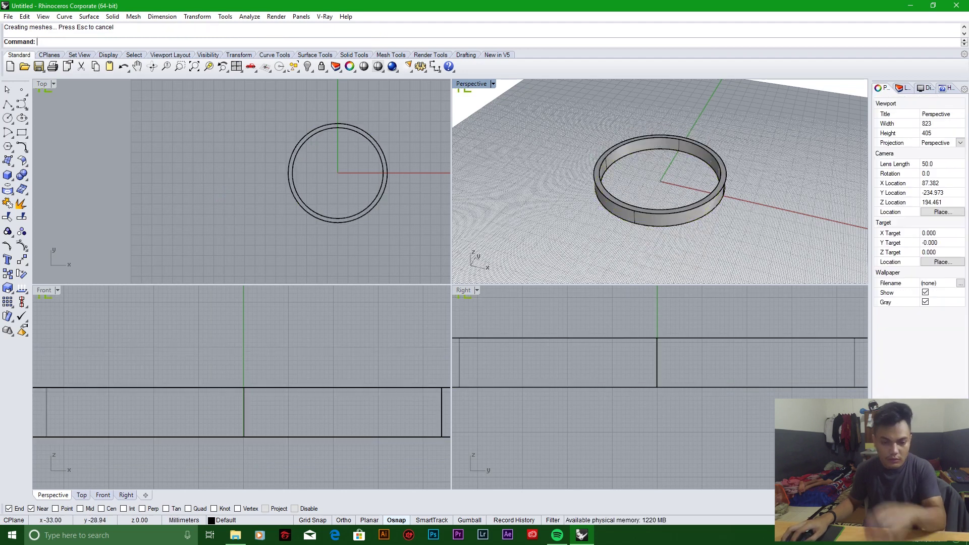
key("ctrl+z")
Step: Extrude only the outer circle straight up 11 mm as a solid disc
left_click(613, 203)
left_click(596, 187)
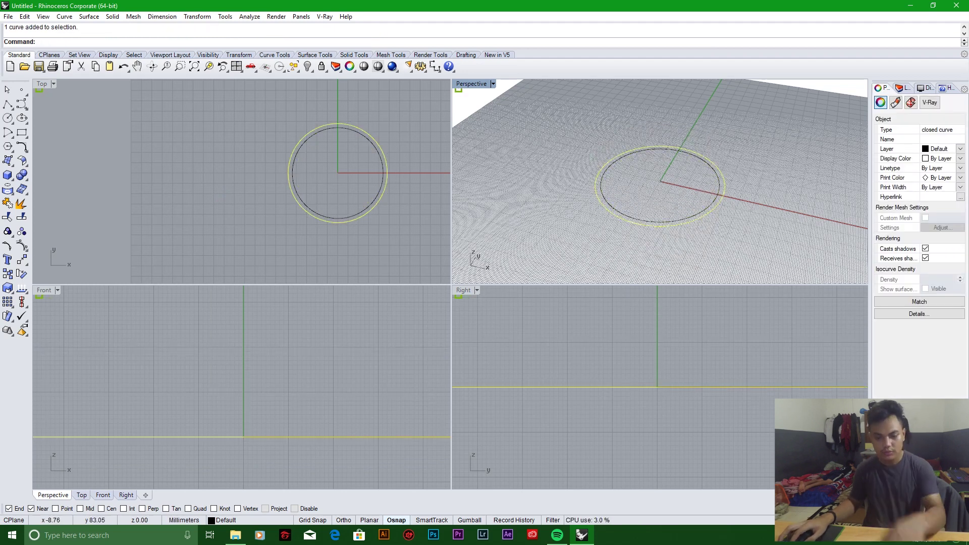
left_click(112, 16)
mouse_move(151, 194)
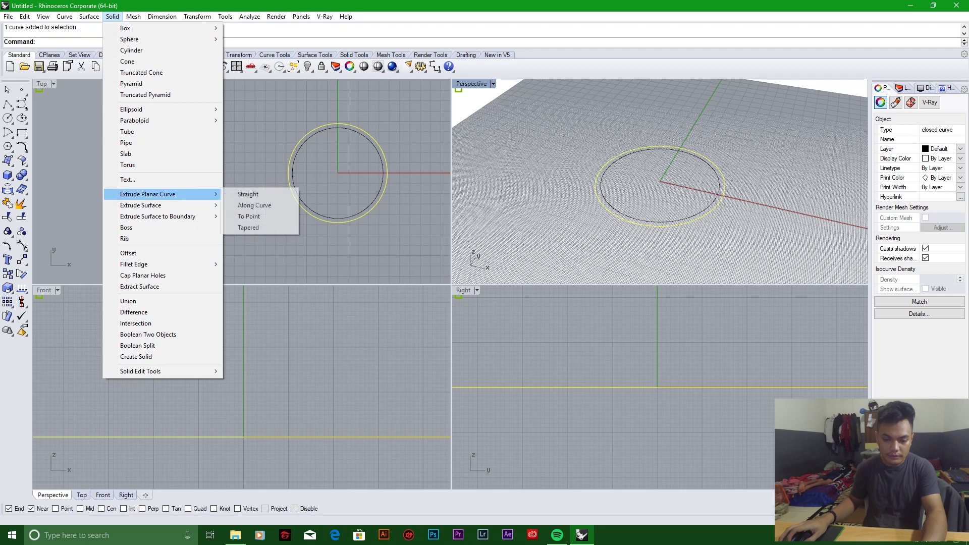
left_click(248, 194)
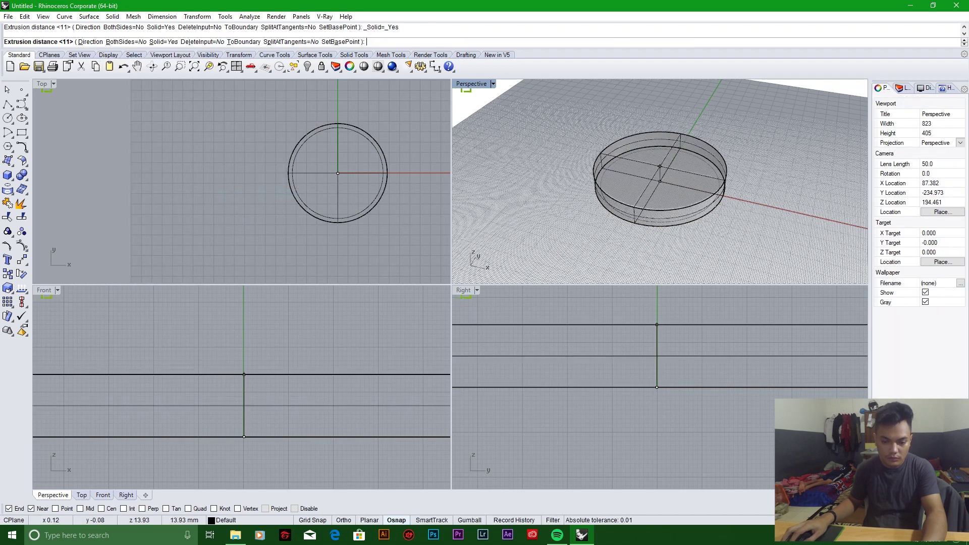
type("1")
key("Return")
key("Escape")
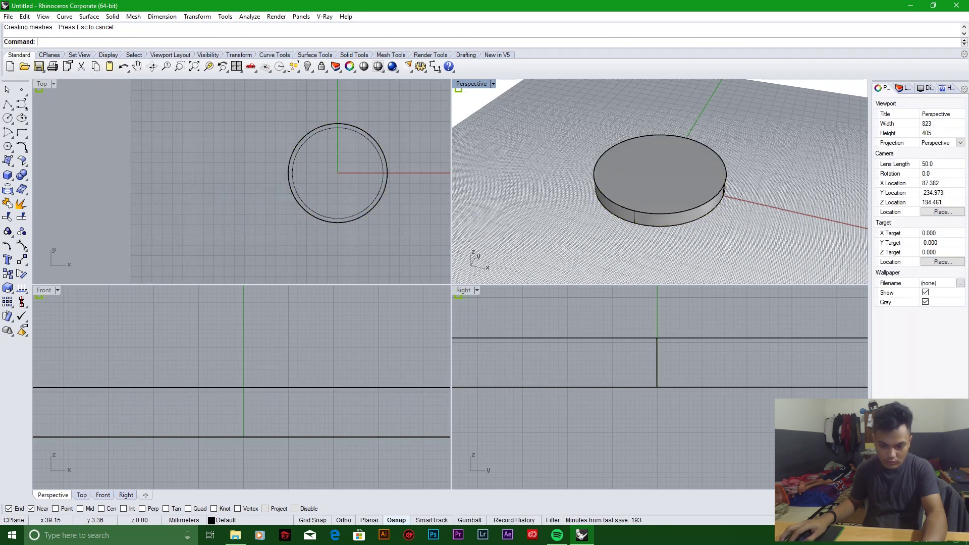
Step: Move the inner circle straight up about 14 mm so that it sits above the solid disc
left_click(293, 173)
left_click_drag(262, 437, 262, 376)
left_click(779, 212)
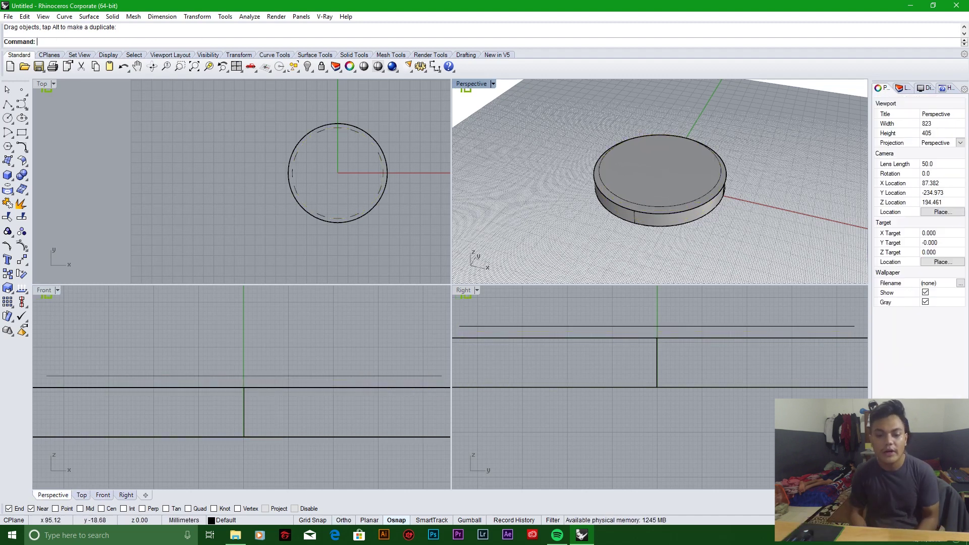
Step: Examine the raised inner circle's position relative to the disc from the front and from several perspective angles
scroll(241, 386, "down", 3)
scroll(657, 386, "up", 3)
left_click(268, 363)
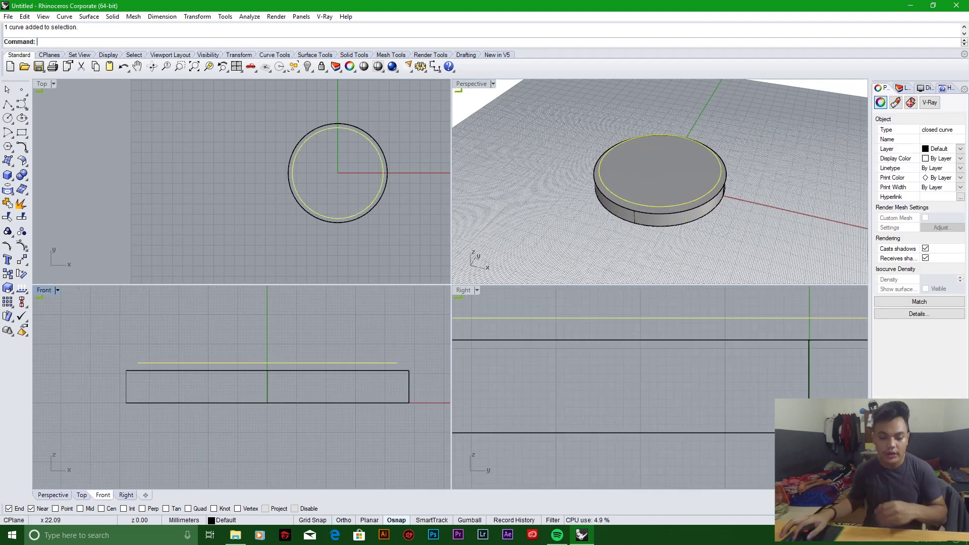
scroll(657, 387, "up", 2)
key("Escape")
right_click_drag(656, 228, 641, 174)
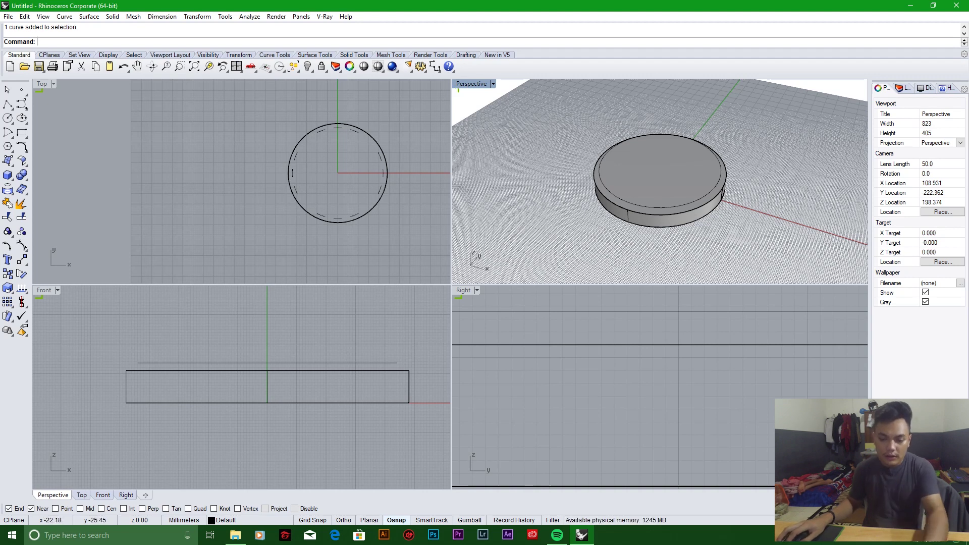
left_click(383, 166)
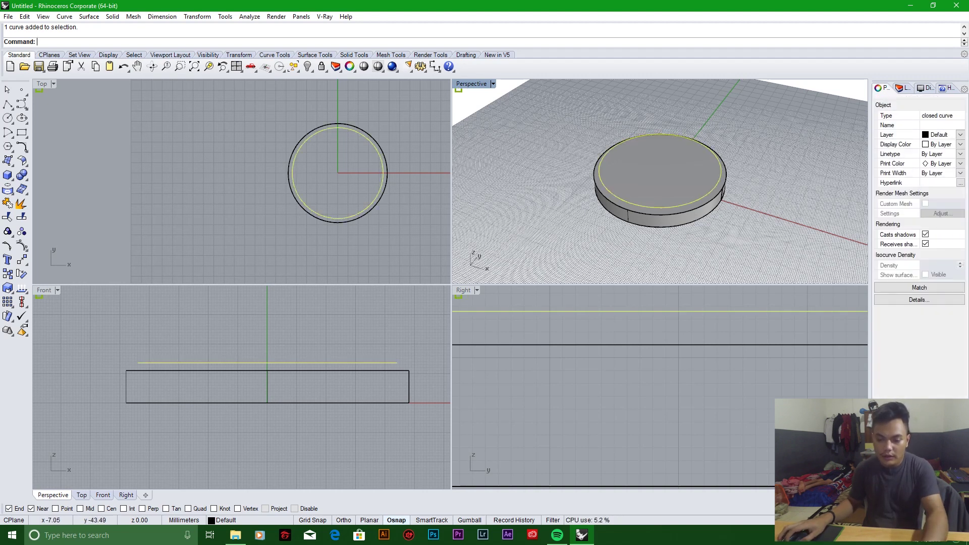
key("Escape")
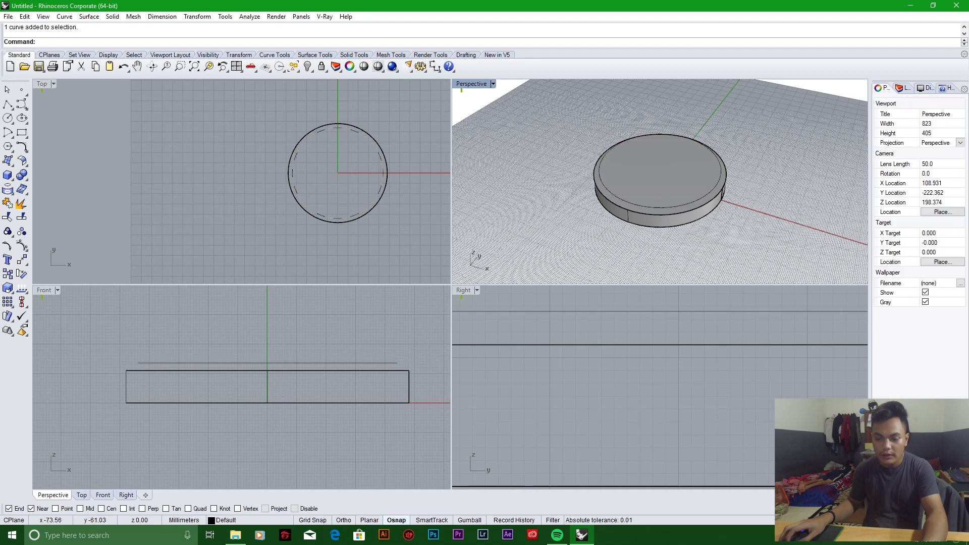
right_click(570, 165)
key("Escape")
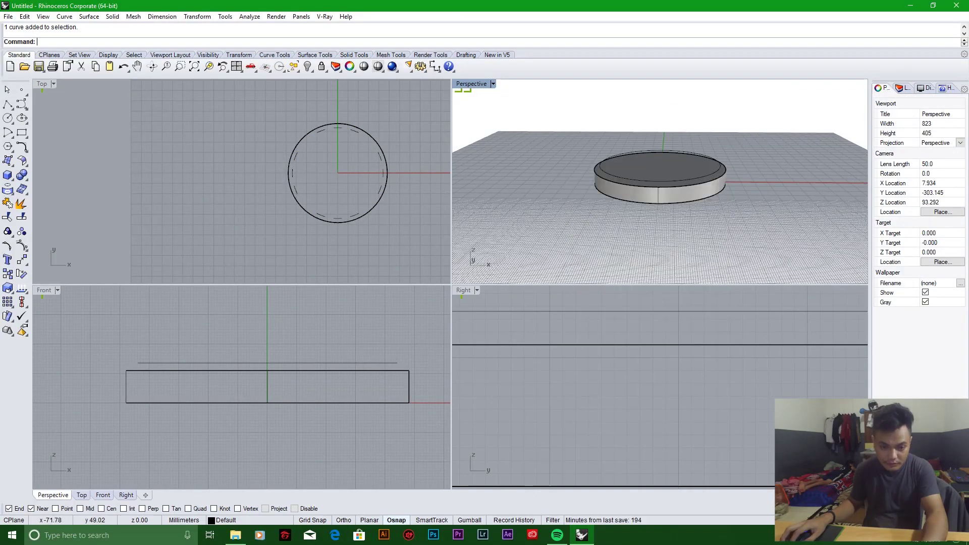
scroll(660, 182, "up", 5)
scroll(660, 182, "down", 5)
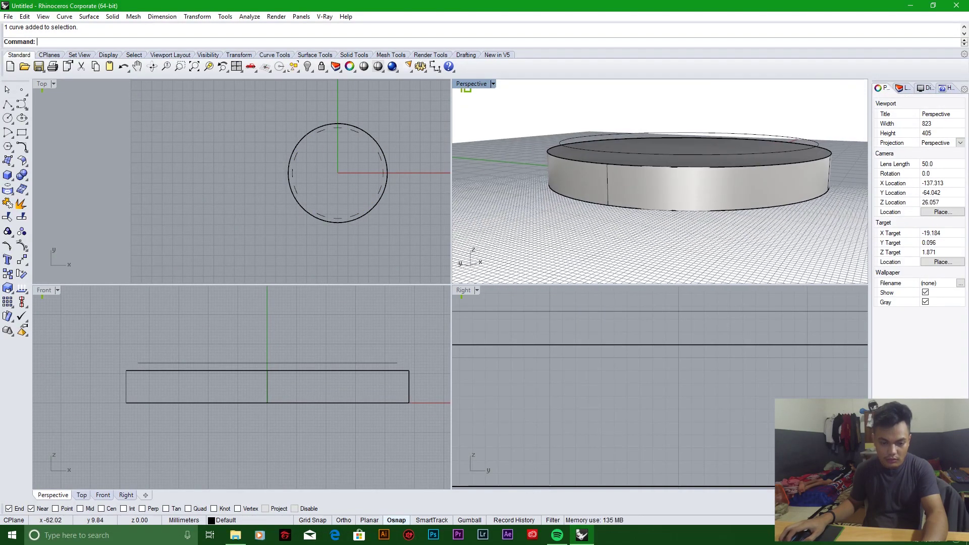
scroll(660, 181, "up", 3)
right_click_drag(660, 181, 562, 212)
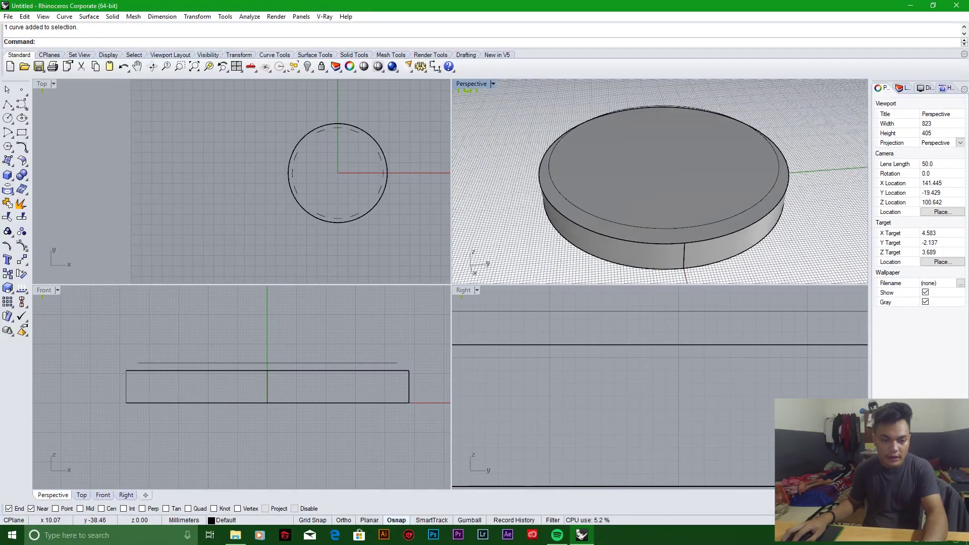
Step: Extrude the raised inner circle straight up into a thinner solid disc above the large one
left_click(284, 218)
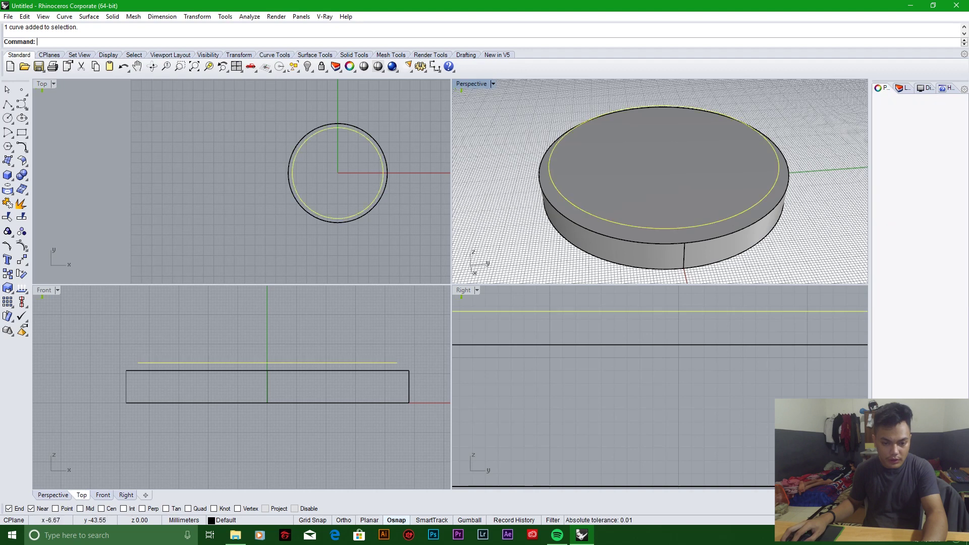
left_click(664, 228)
left_click(833, 238)
left_click(550, 169)
left_click(525, 184)
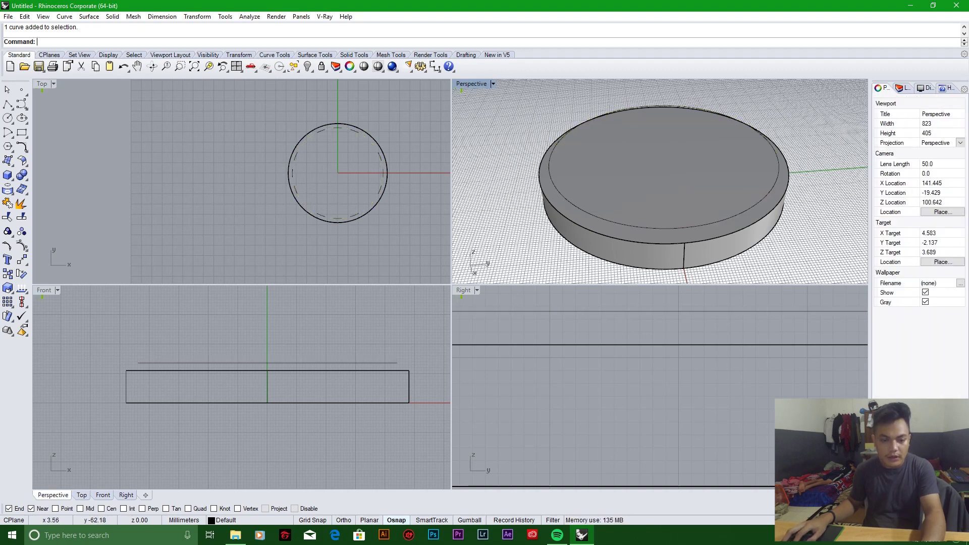
left_click(550, 171)
left_click(112, 16)
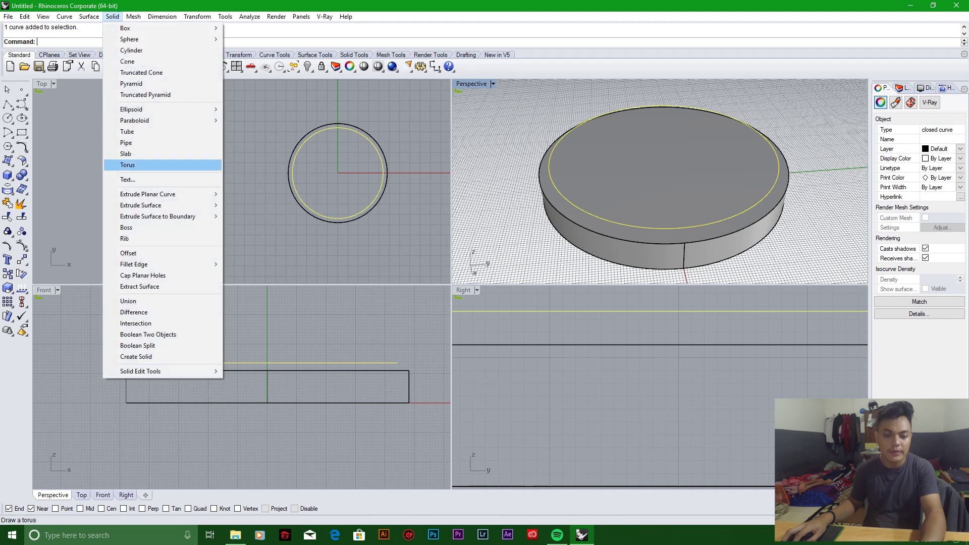
mouse_move(151, 193)
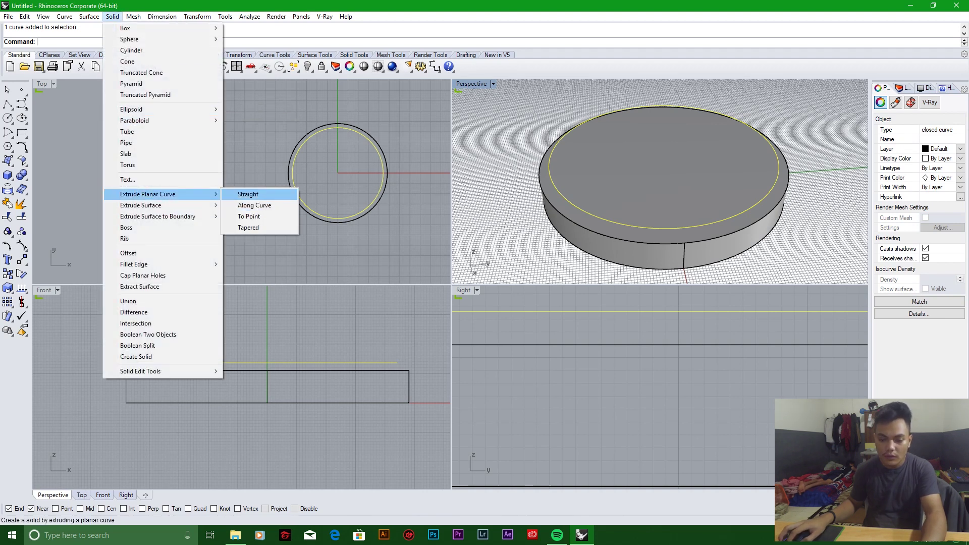
left_click(248, 193)
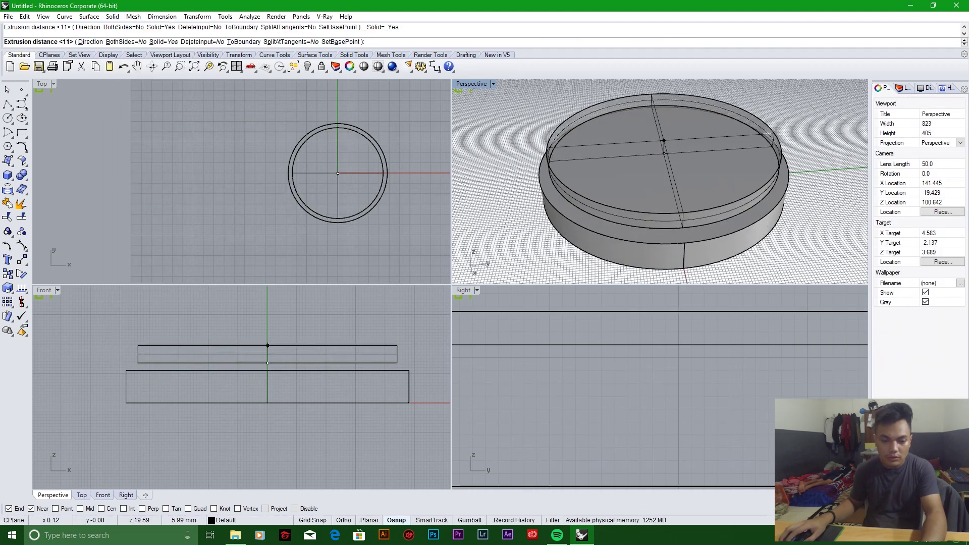
key("Escape")
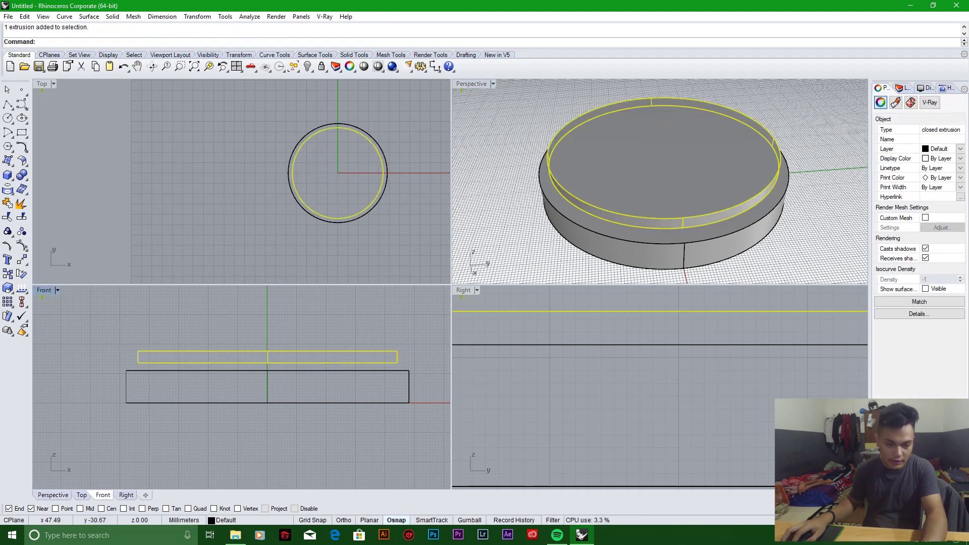
Step: Lower the small disc into the large disc, leaving its upper face slightly above the large disc's upper face
scroll(267, 357, "up", 3)
left_click_drag(255, 368, 252, 404)
scroll(253, 404, "down", 3)
scroll(252, 404, "up", 5)
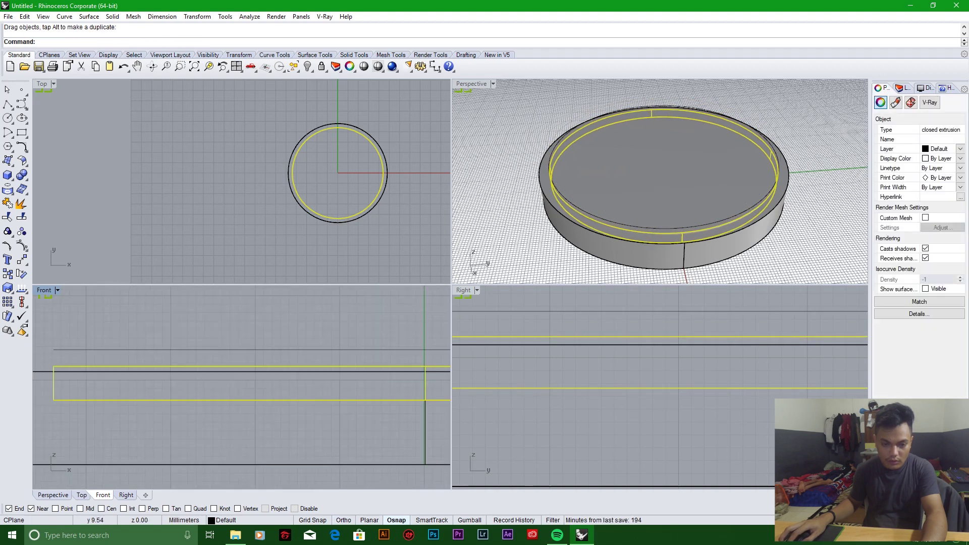
right_click_drag(55, 360, 190, 329)
left_click_drag(190, 329, 190, 346)
scroll(218, 343, "down", 5)
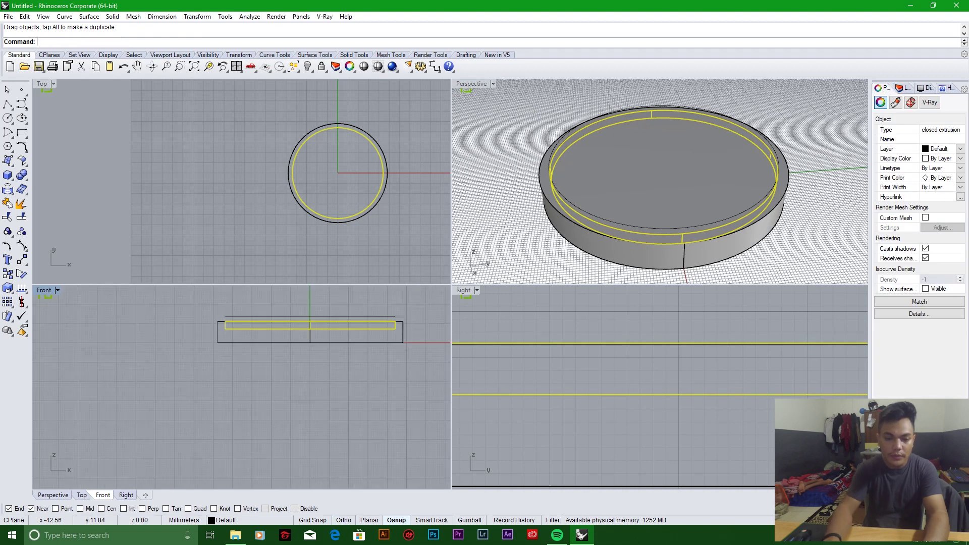
Step: Delete the leftover inner circle curve floating above the discs
key("Escape")
left_click(335, 219)
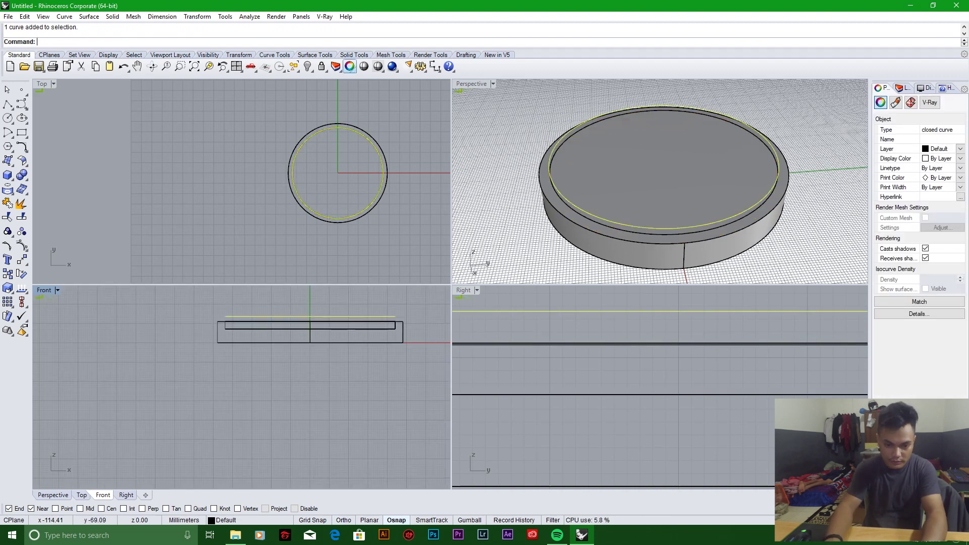
left_click(186, 264)
Step: Run Boolean Difference to subtract the large disc from the small inner disc, with DeleteInput set to No
left_click(377, 151)
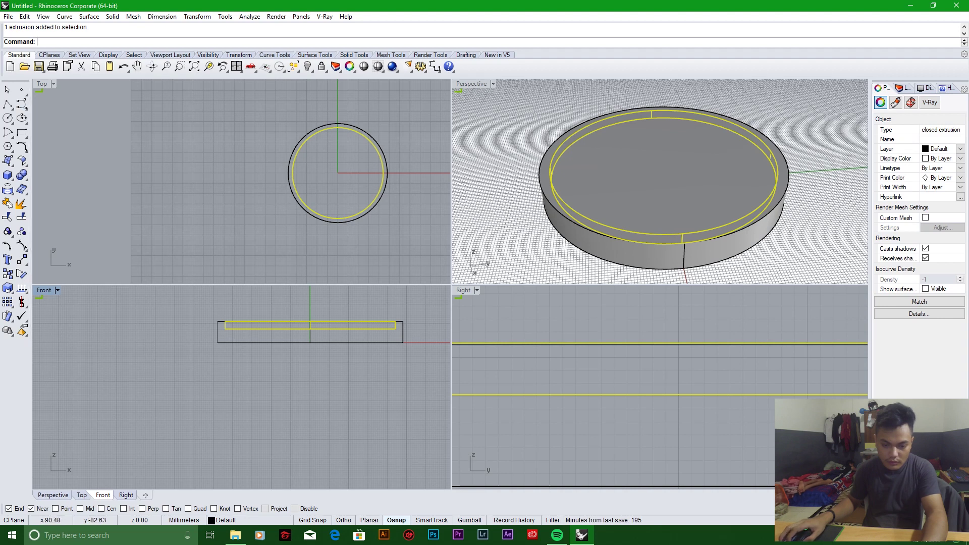
left_click(23, 176)
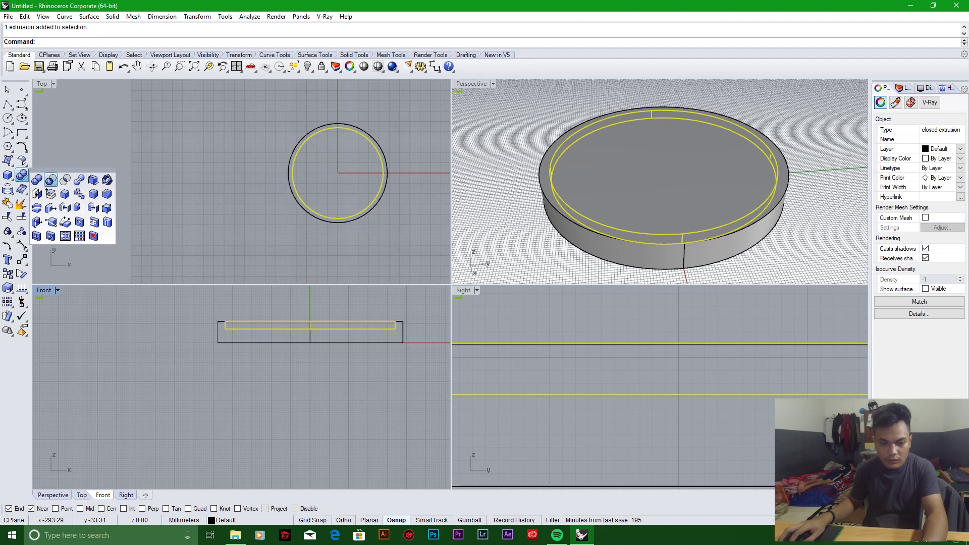
left_click(50, 180)
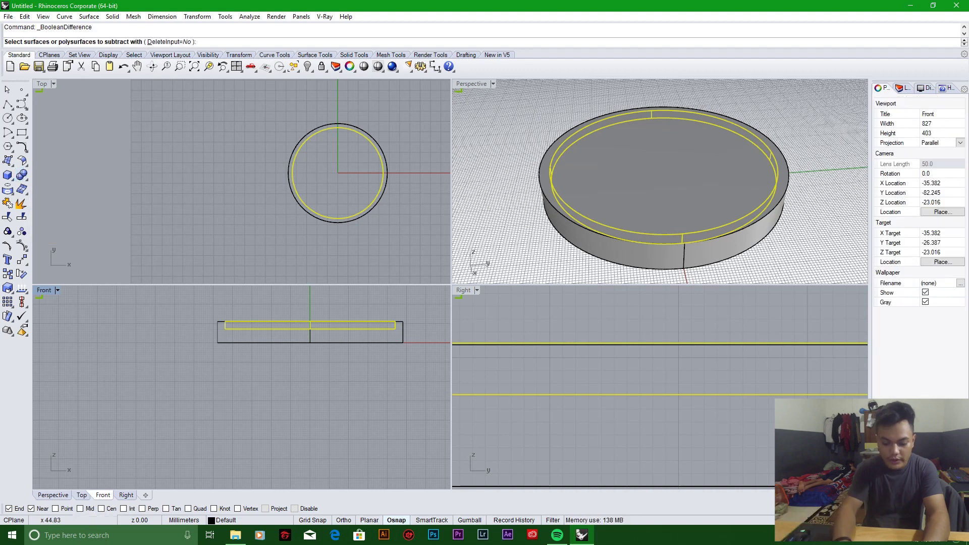
left_click(560, 222)
key("Return")
key("Return")
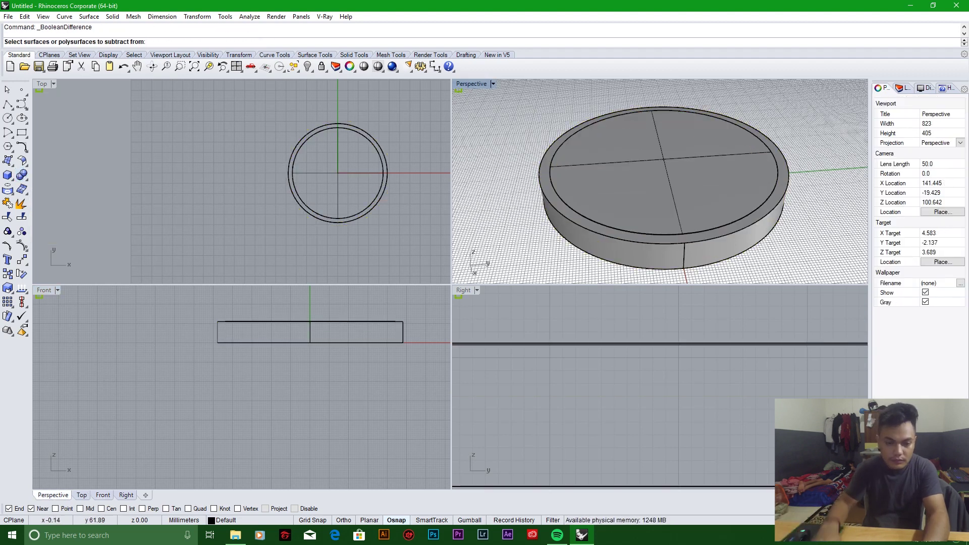
left_click(759, 180)
left_click(81, 495)
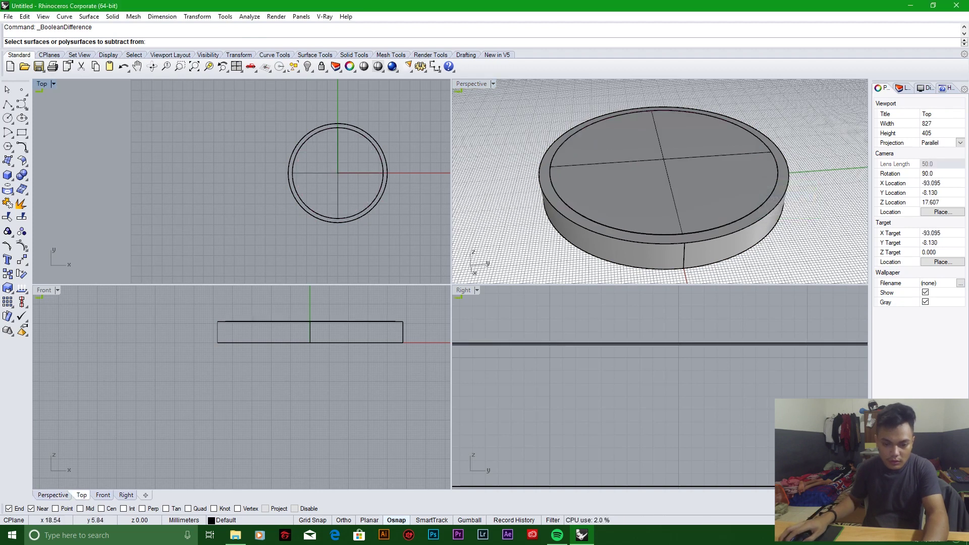
left_click(635, 208)
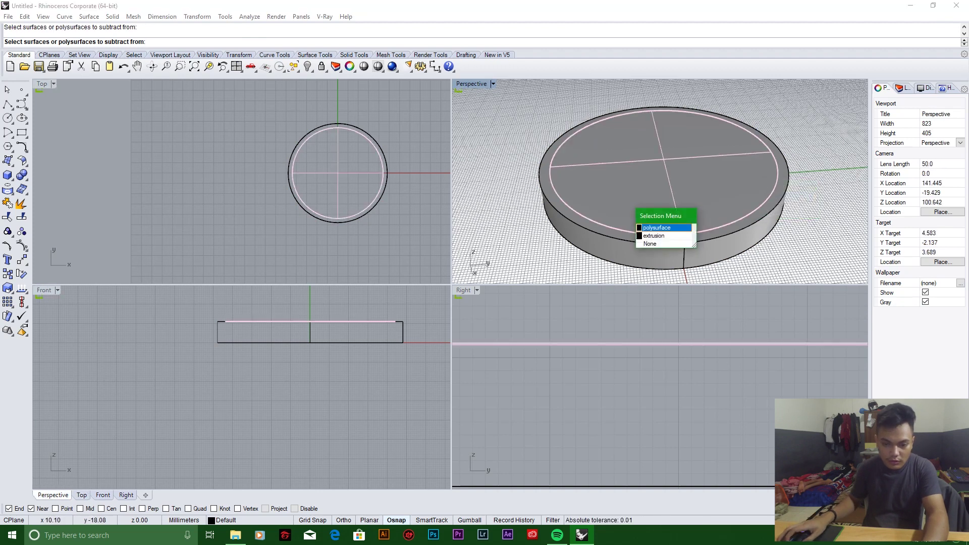
left_click(651, 222)
left_click(103, 495)
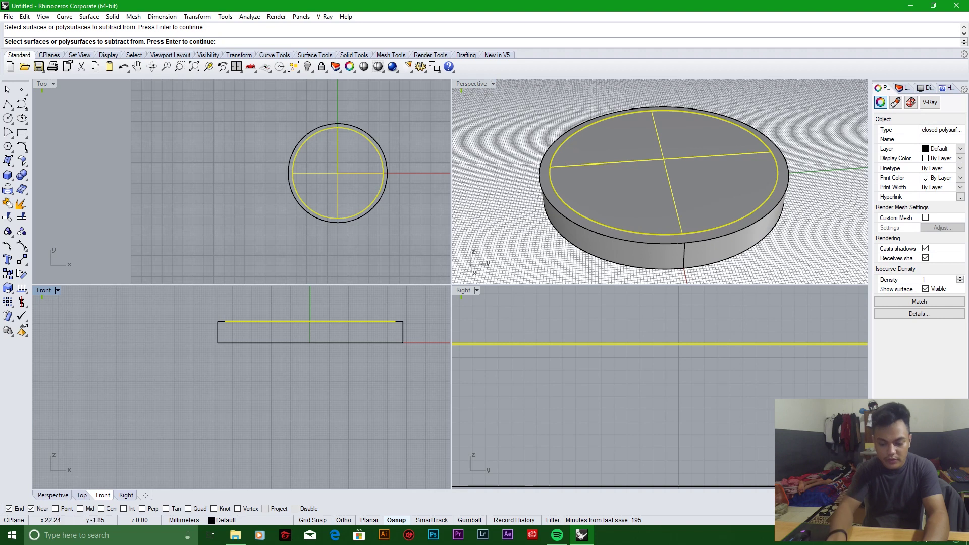
key("Escape")
Step: Move the thin circular slice straight up, clear of the large disc
left_click(661, 192)
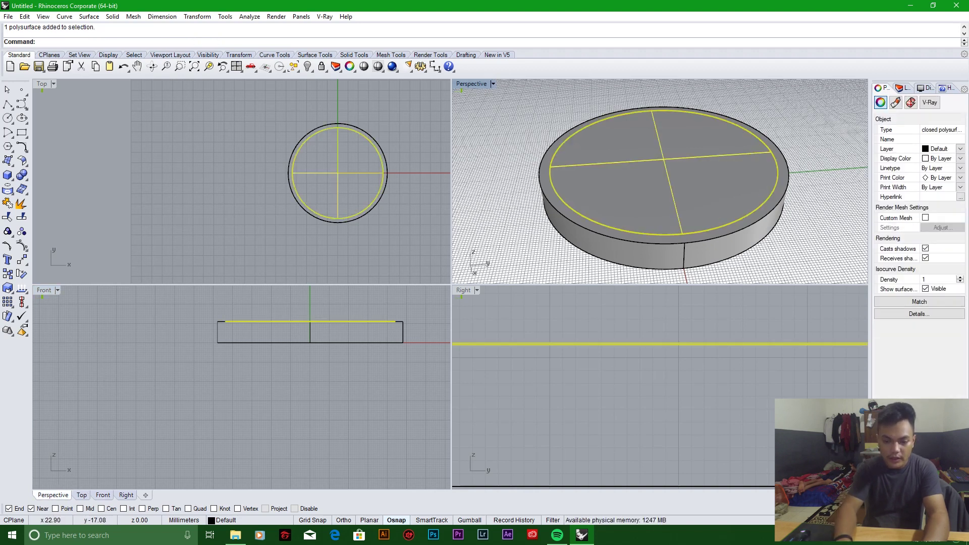
left_click_drag(305, 322, 305, 303)
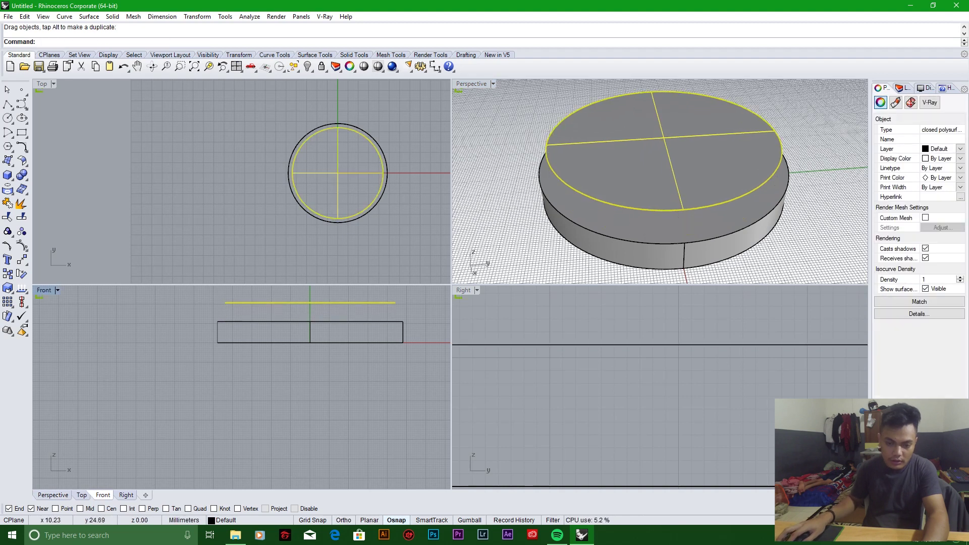
Step: Undo the thin slice's upward move and the Boolean Difference that produced it
key("Escape")
key("ctrl+z")
key("ctrl+z")
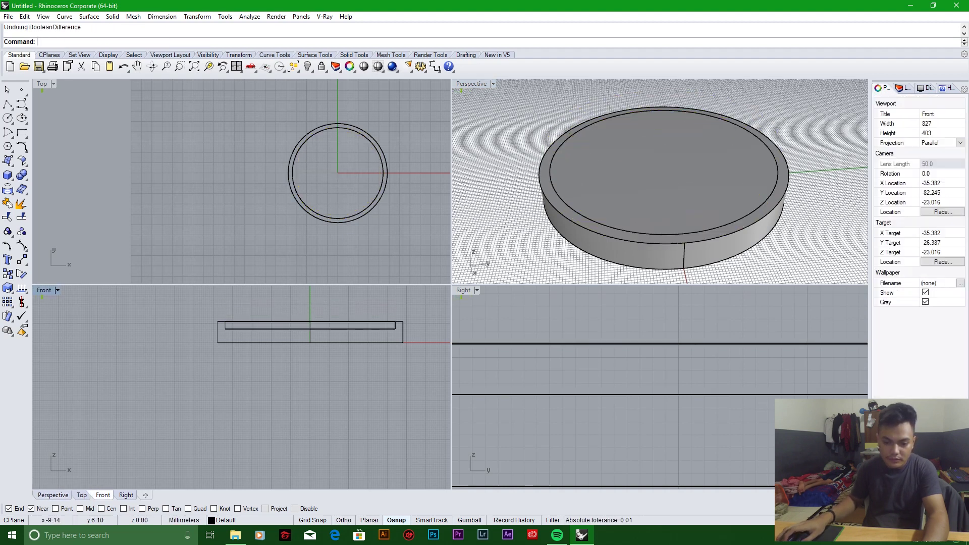
Step: Try merging the large disc and the small inner disc with Boolean Union, and undo it
left_click(303, 344)
left_click(323, 352)
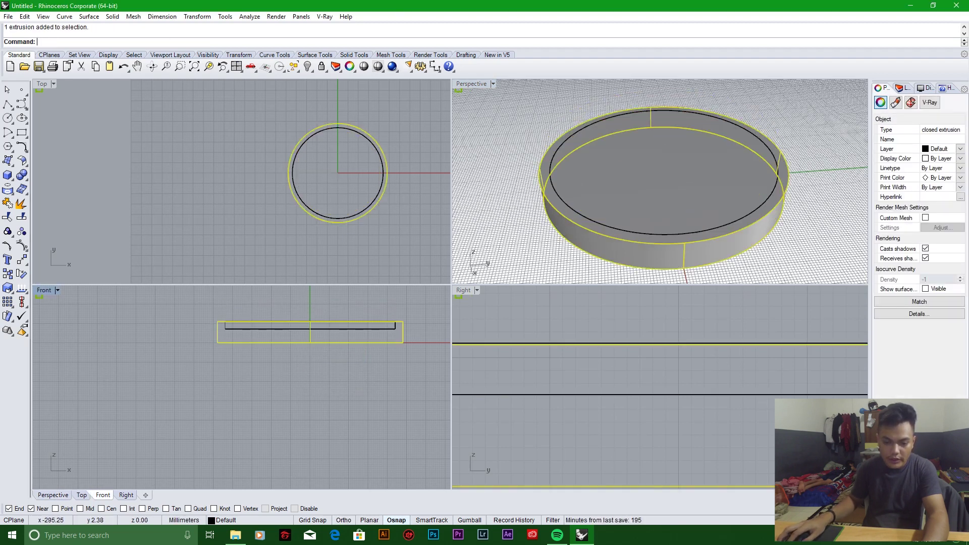
left_click(22, 175)
left_click(51, 180)
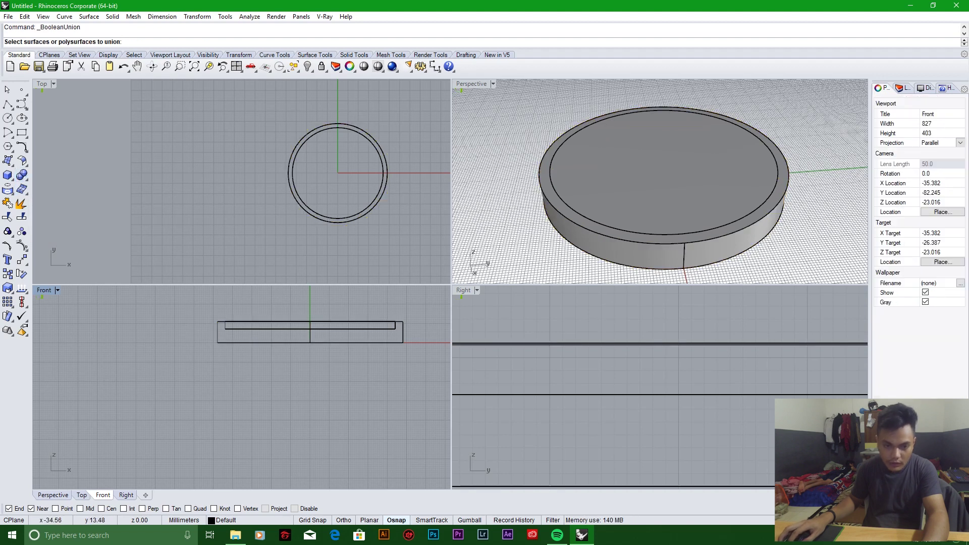
key("ctrl+a")
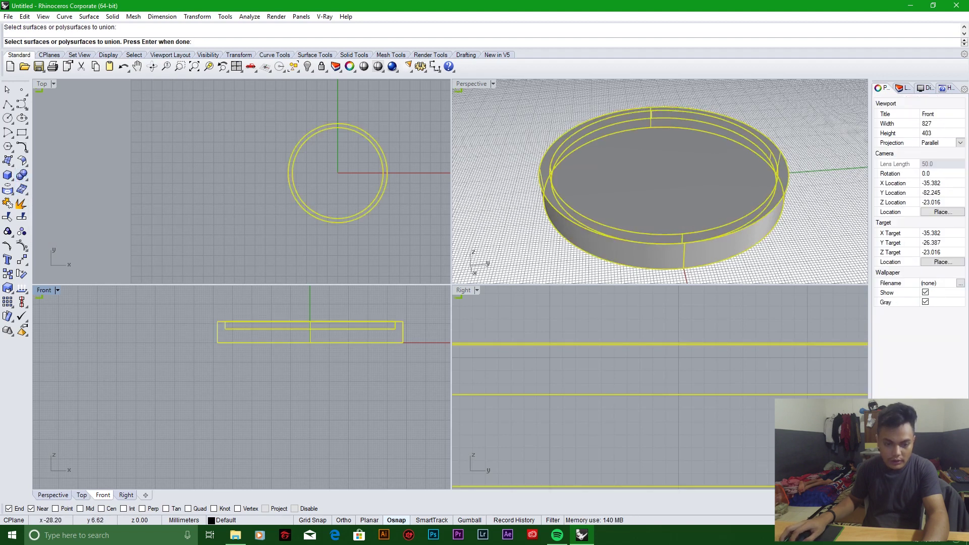
key("Return")
key("ctrl+a")
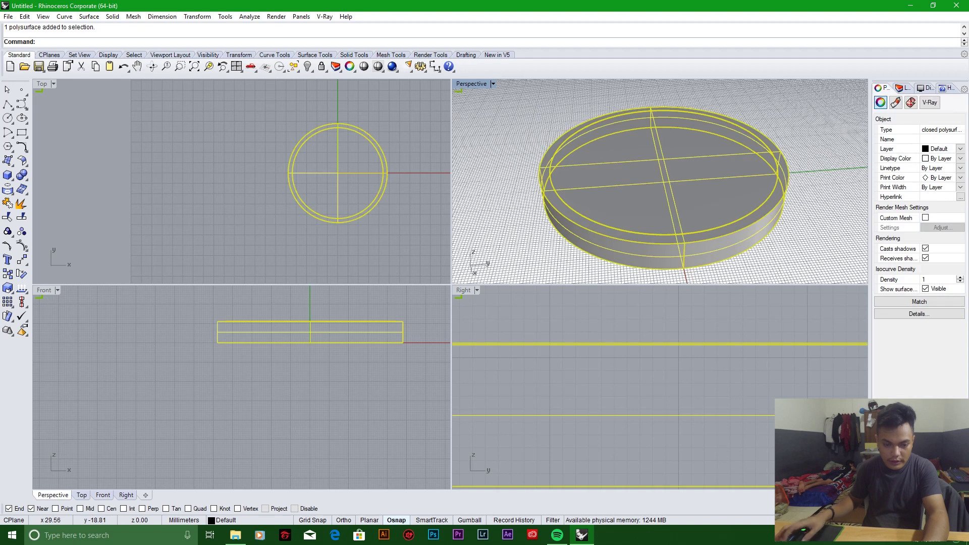
key("Escape")
key("ctrl+z")
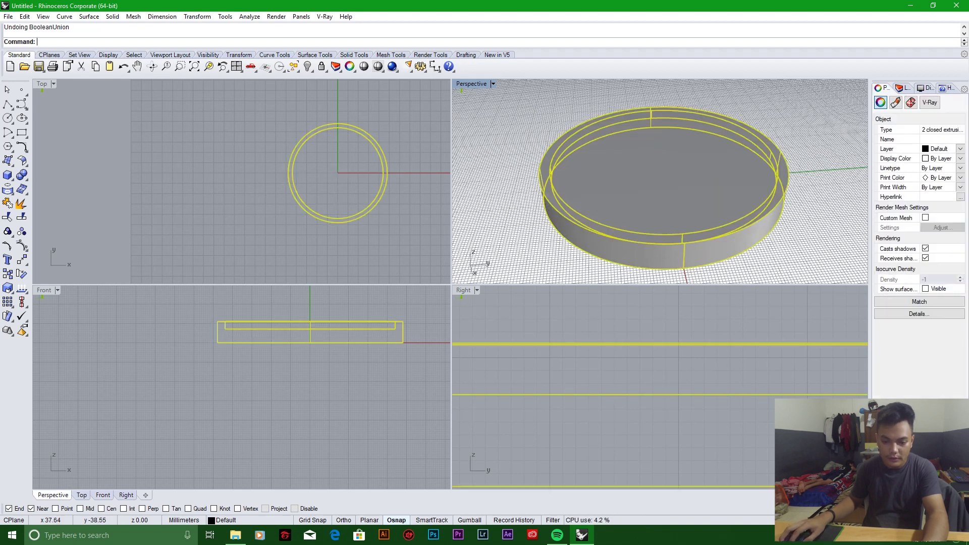
Step: Try moving the small inner disc away from the large disc, and undo the move
key("Escape")
left_click(635, 217)
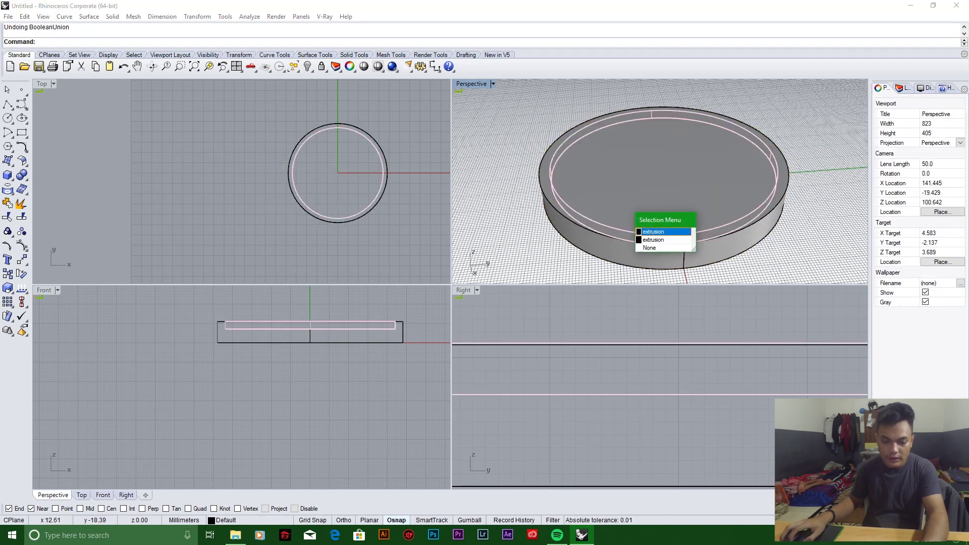
left_click(653, 231)
left_click_drag(683, 238, 717, 212)
key("ctrl+z")
Step: Run Boolean Difference to subtract the small inner disc from the large disc, with DeleteInput set to No
scroll(309, 335, "up", 3)
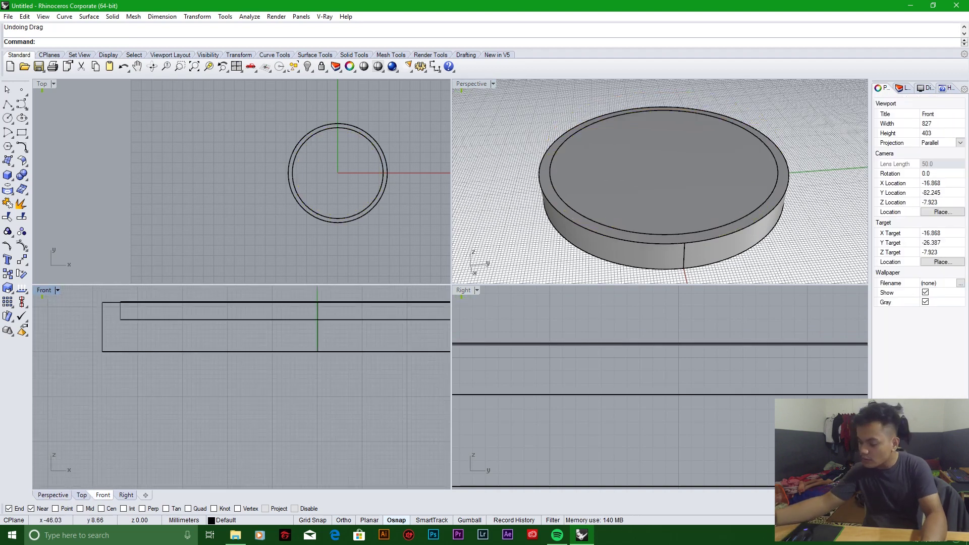
left_click(227, 352)
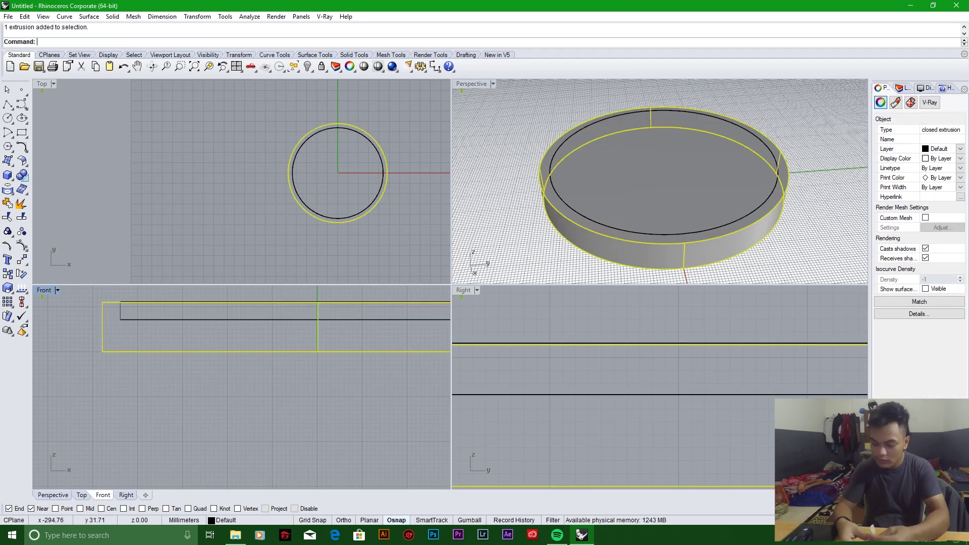
left_click(22, 177)
left_click(51, 181)
left_click(141, 320)
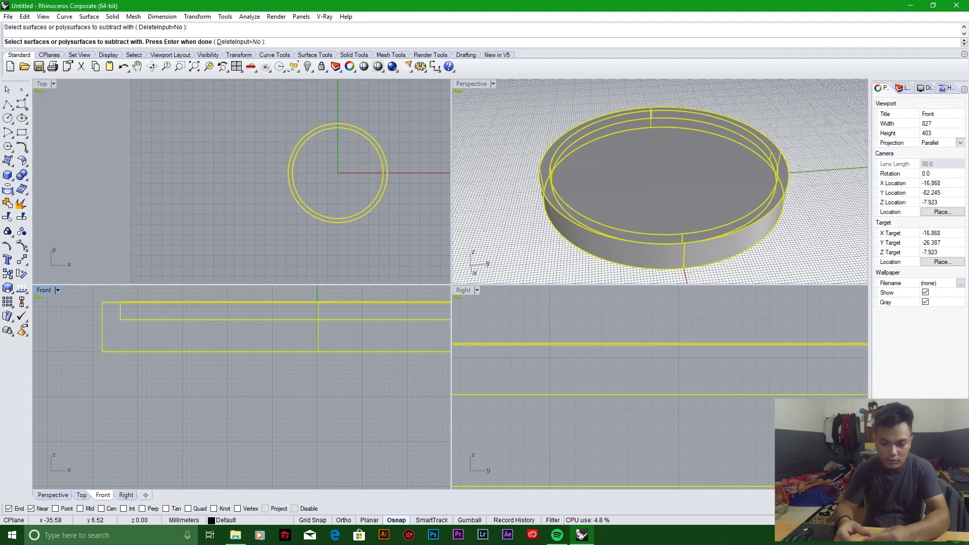
key("Return")
Step: Move the small disc straight up, out of the large disc's recess
left_click(172, 328)
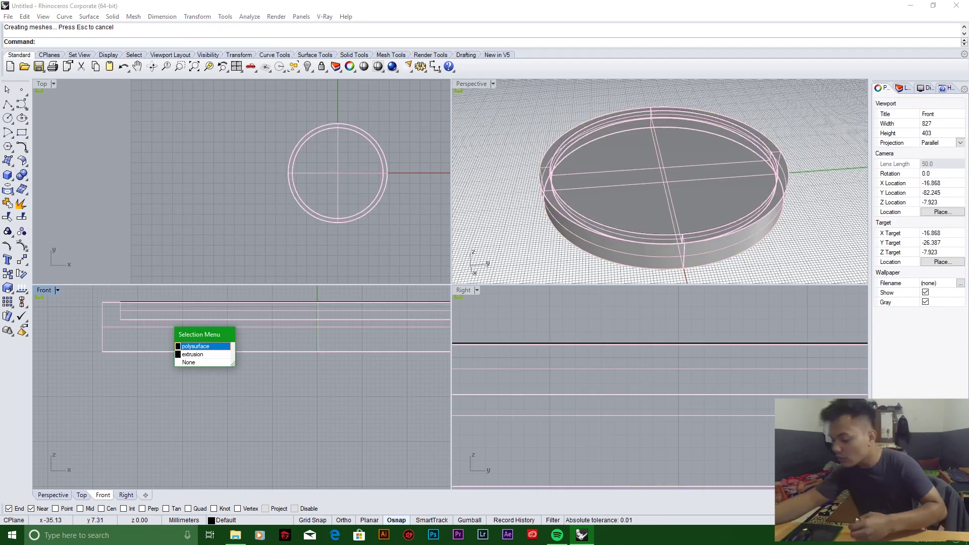
key("Escape")
left_click(172, 319)
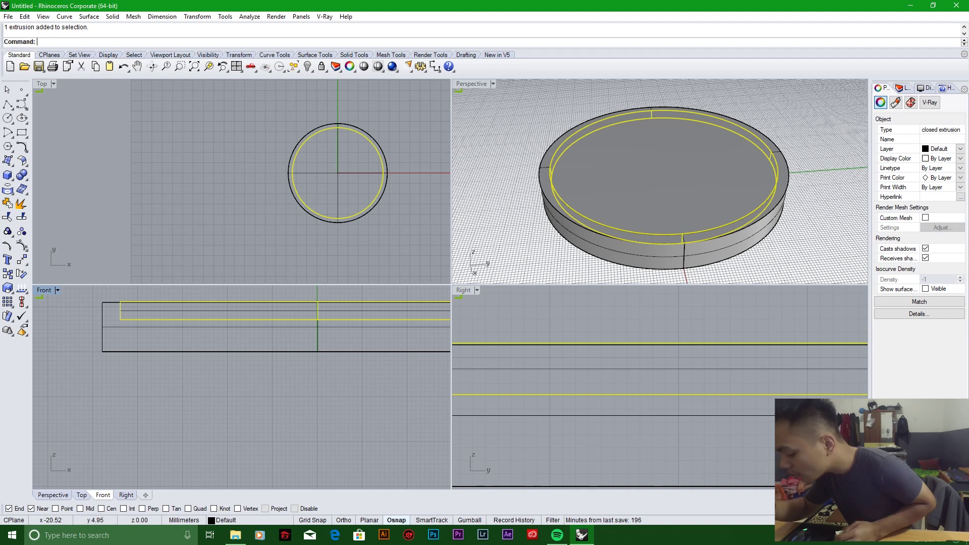
scroll(225, 330, "down", 3)
left_click_drag(262, 320, 262, 301)
key("Escape")
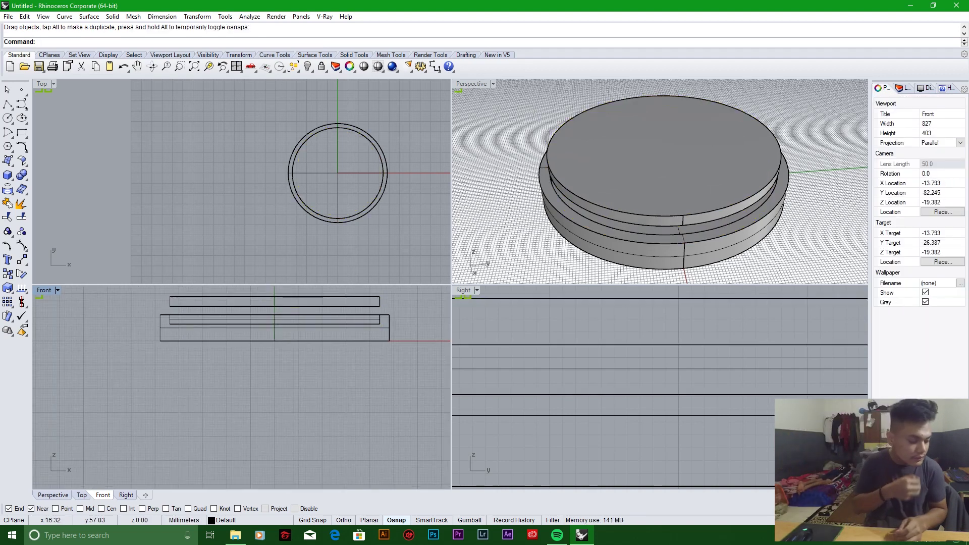
Step: Hide the small disc raised above the recessed large disc
right_click_drag(682, 227, 656, 227)
scroll(291, 328, "up", 2)
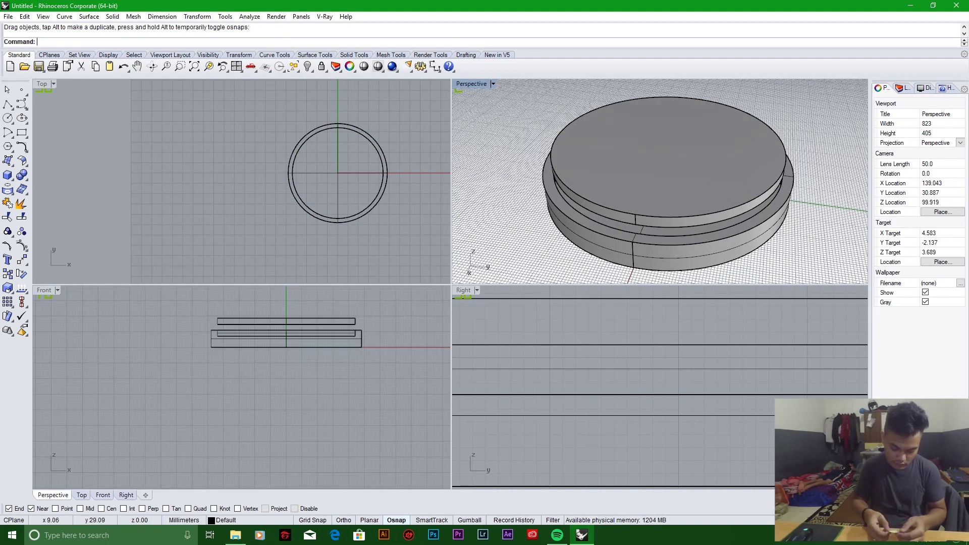
left_click_drag(266, 342, 266, 315)
left_click(505, 212)
left_click(780, 114)
left_click(307, 66)
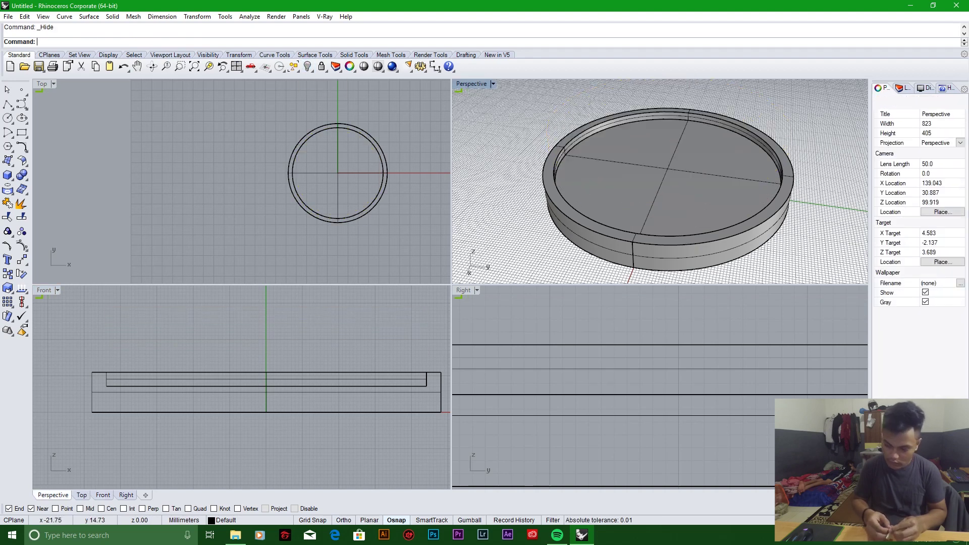
right_click_drag(656, 212, 656, 126)
scroll(656, 127, "up", 3)
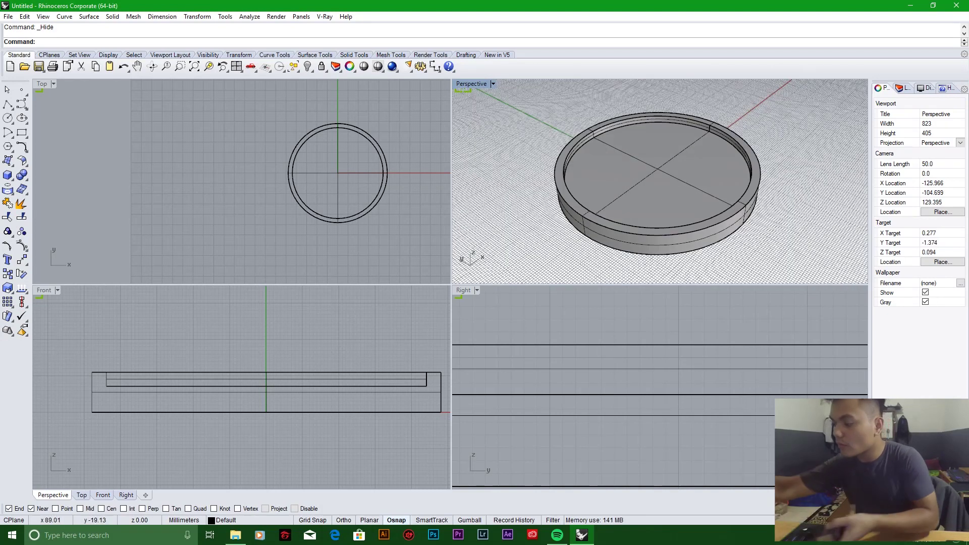
right_click_drag(338, 173, 257, 181)
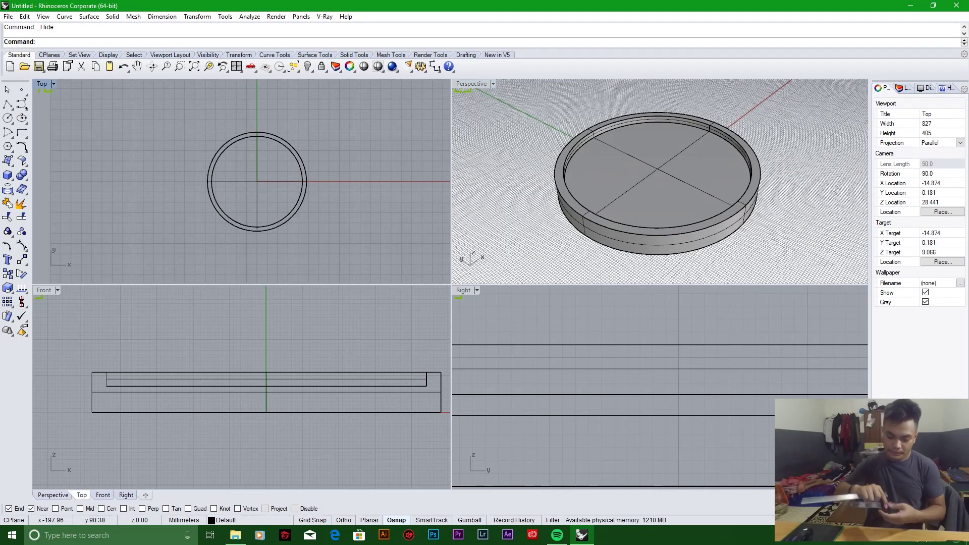
key("ctrl+m")
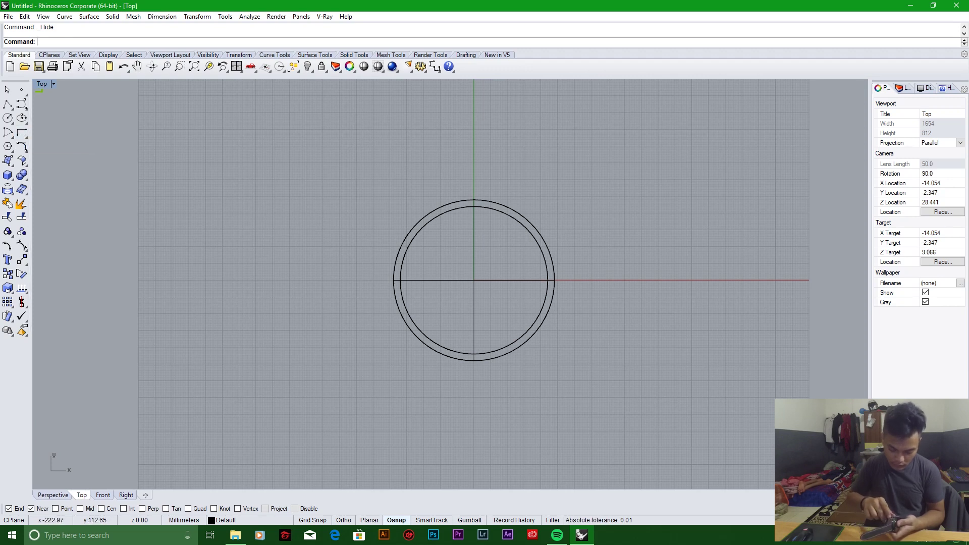
key("ctrl+m")
Step: Fillet the large disc's upper outer edge with a radius of 1 mm
scroll(659, 182, "up", 5)
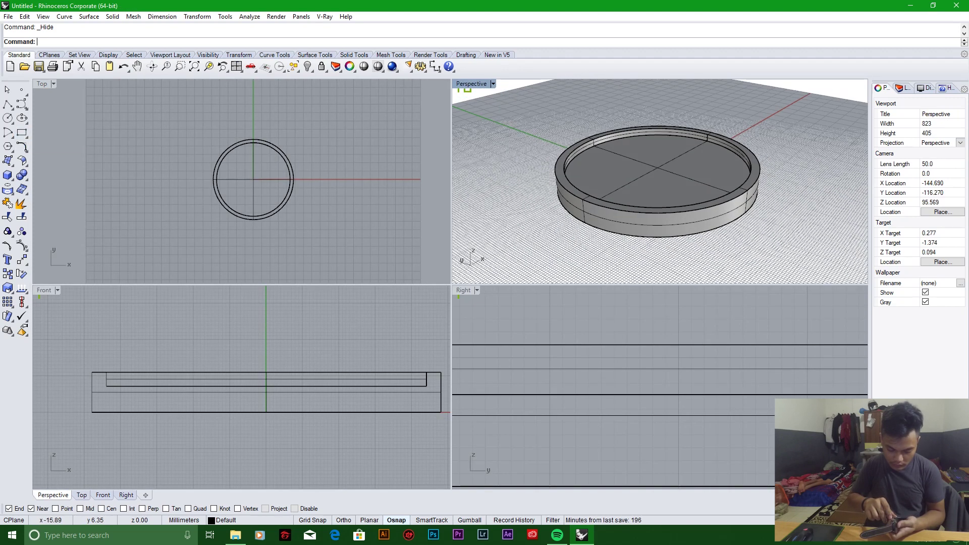
left_click(26, 178)
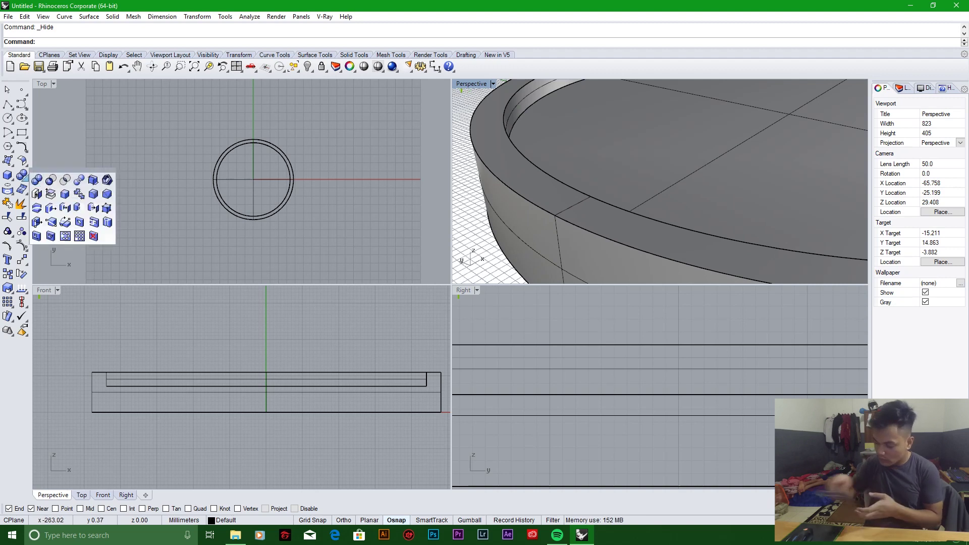
left_click(36, 208)
left_click(606, 231)
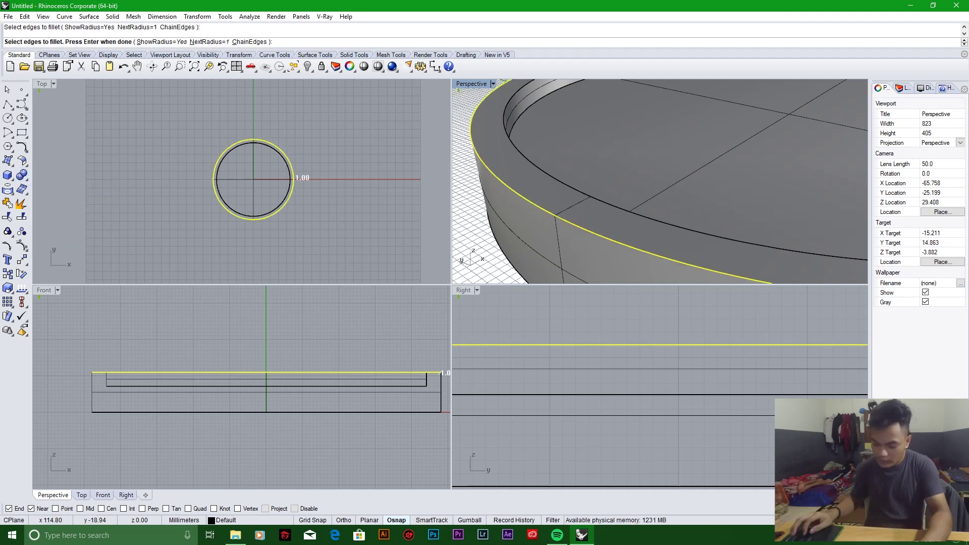
key("Return")
key("Return")
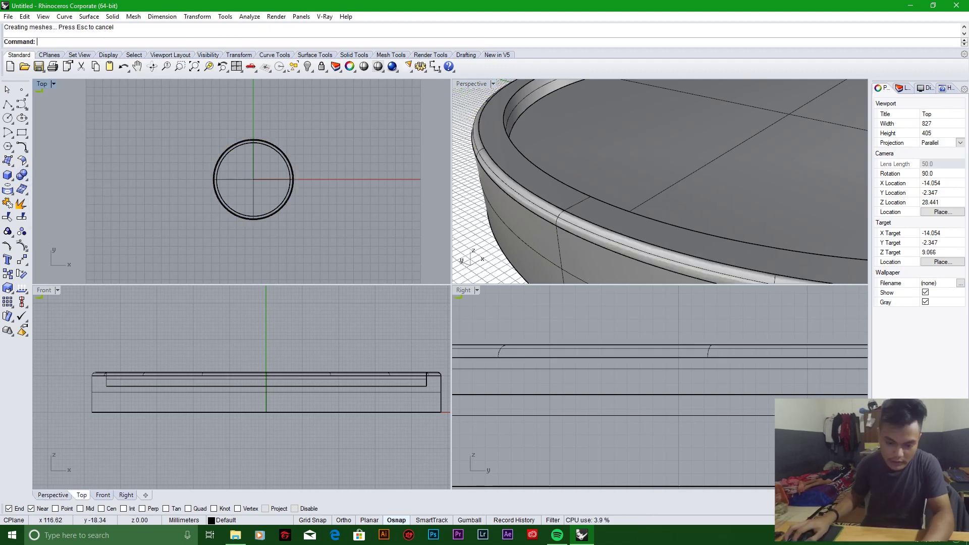
Step: Fillet the large disc's lower outer edge with the same radius as the upper outer edge
right_click_drag(656, 181, 560, 162)
left_click(559, 162)
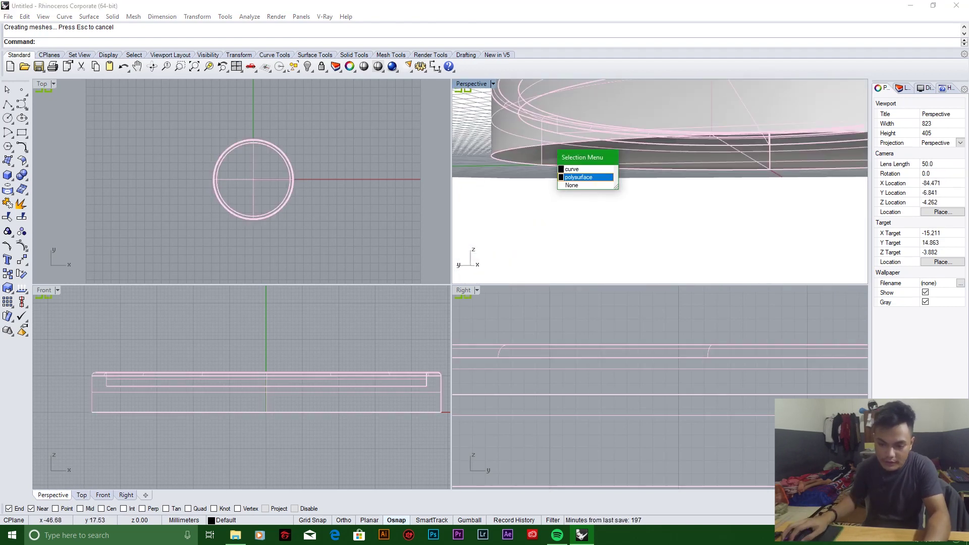
key("Escape")
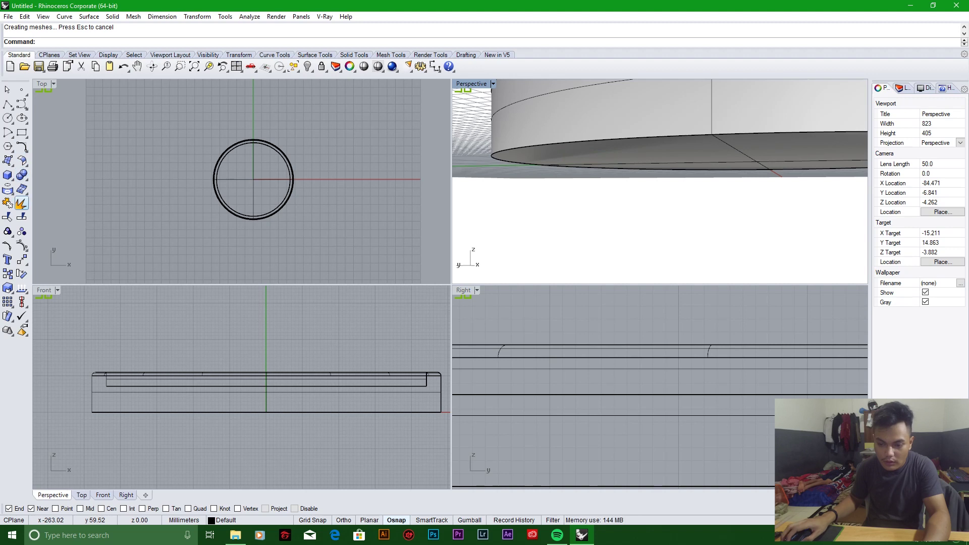
left_click(22, 175)
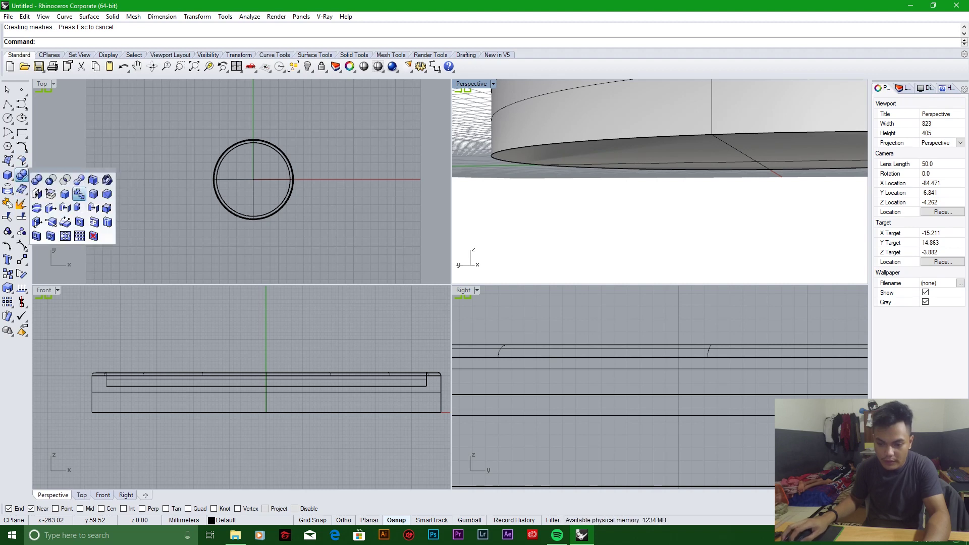
left_click(79, 194)
left_click(219, 160)
key("Return")
key("Return")
left_click_drag(219, 151, 309, 87)
key("ctrl+z")
Step: Hide the leftover outer circle curve at the base of the disc
scroll(657, 181, "up", 5)
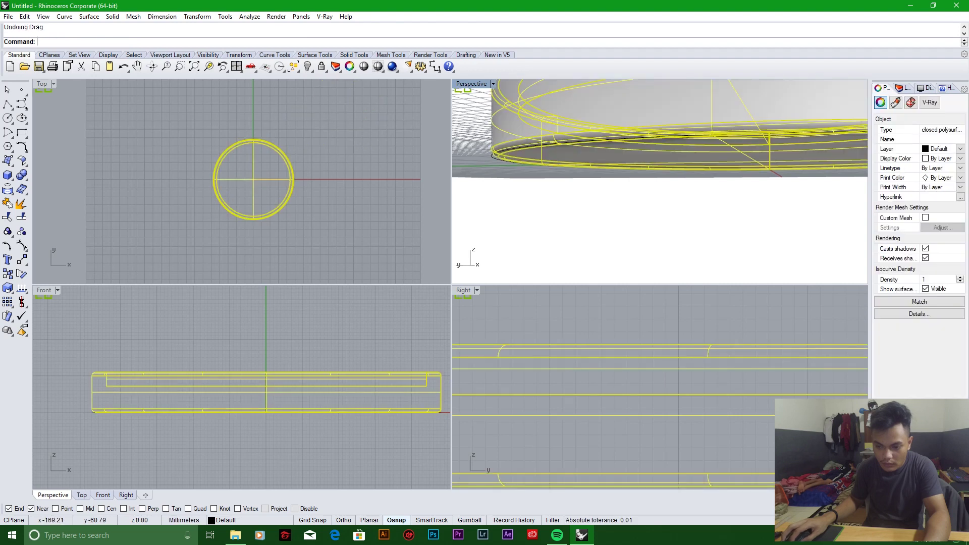
left_click(656, 202)
left_click(656, 121)
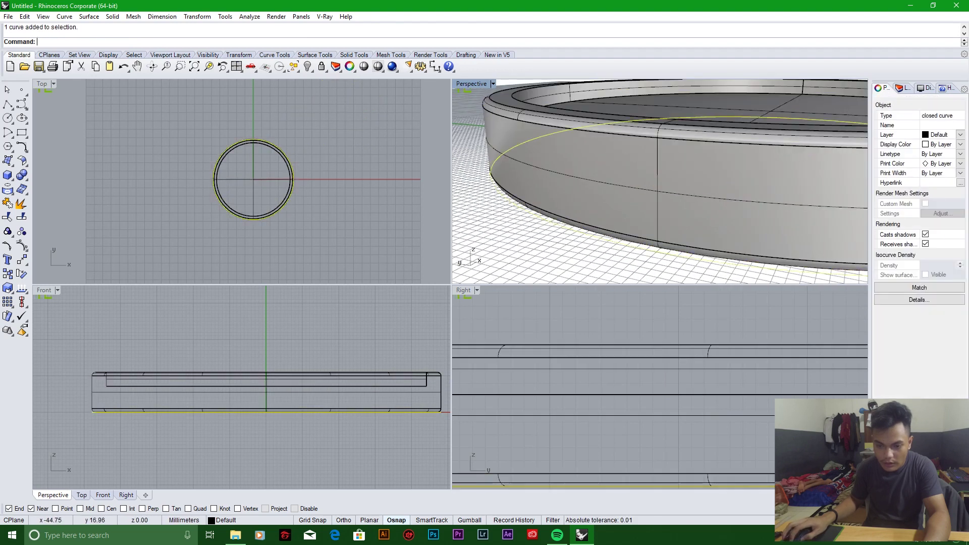
key("ctrl+h")
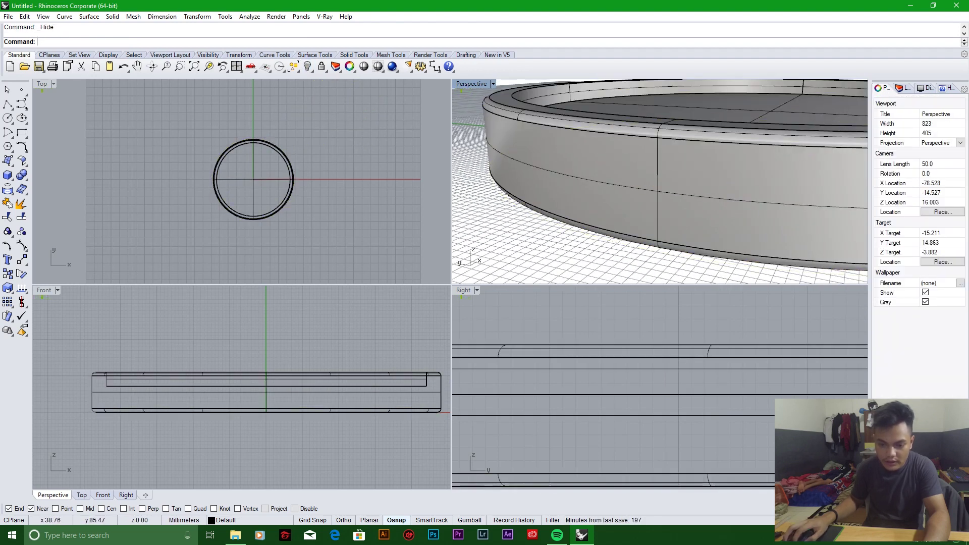
Step: Examine the recessed disc and its rounded outer edges in an enlarged perspective view
key("ctrl+m")
scroll(449, 282, "down", 5)
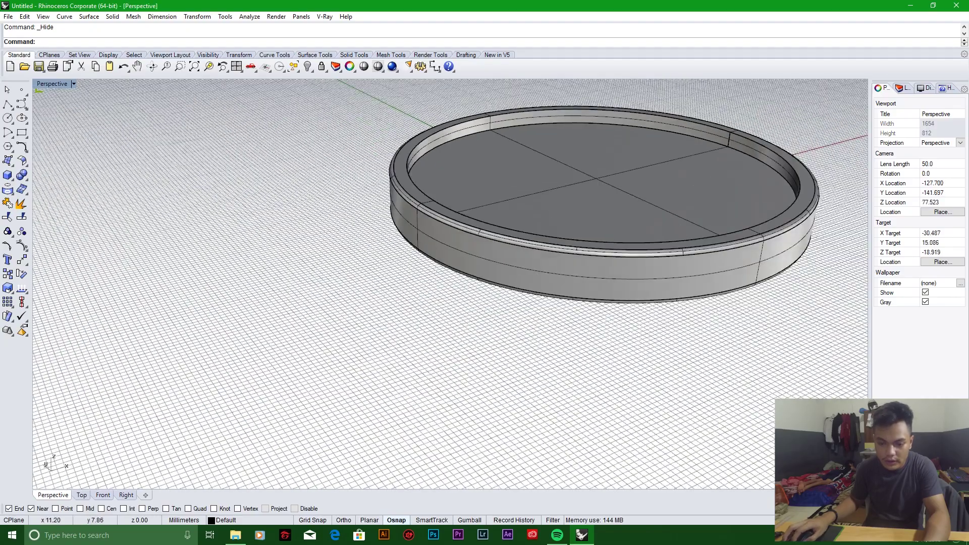
key("Left")
key("Left")
key("Left")
key("Left")
key("ctrl+m")
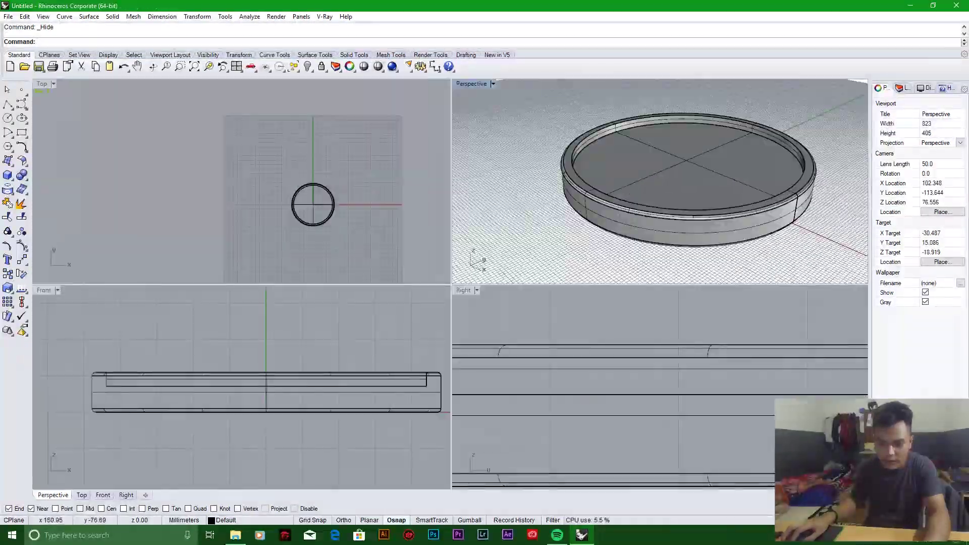
left_click(76, 350)
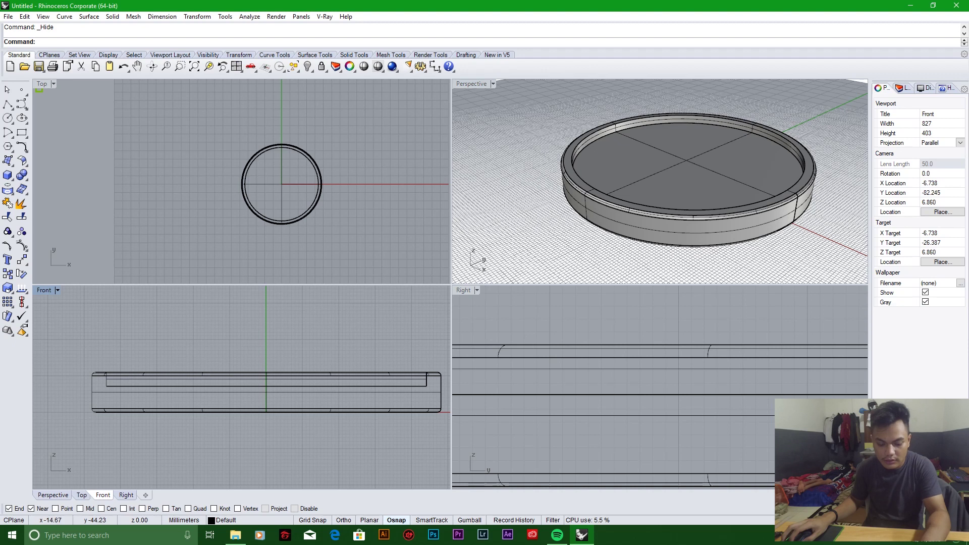
Step: Start a polyline in the top view with a slanted segment across the disc's lower-right rim, starting on the inner rim circle
scroll(273, 218, "up", 10)
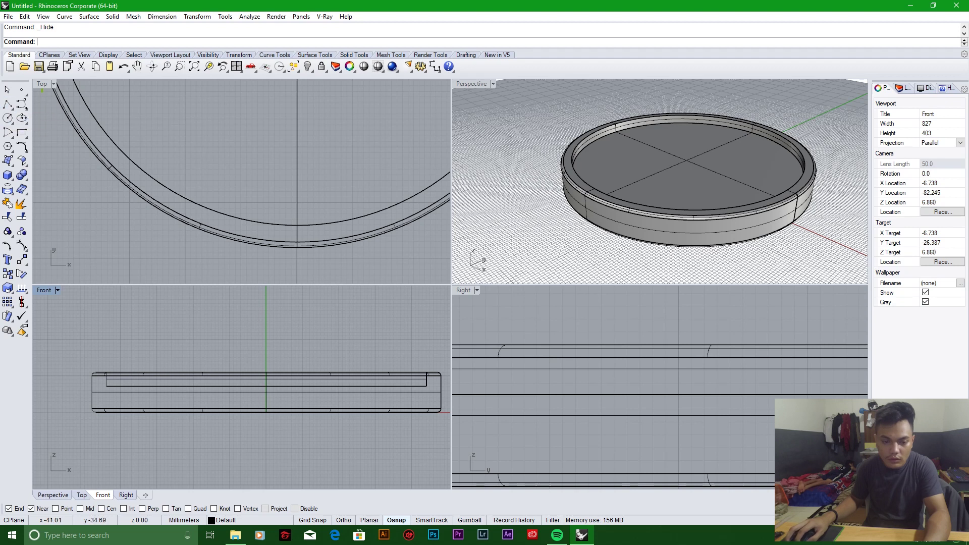
scroll(139, 242, "down", 5)
scroll(182, 193, "up", 3)
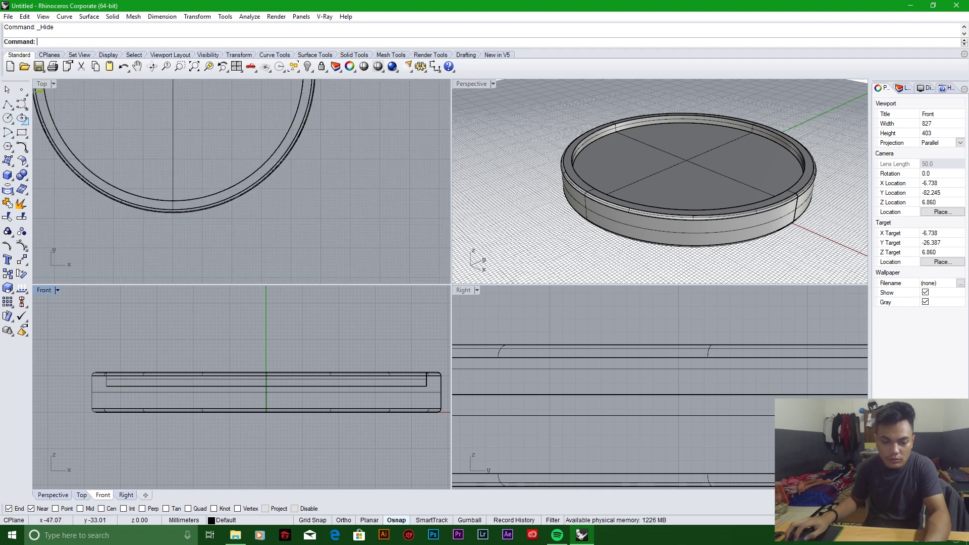
left_click(8, 104)
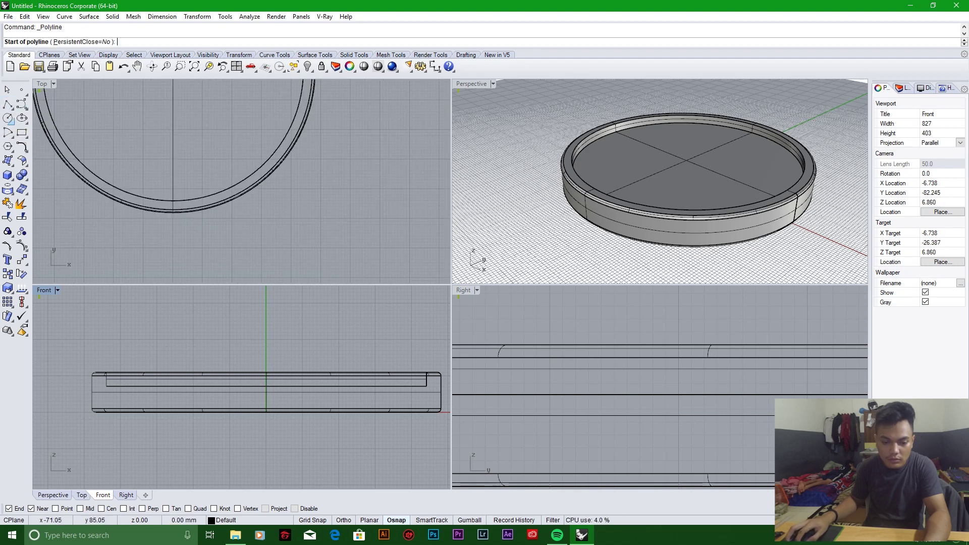
scroll(131, 179, "down", 10)
scroll(162, 141, "up", 6)
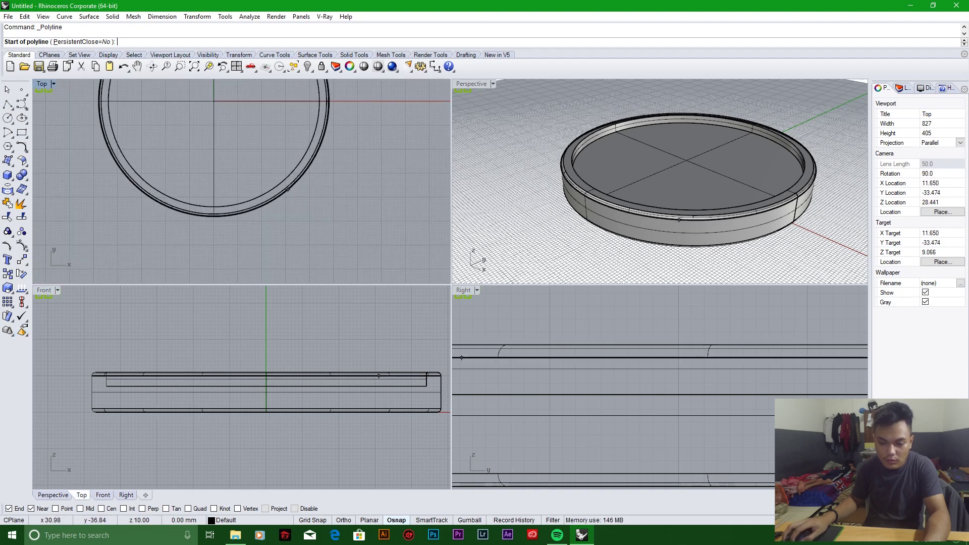
scroll(294, 161, "up", 4)
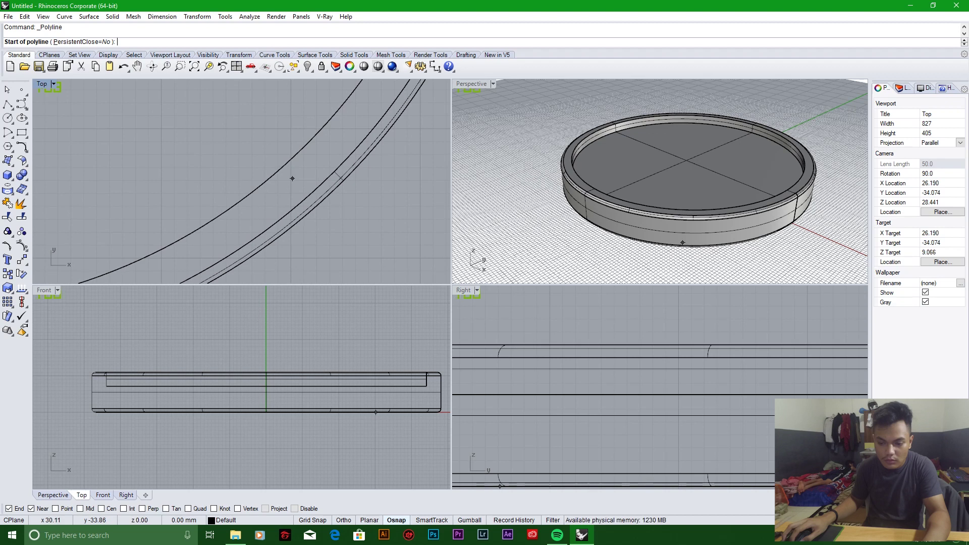
left_click(293, 171)
scroll(353, 136, "down", 4)
scroll(363, 130, "up", 6)
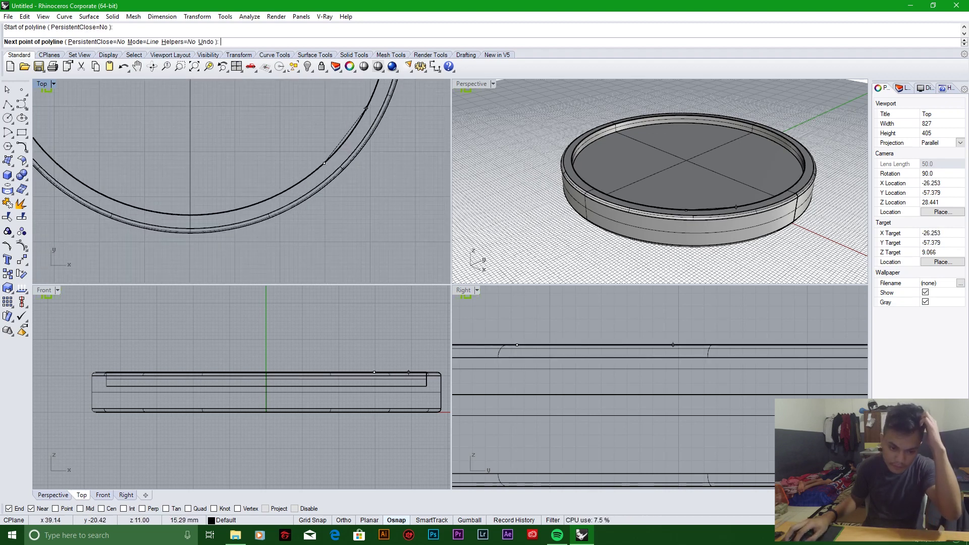
left_click(370, 129)
Step: Complete the polyline as a closed lug outline about 10 mm wide, with straight orthogonal sides extending outward below the disc
key("F8")
scroll(367, 217, "down", 5)
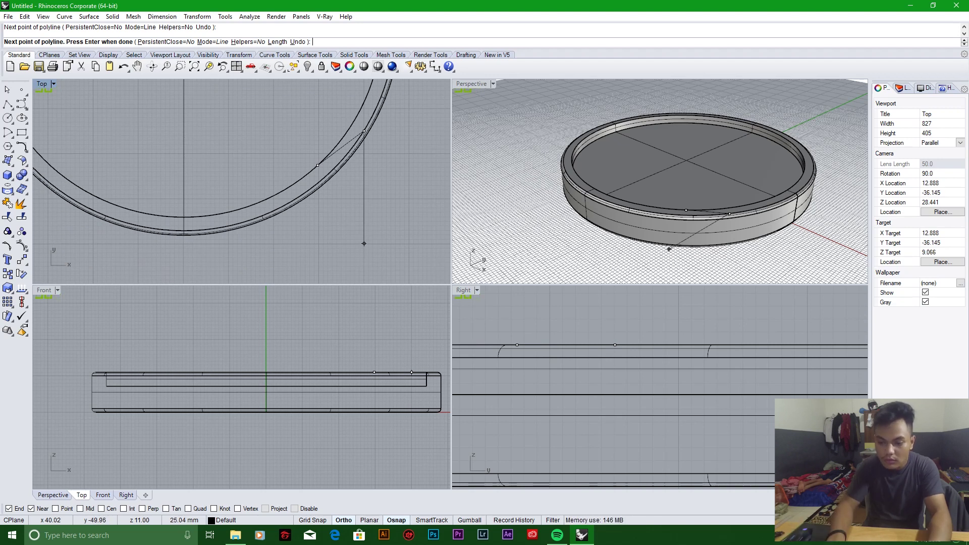
key("Right")
key("Down")
key("Right")
key("Down")
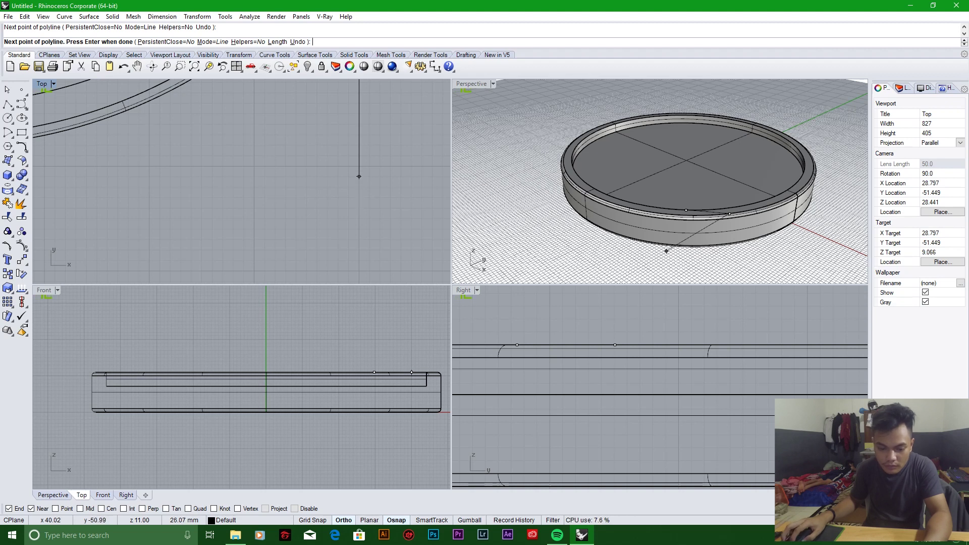
left_click(359, 209)
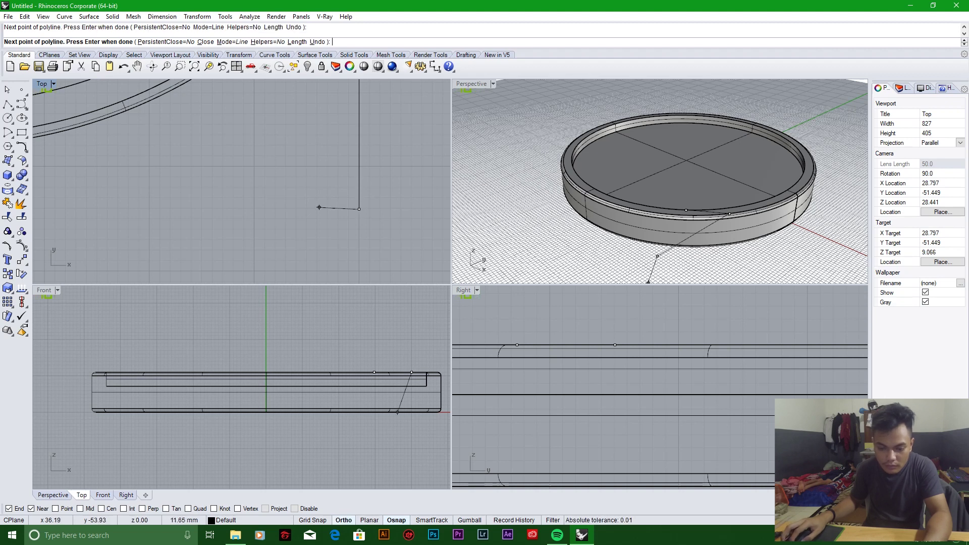
key("Left")
key("Up")
key("F8")
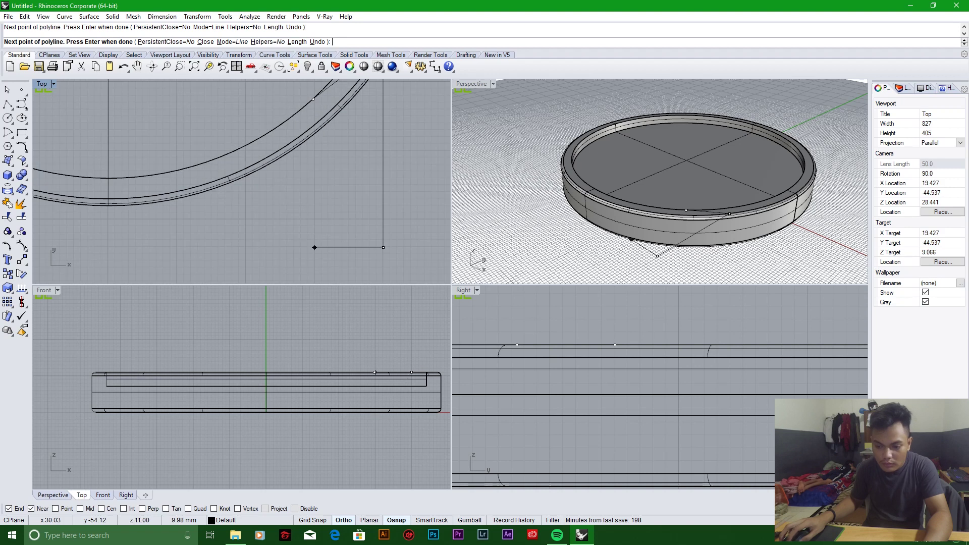
scroll(300, 90, "up", 3)
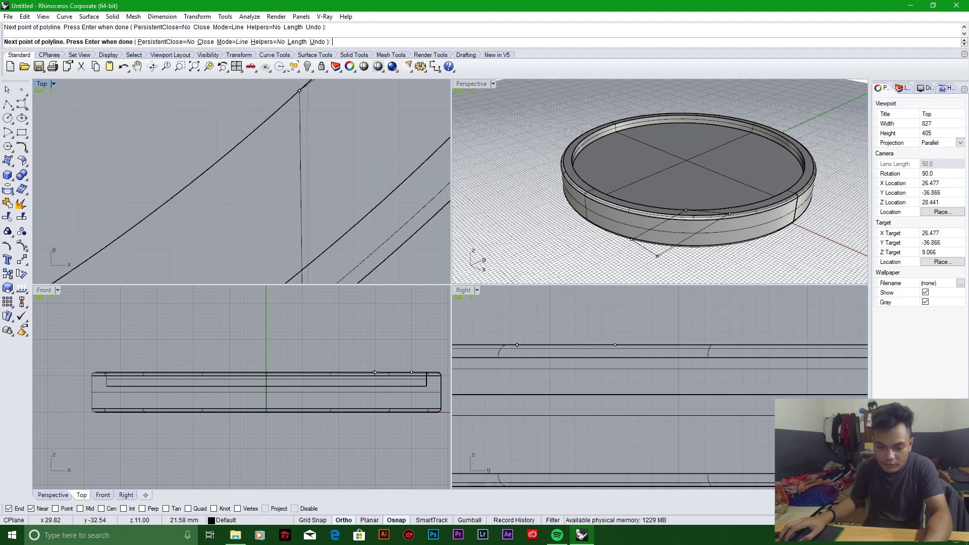
left_click(299, 91)
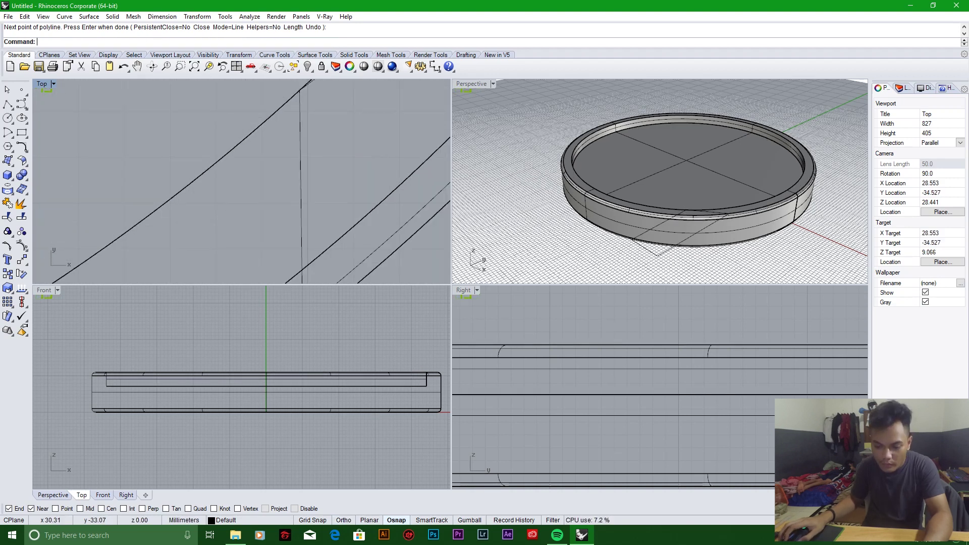
Step: Mirror a copy of the lug outline about its inner vertical side in the top view
scroll(299, 90, "down", 3)
left_click(351, 142)
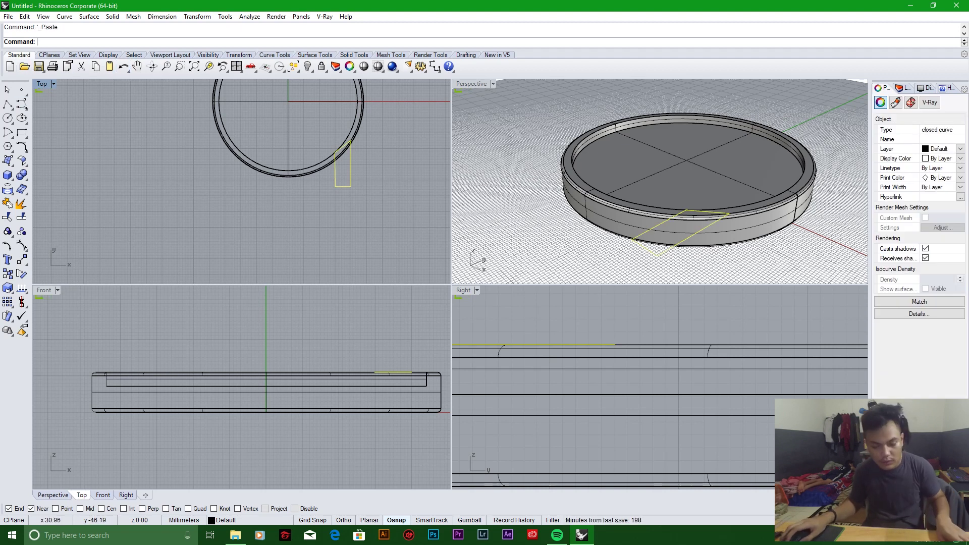
key("ctrl+z")
left_click(335, 178)
type("Mirror")
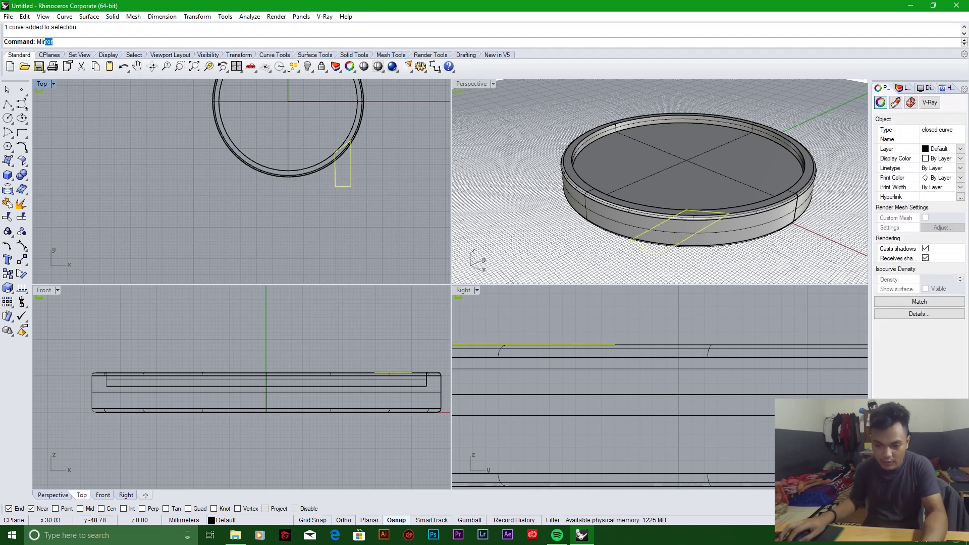
key("Return")
left_click(335, 187)
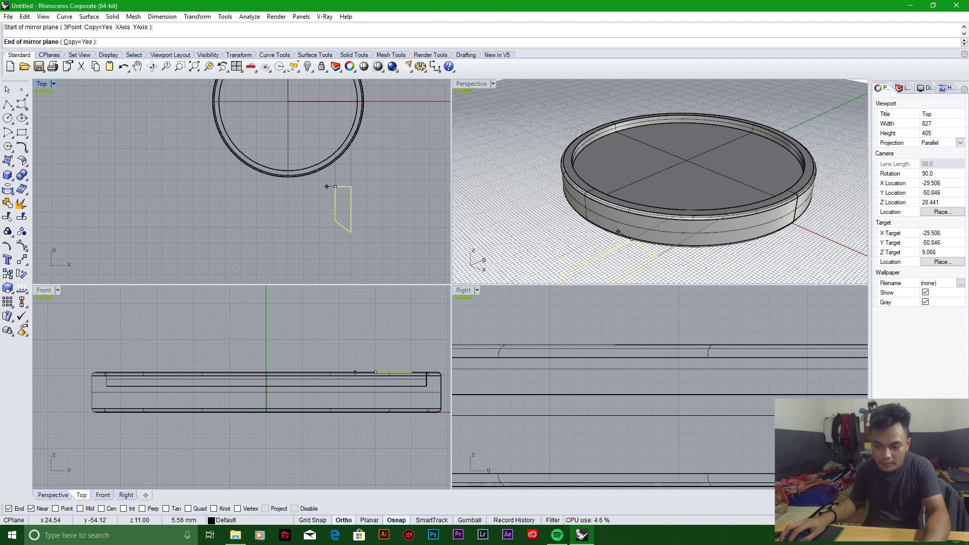
key("F8")
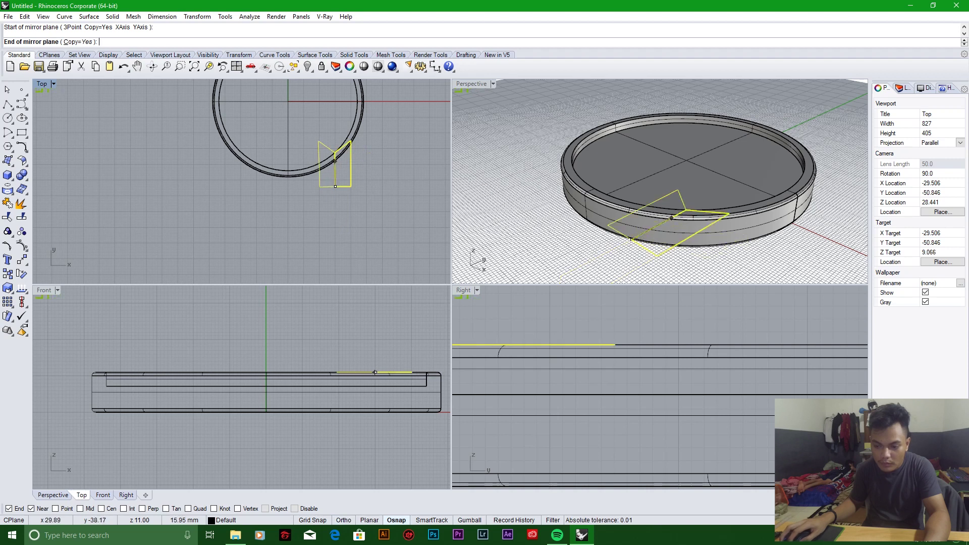
key("F8")
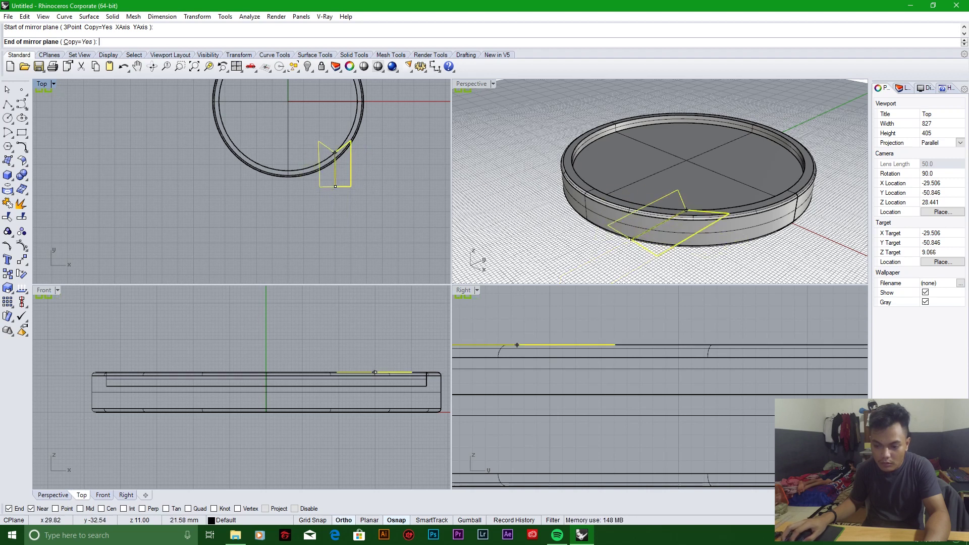
left_click(335, 152)
Step: Move the mirrored lug outline horizontally to the opposite side of the disc so its inner corner meets the inner rim circle
left_click_drag(335, 153, 123, 162)
scroll(236, 155, "up", 5)
scroll(282, 203, "down", 5)
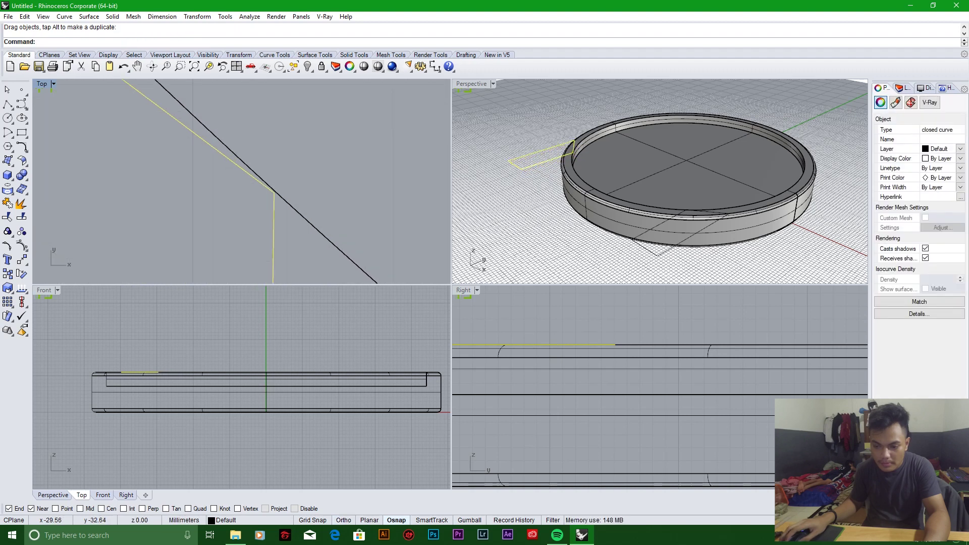
scroll(290, 203, "down", 3)
scroll(290, 203, "up", 1)
key("Escape")
Step: Mirror copies of both lug outlines about a horizontal line through the left outline's inner corner
scroll(290, 203, "up", 3)
left_click(176, 197)
left_click(311, 216, "shift")
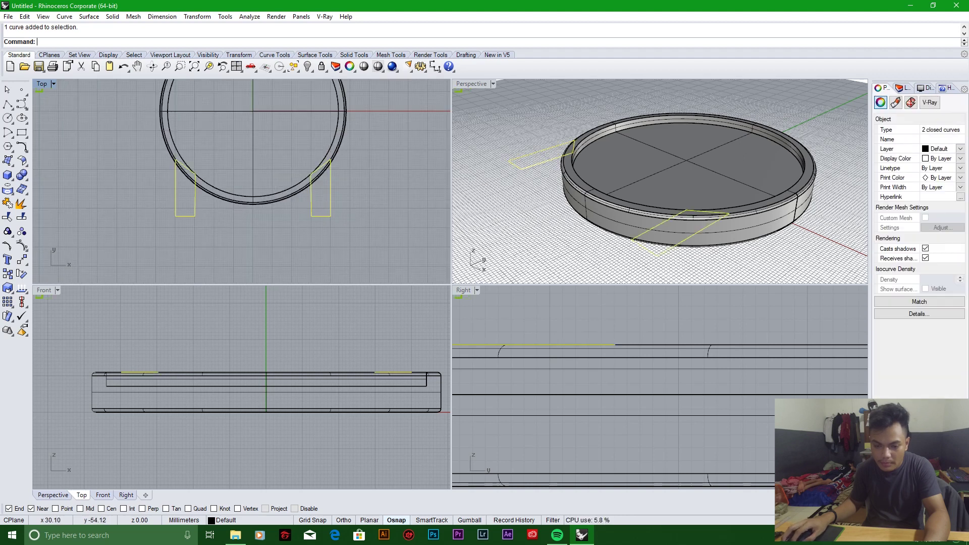
key("ctrl+v")
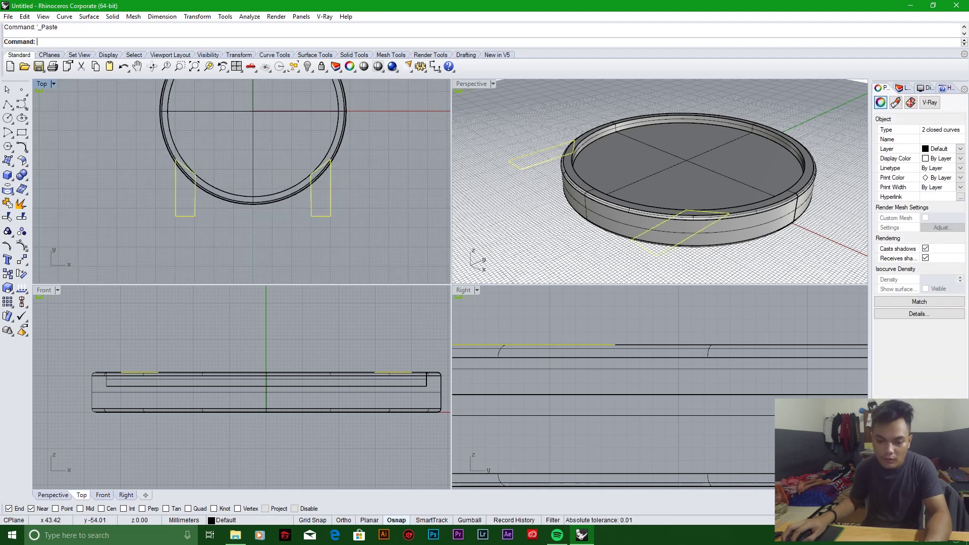
key("Escape")
left_click(176, 197)
left_click(312, 216, "shift")
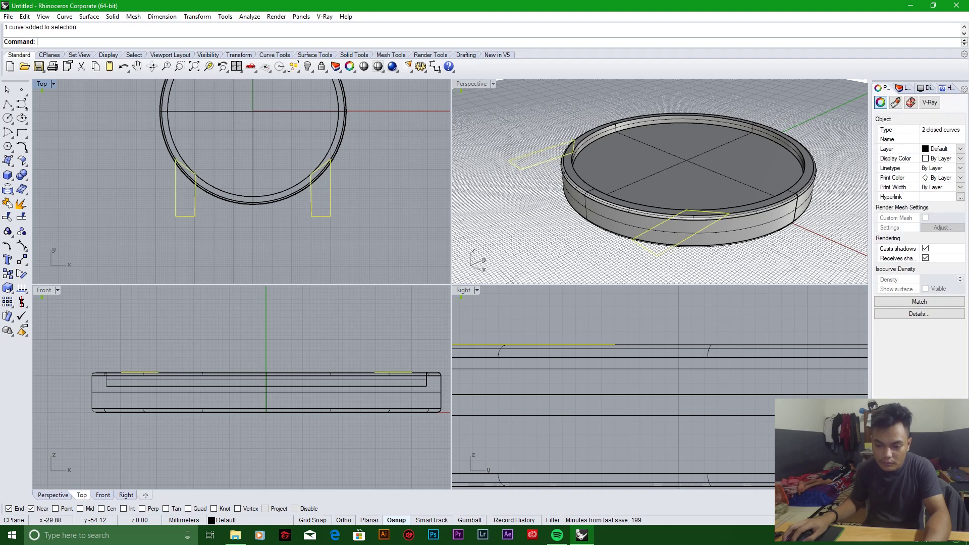
type("Mir")
key("Return")
left_click(194, 174)
left_click(206, 183)
Step: Move the two newly mirrored outlines straight up to the disc's far rim, with their inner corners on the inner rim circle
left_click(331, 133)
left_click(193, 136, "shift")
right_click_drag(193, 135, 193, 227)
left_click_drag(318, 226, 295, 109)
scroll(314, 138, "up", 10)
key("Escape")
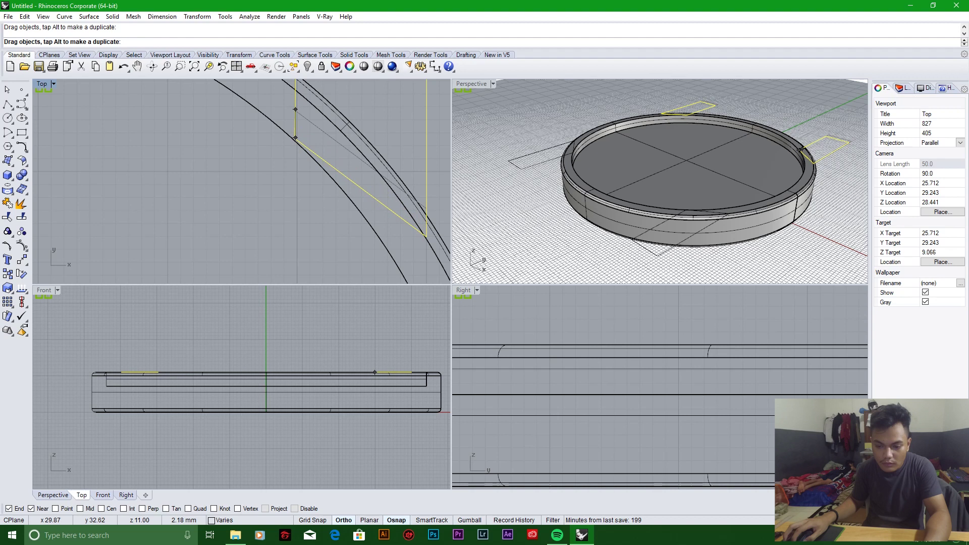
key("Home")
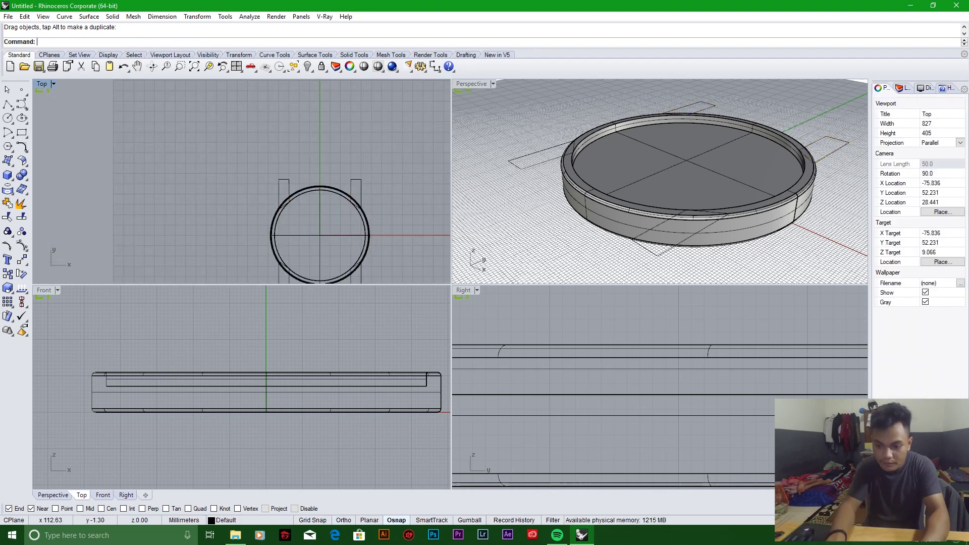
Step: Lower all four lug outlines from the disc's top face to the lower edge of its upper fillet
left_click(284, 181)
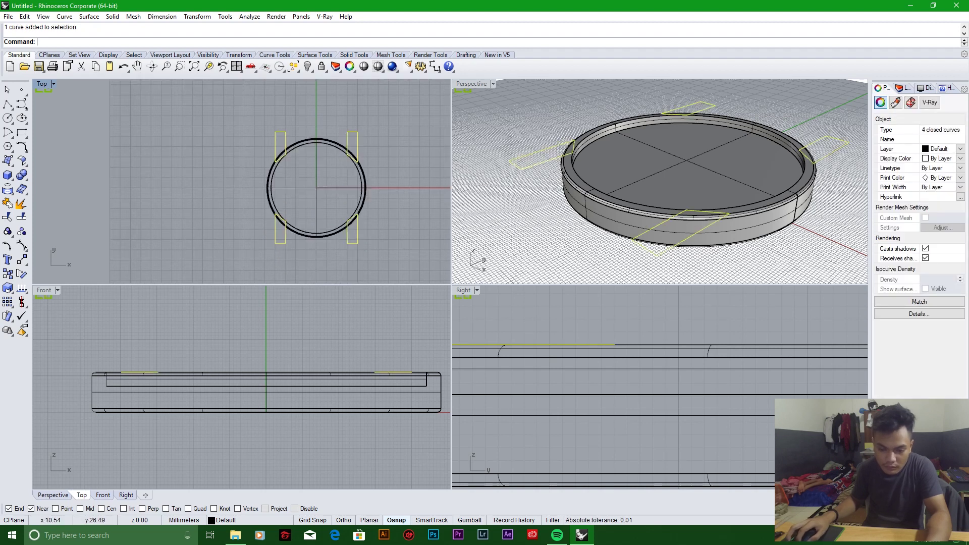
scroll(114, 387, "up", 10)
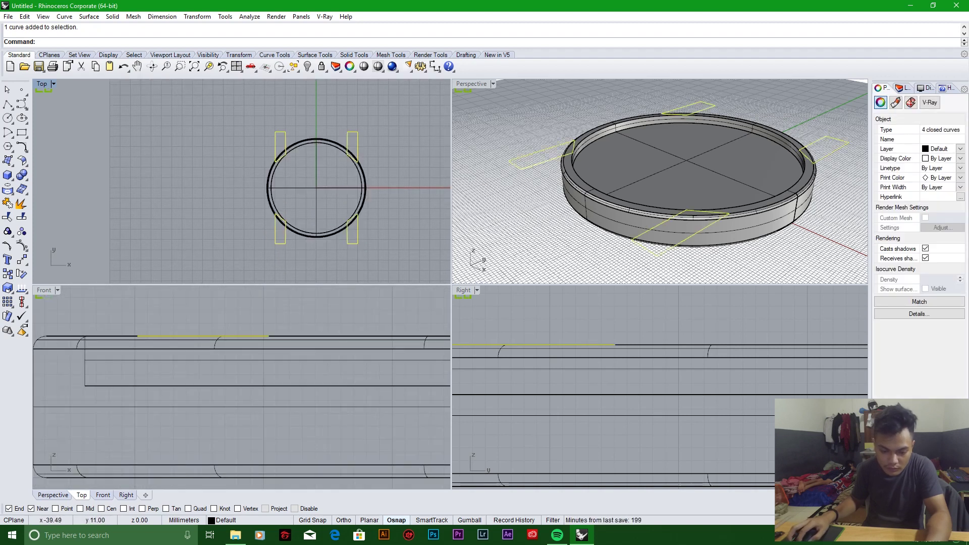
scroll(96, 349, "up", 3)
left_click_drag(96, 347, 95, 358, "shift")
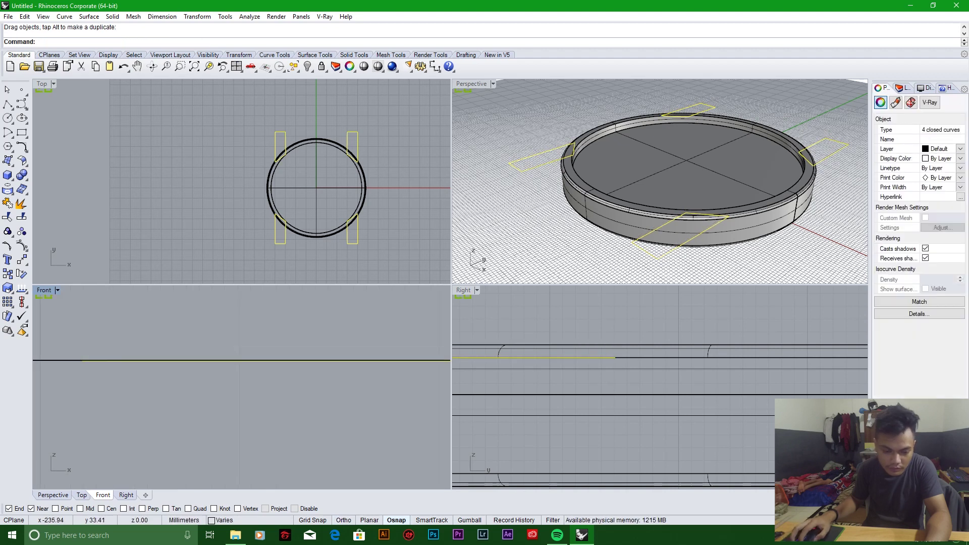
Step: Extrude the four lug outlines straight down into solids ending at the upper edge of the disc's lower fillet
left_click(112, 17)
mouse_move(167, 194)
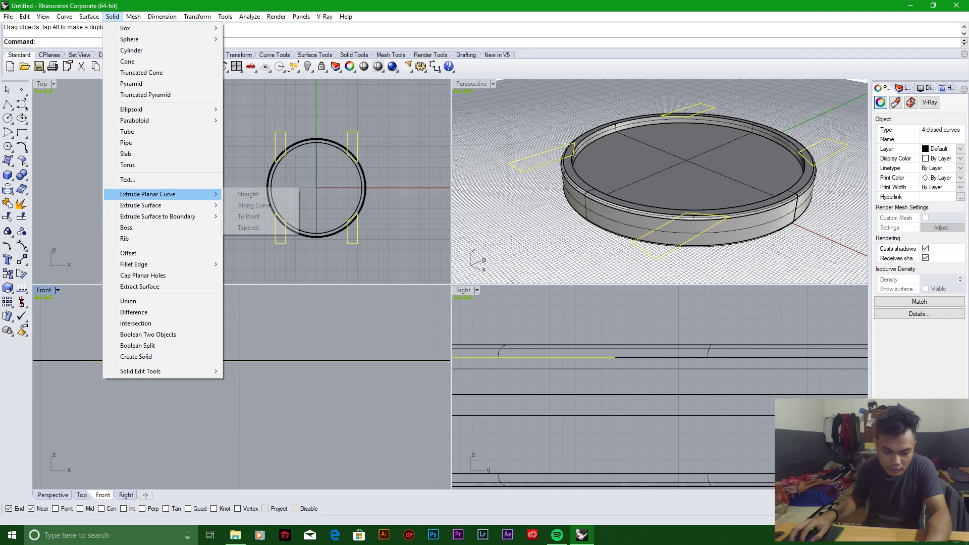
left_click(248, 194)
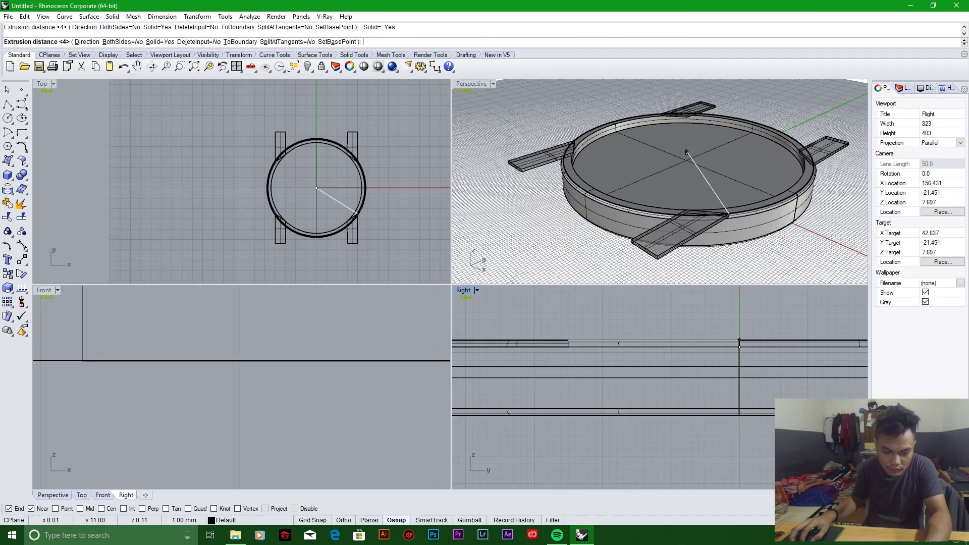
left_click(747, 378)
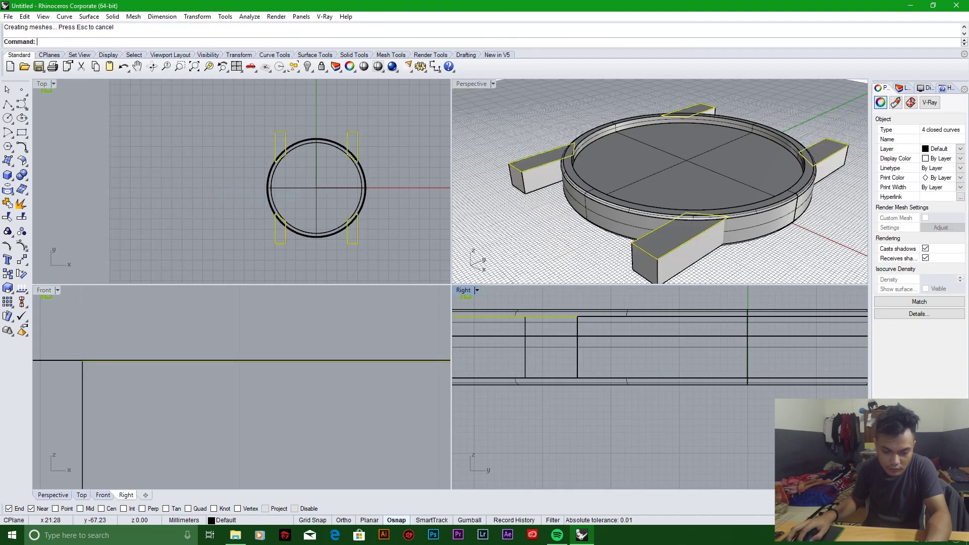
left_click(657, 212)
right_click_drag(656, 212, 548, 192)
left_click(520, 189)
key("Escape")
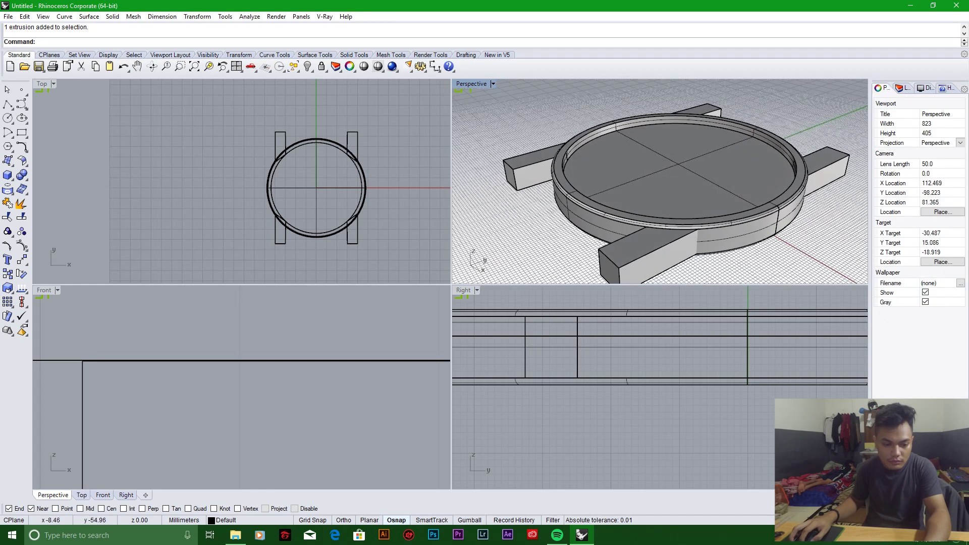
Step: Try to fillet the top edge at the front-left lug's outer end with a 1.5 mm radius, and undo that fillet
left_click(21, 175)
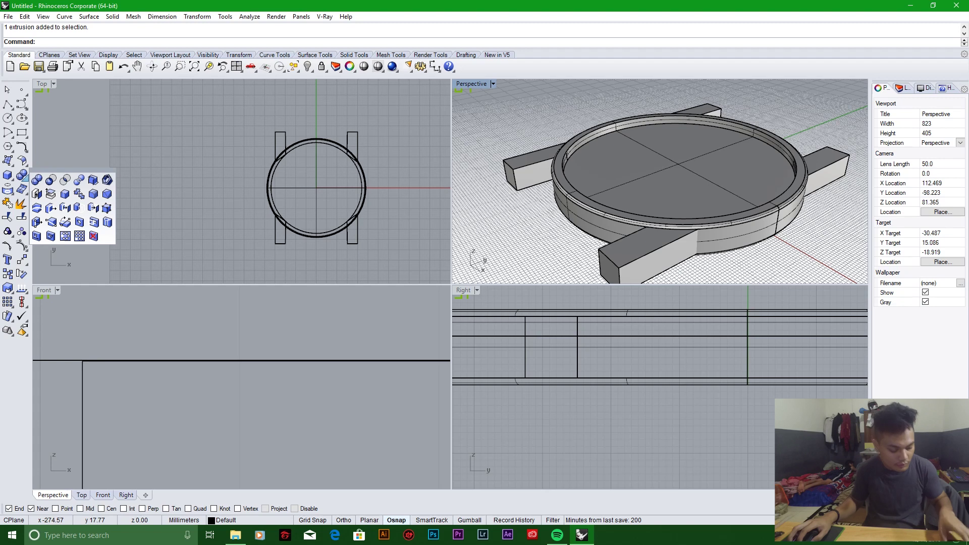
left_click(93, 194)
left_click(509, 165)
left_click(535, 200)
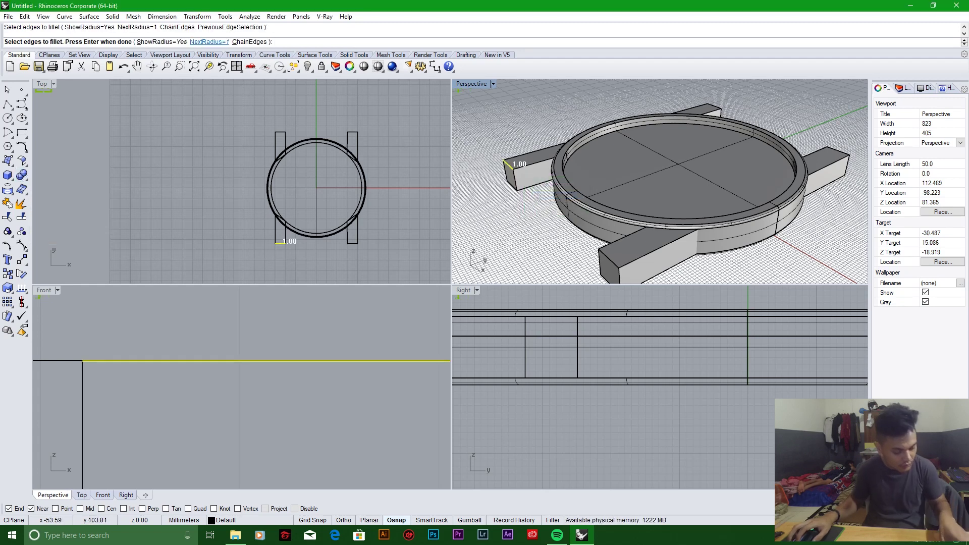
left_click(209, 42)
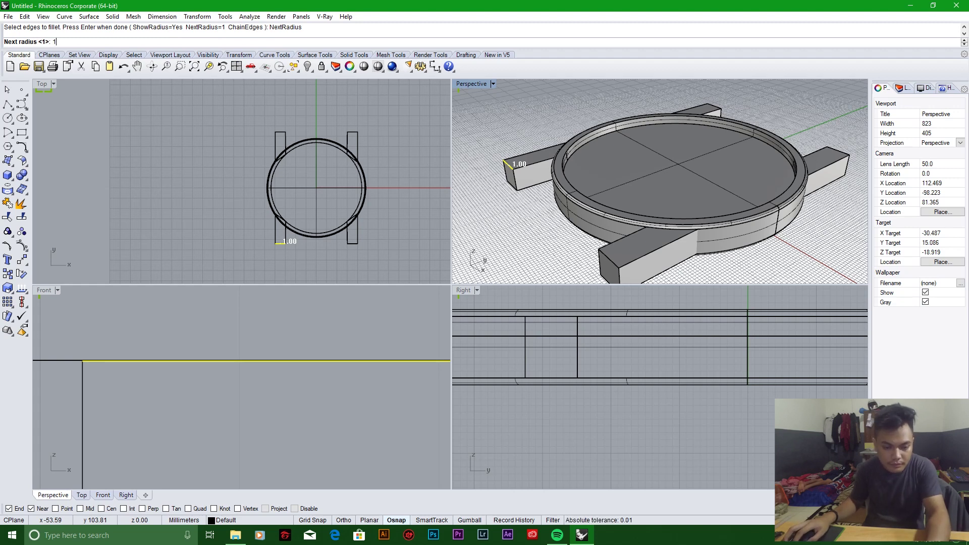
type("1.5")
key("Return")
key("Return")
key("Return")
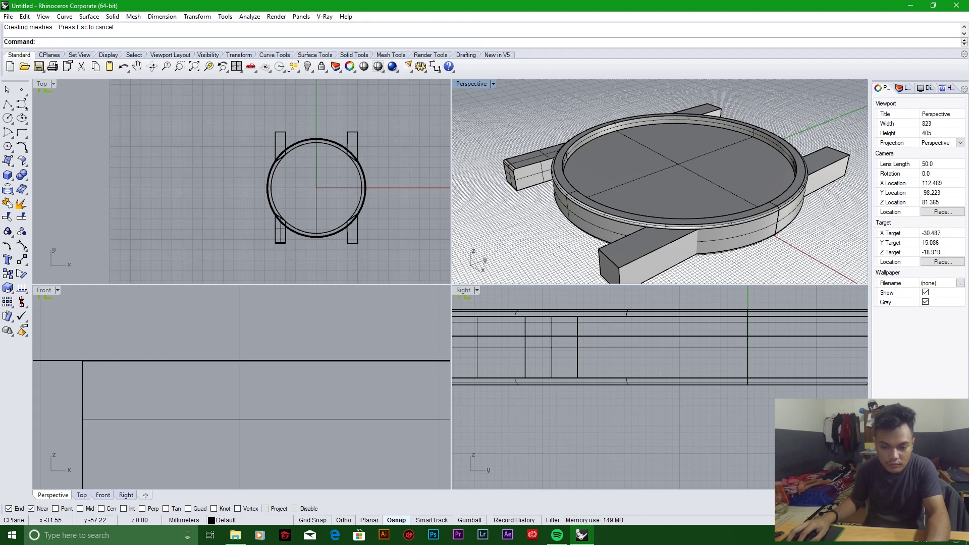
right_click(525, 172)
left_click(550, 188)
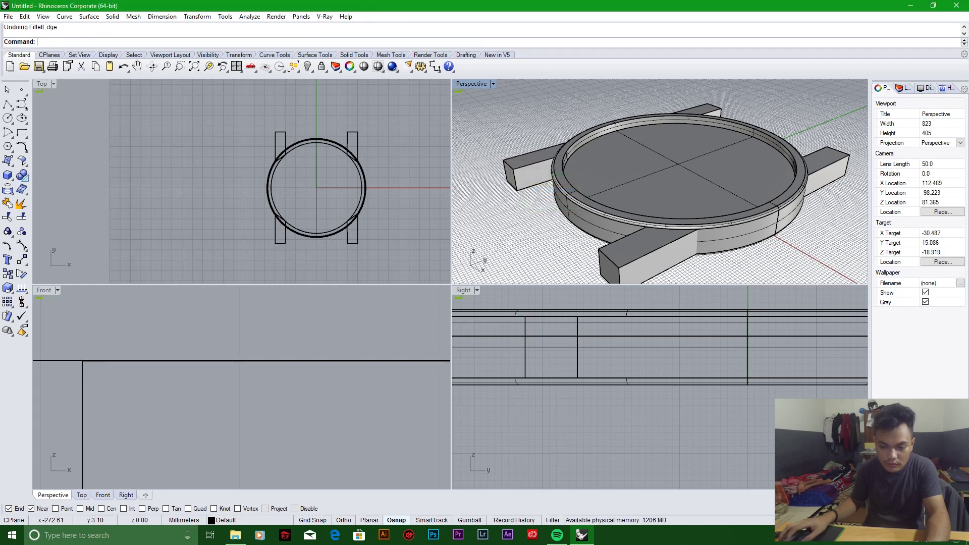
Step: Fillet the top outer-end edges of the two front lugs with a 1.5 mm radius
left_click(23, 176)
left_click(94, 194)
left_click(508, 164)
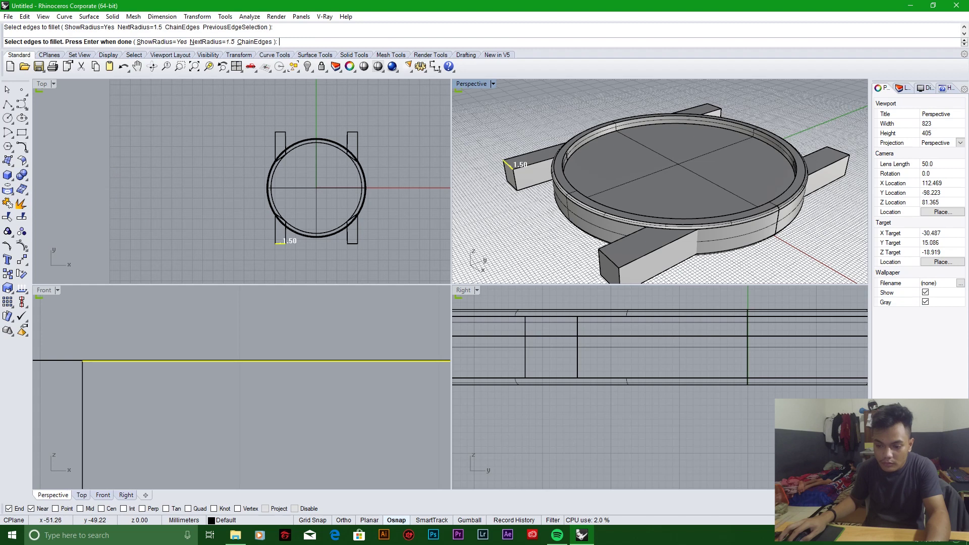
key("Return")
key("Return")
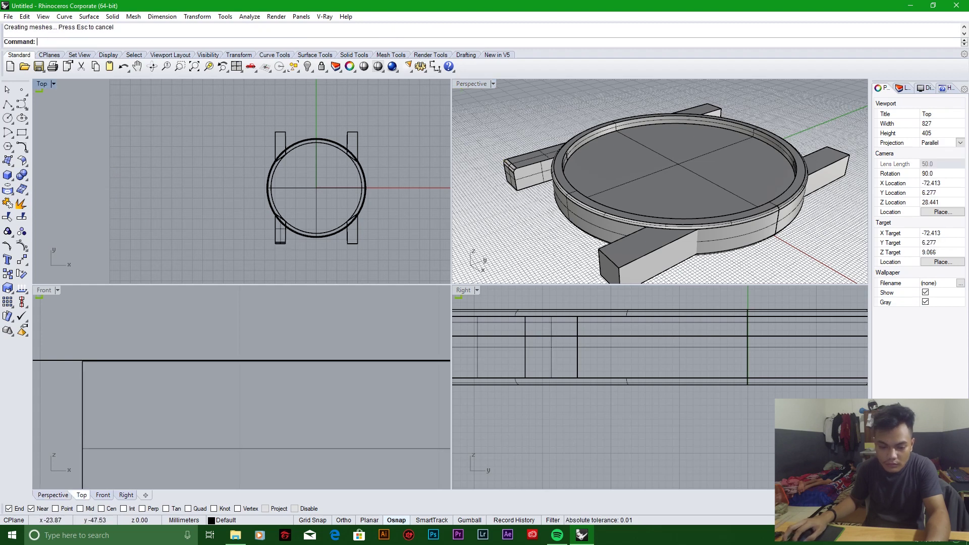
left_click(21, 175)
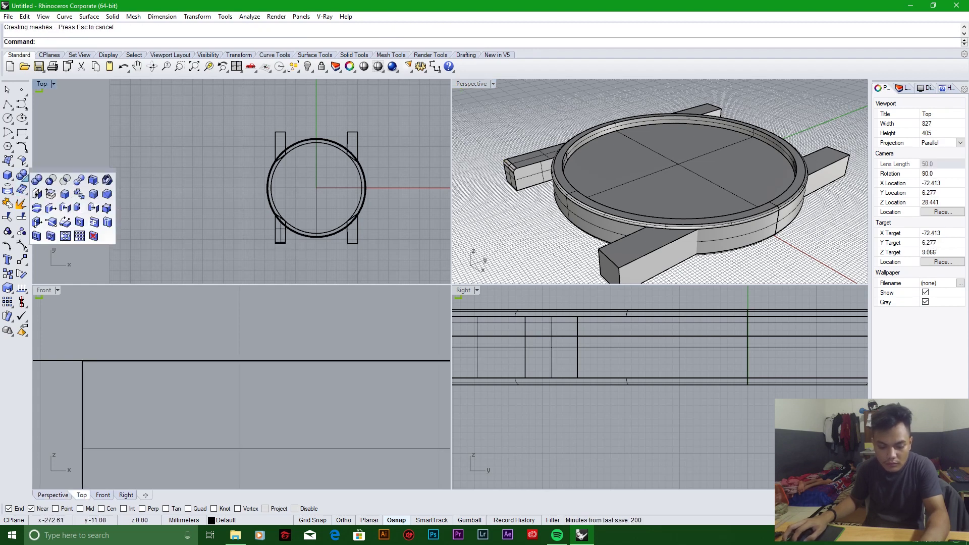
left_click(93, 194)
left_click(609, 258)
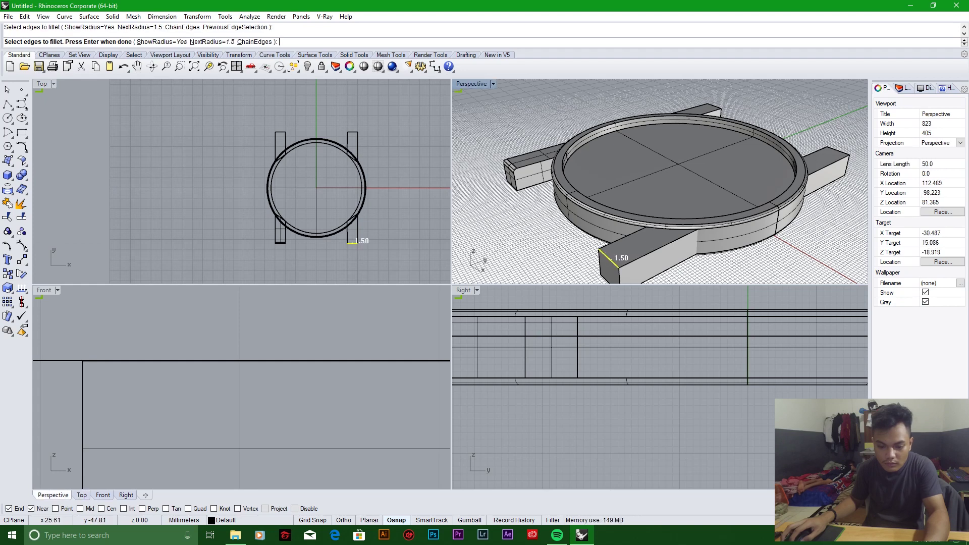
key("Return")
key("Return")
Step: Fillet the top outer-end edges of the two rear lugs with the same 1.5 mm radius
right_click_drag(656, 182, 778, 189)
left_click(21, 188)
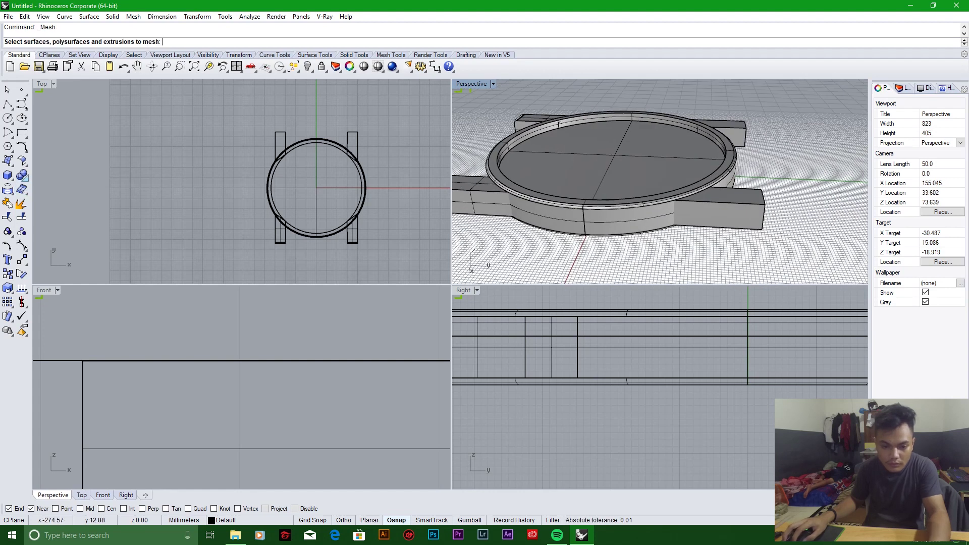
left_click(22, 176)
left_click(93, 208)
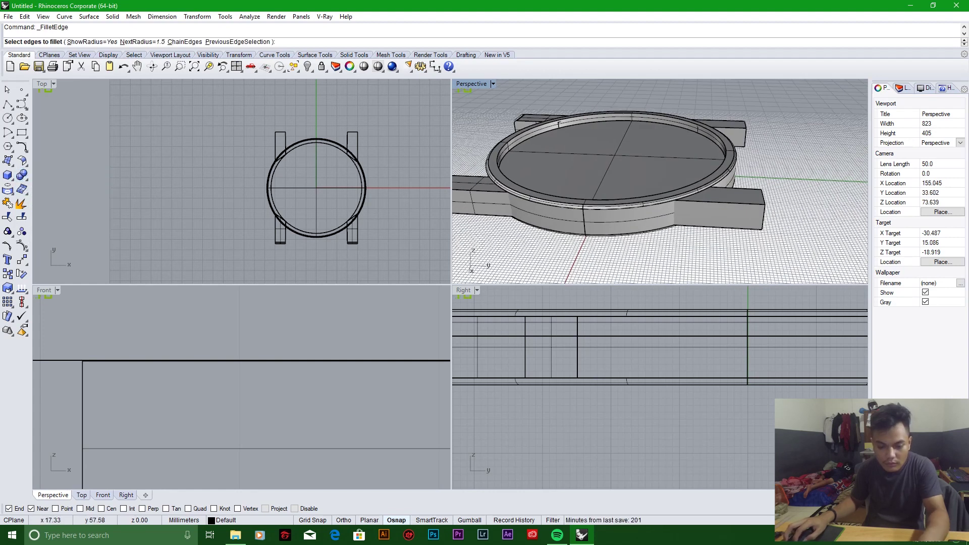
right_click_drag(657, 202, 504, 161)
left_click(487, 152)
key("Return")
key("Return")
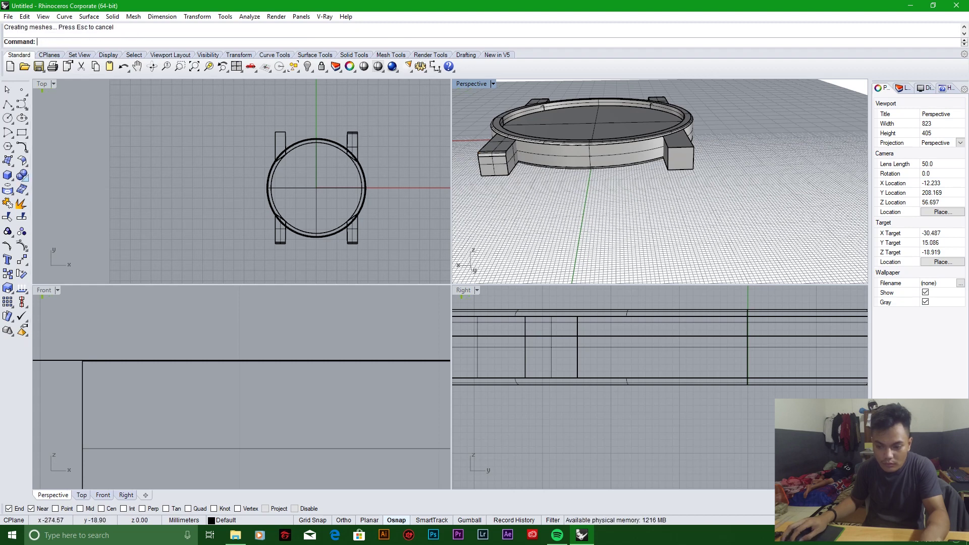
left_click(22, 175)
left_click(93, 208)
left_click(253, 360)
key("Return")
key("Return")
Step: Examine the filleted lug ends and their joins with the disc from several angles
right_click_drag(656, 151, 586, 157)
right_click_drag(656, 181, 656, 151)
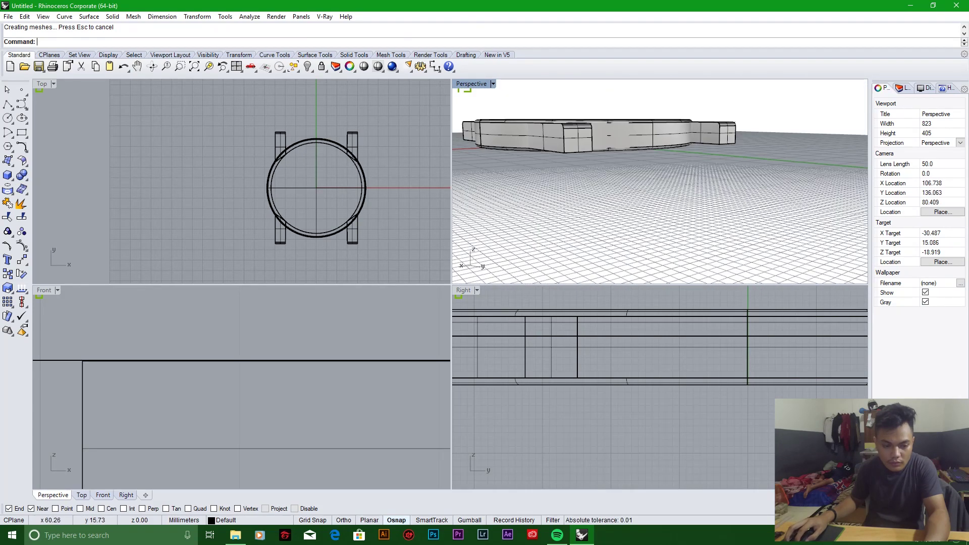
scroll(656, 151, "up", 5)
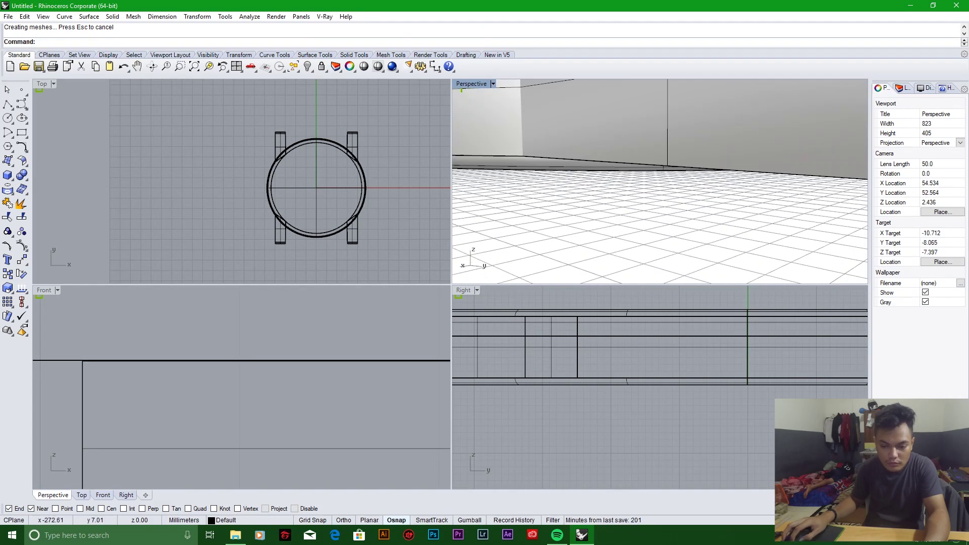
scroll(656, 182, "down", 5)
right_click_drag(657, 182, 631, 152)
scroll(657, 152, "up", 5)
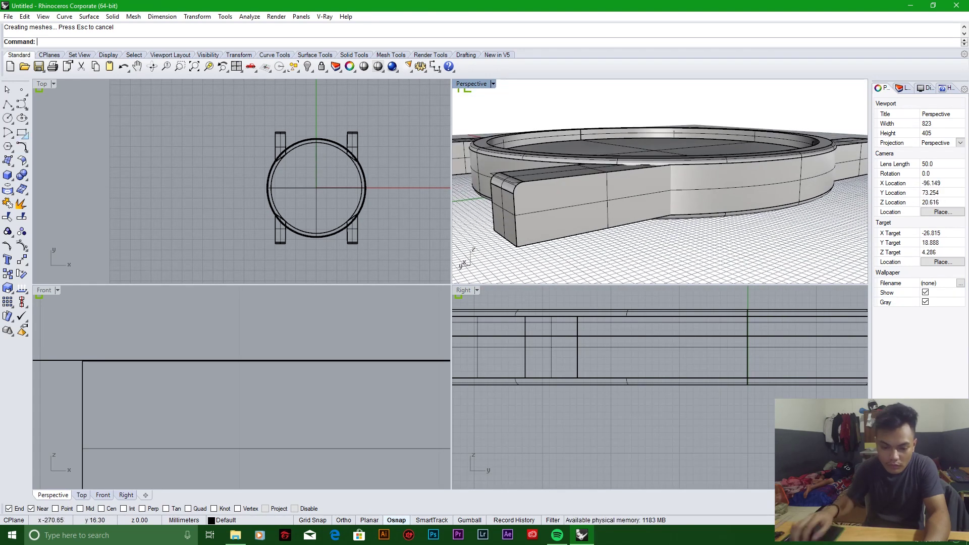
left_click(22, 175)
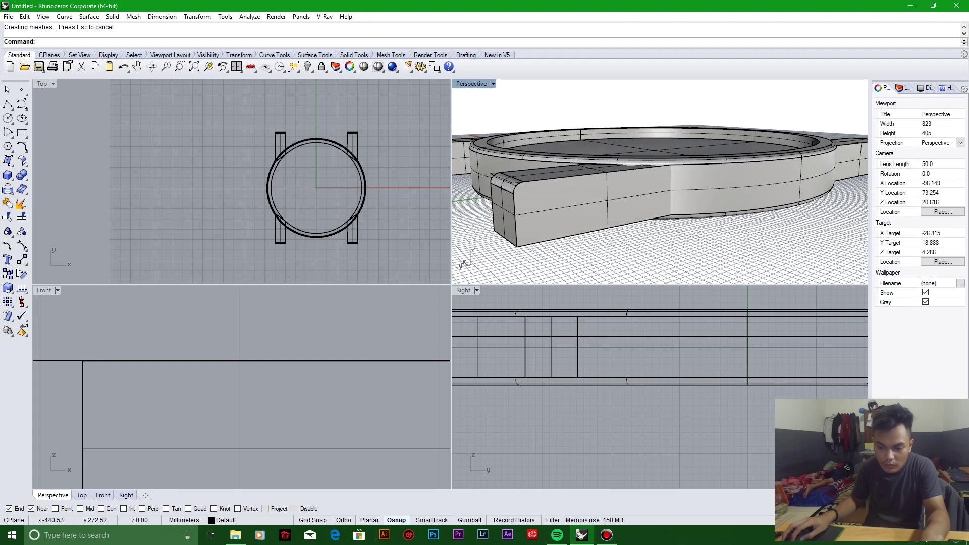
left_click(657, 192)
right_click_drag(656, 181, 606, 142)
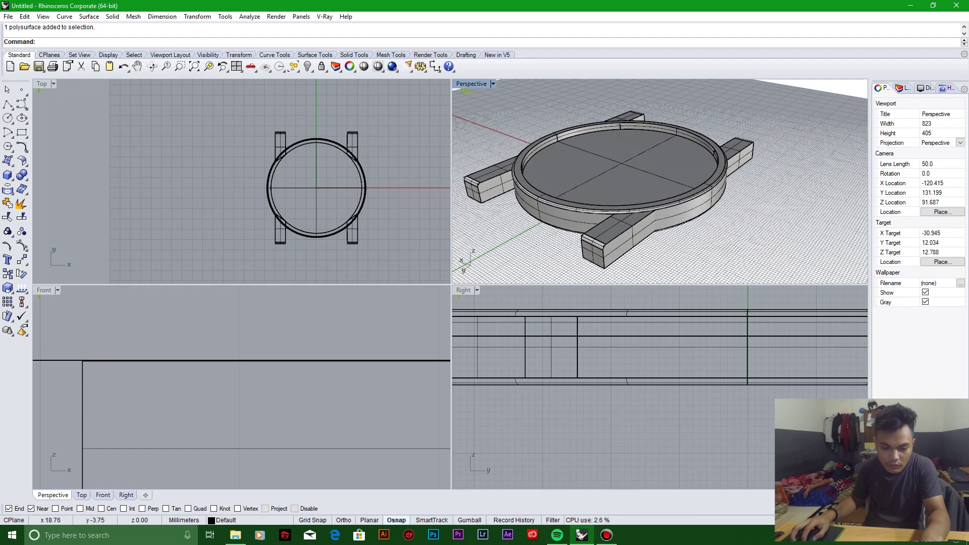
scroll(659, 181, "up", 5)
scroll(660, 181, "down", 5)
scroll(659, 182, "up", 3)
scroll(660, 182, "down", 3)
right_click_drag(660, 182, 581, 142)
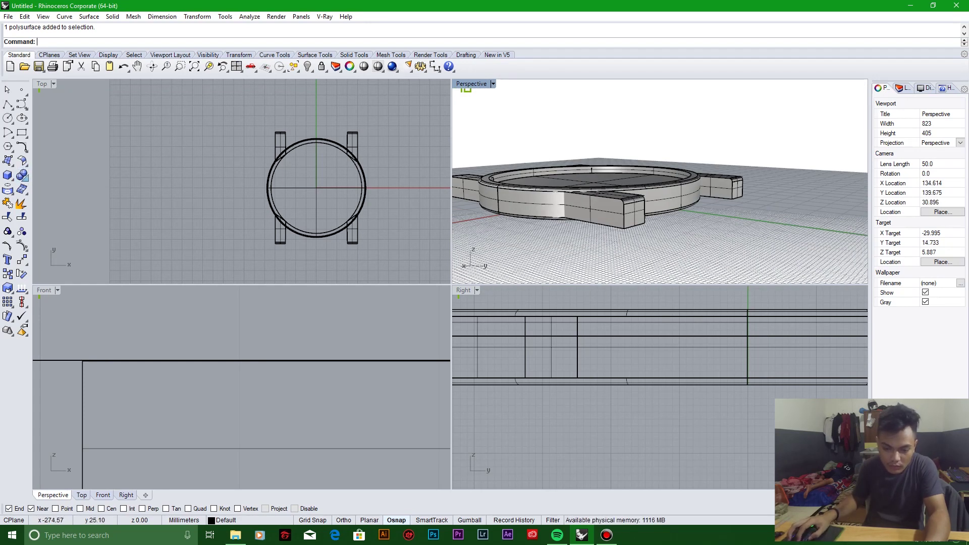
Step: Try to fillet another edge of a rear lug with a 1.5 mm radius, and undo that fillet
left_click(24, 178)
left_click(93, 194)
scroll(659, 181, "up", 3)
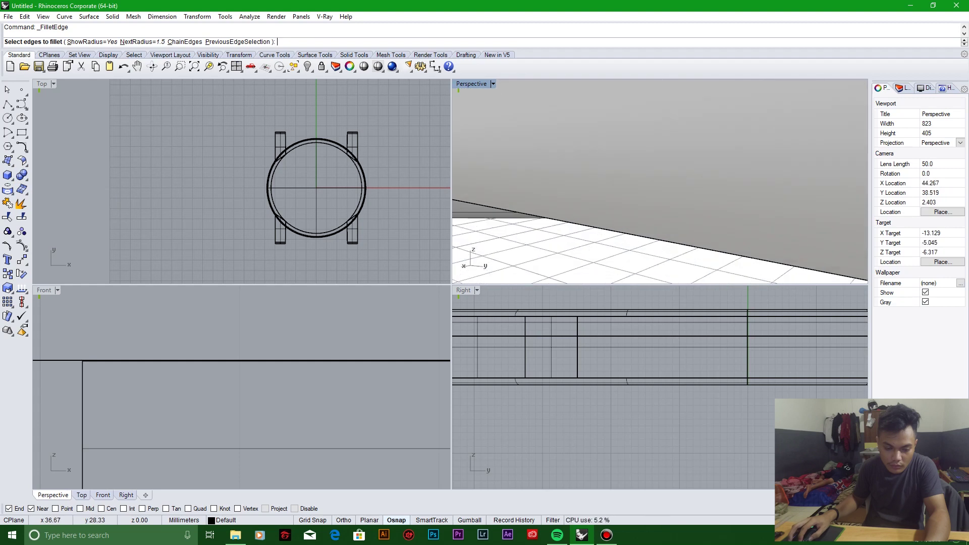
left_click(580, 217)
key("Return")
key("Return")
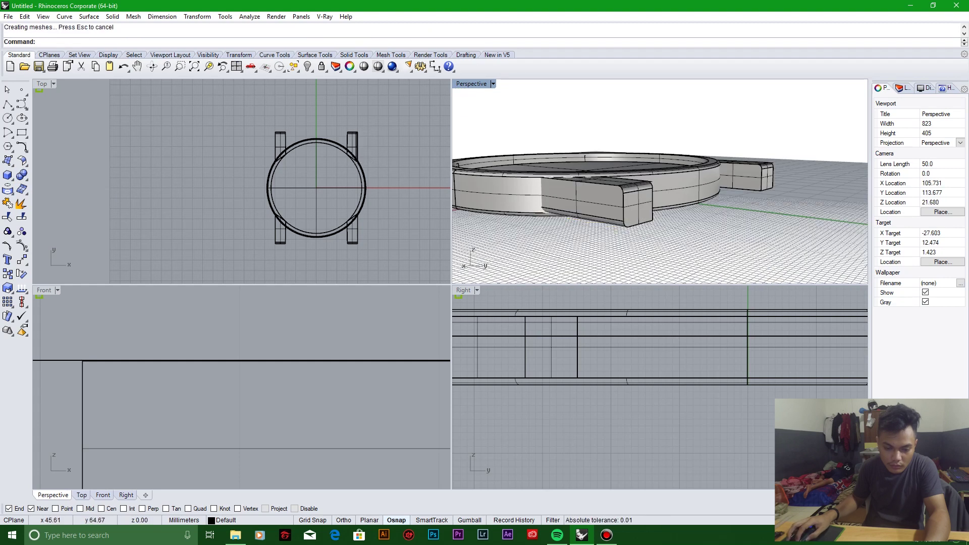
right_click_drag(659, 201, 626, 200)
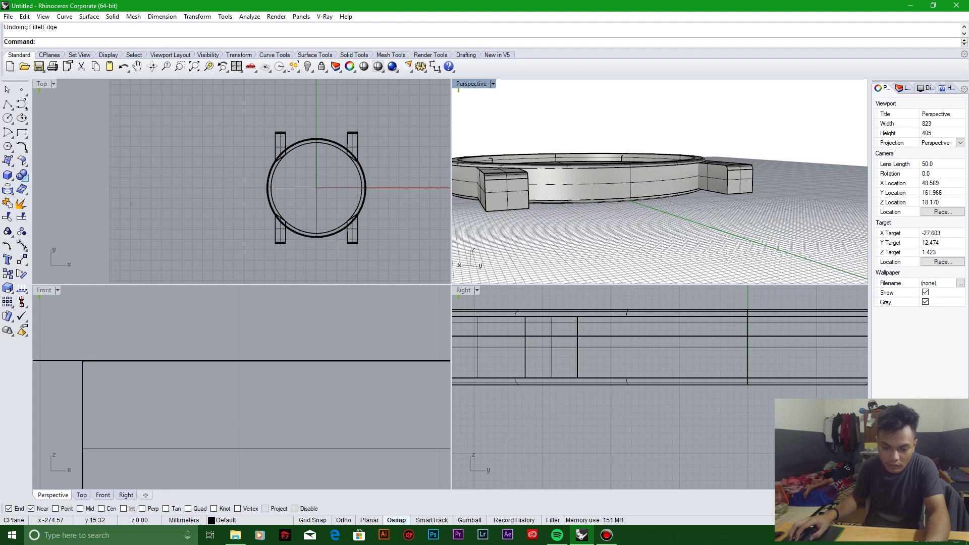
Step: Fillet the long top side edges of all four lugs with a 1.5 mm radius
left_click(25, 179)
left_click(79, 180)
right_click_drag(656, 202, 697, 243)
left_click(588, 198)
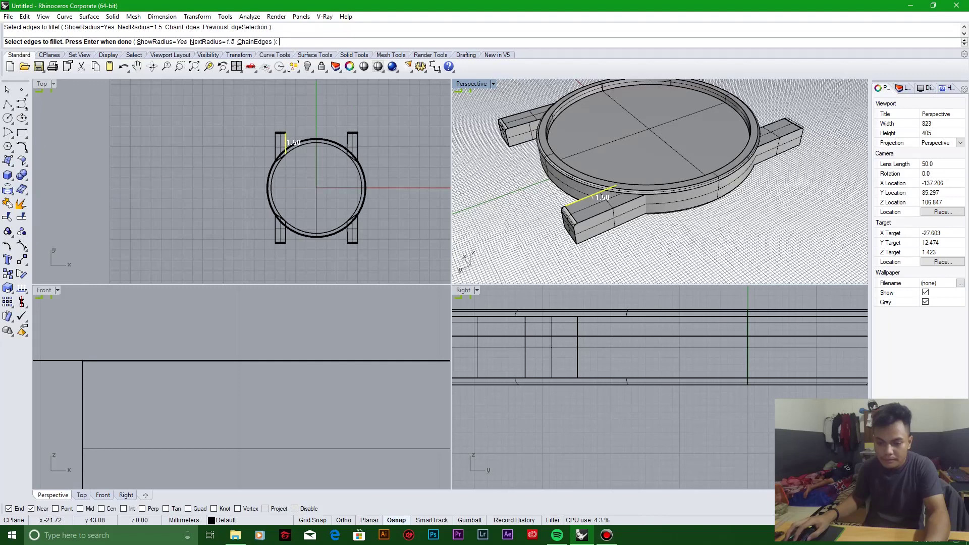
left_click(614, 207)
right_click_drag(657, 202, 682, 237)
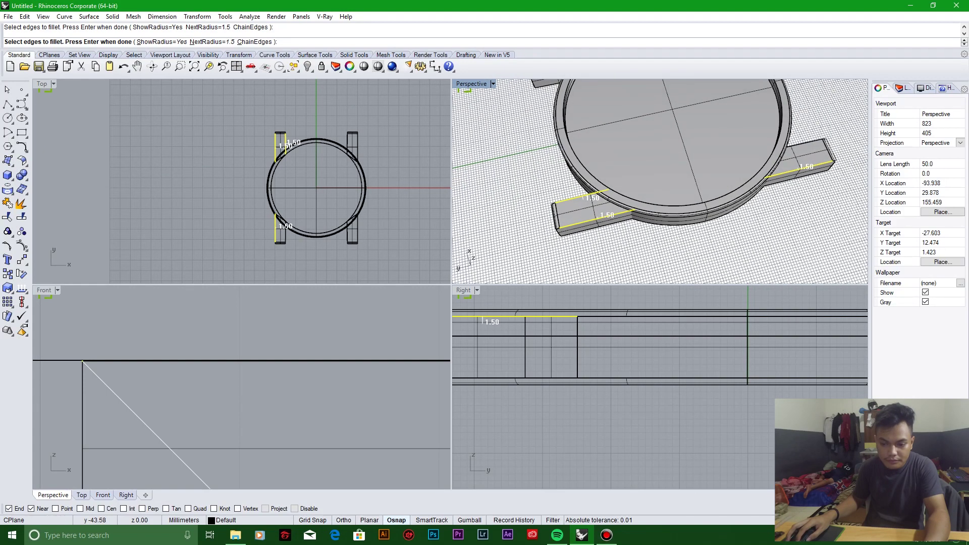
right_click_drag(656, 182, 676, 192)
scroll(656, 181, "down", 5)
scroll(657, 182, "up", 5)
key("Return")
key("Return")
Step: Draw a 120 mm centre line in the top view, straight out from the middle of the disc's front rim
right_click_drag(657, 182, 667, 222)
scroll(660, 182, "down", 3)
right_click_drag(660, 182, 666, 243)
scroll(252, 434, "up", 3)
scroll(304, 261, "up", 5)
scroll(222, 167, "up", 2)
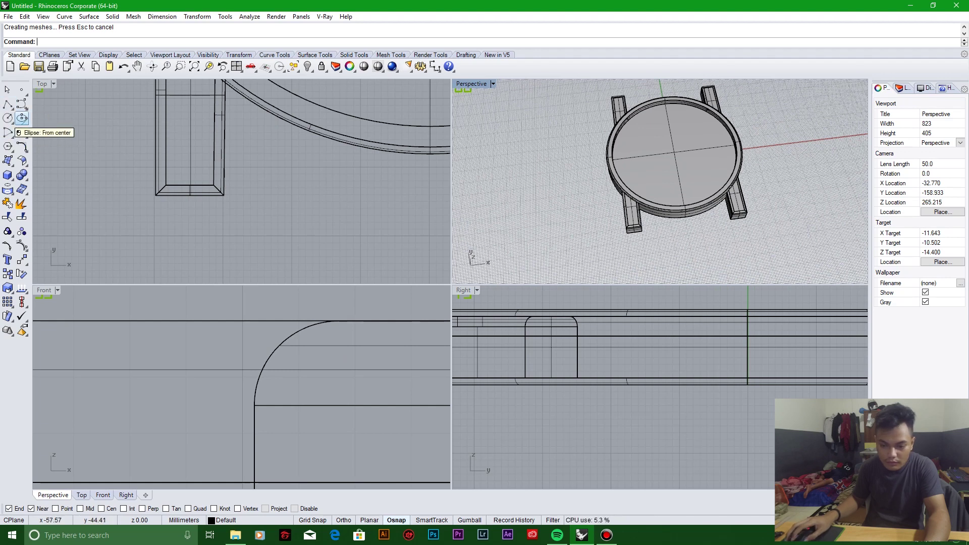
scroll(309, 111, "down", 6)
left_click(8, 104)
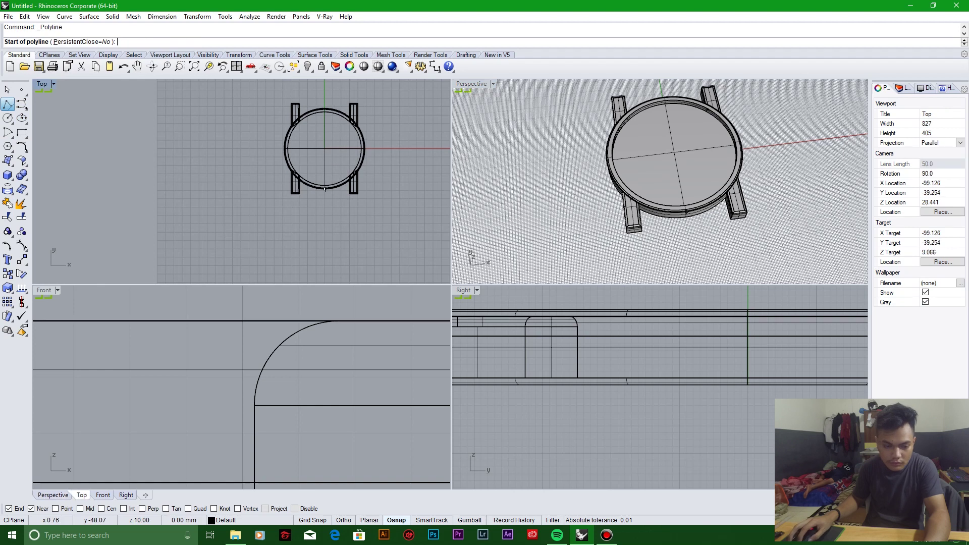
scroll(325, 186, "up", 5)
left_click(325, 187)
scroll(325, 191, "down", 6)
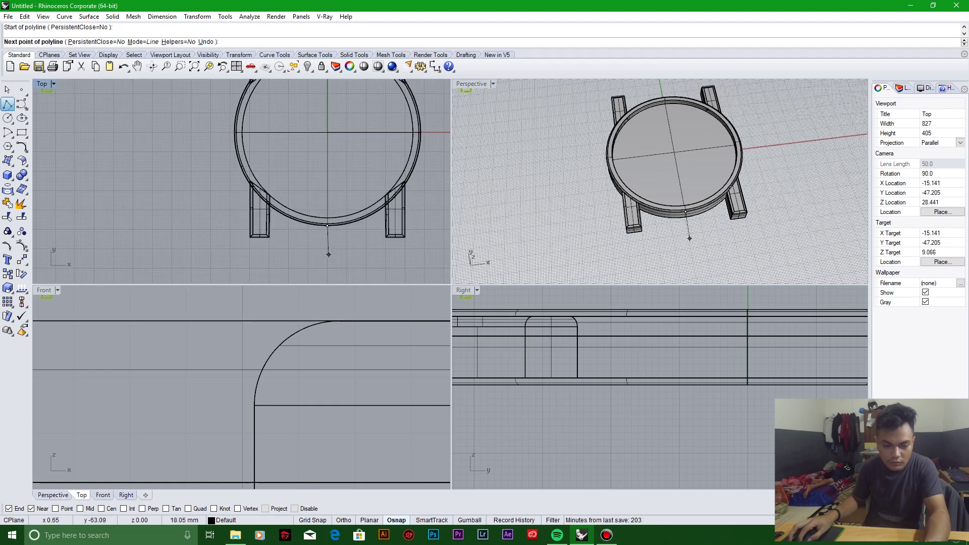
type("120")
key("Return")
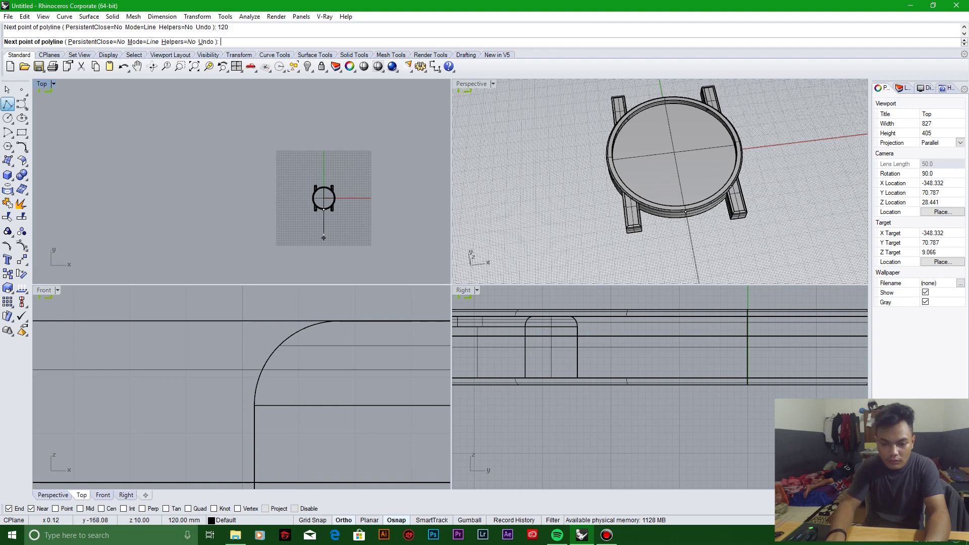
left_click(323, 237)
key("Return")
Step: Start a polyline on the front-left lug's inner side and run it horizontally about 30 mm to the centre line
scroll(323, 238, "up", 5)
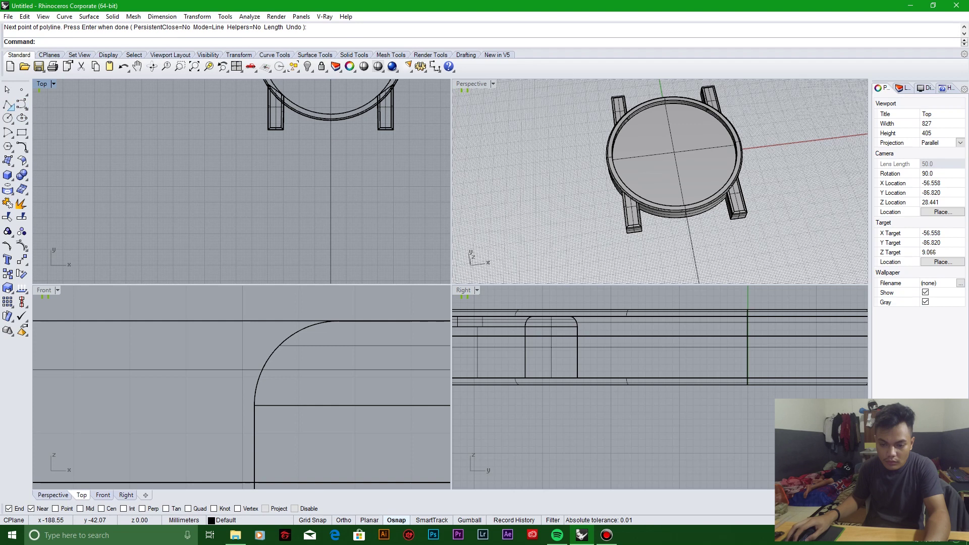
key("Return")
key("Return")
scroll(313, 148, "up", 5)
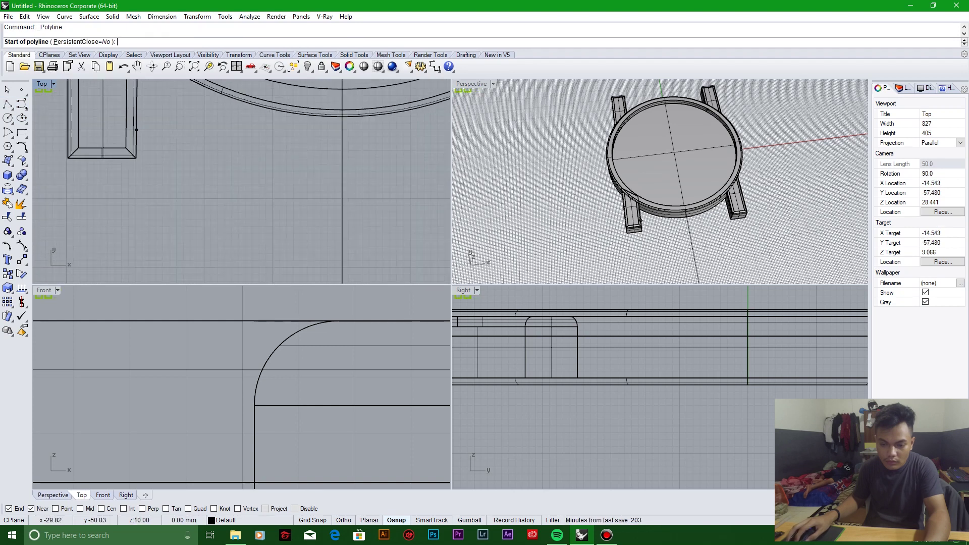
scroll(136, 130, "up", 3)
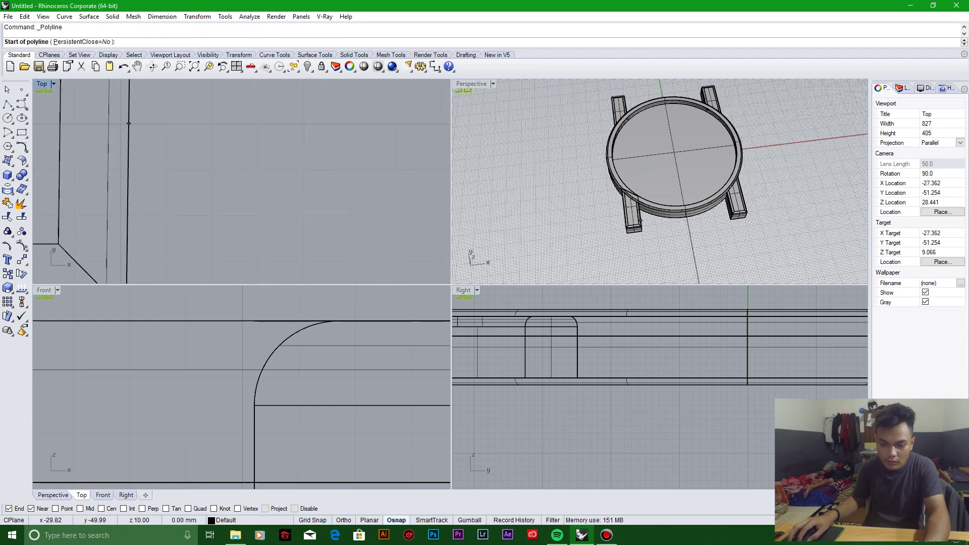
scroll(129, 125, "up", 3)
left_click(118, 126)
scroll(227, 151, "down", 5)
key("F8")
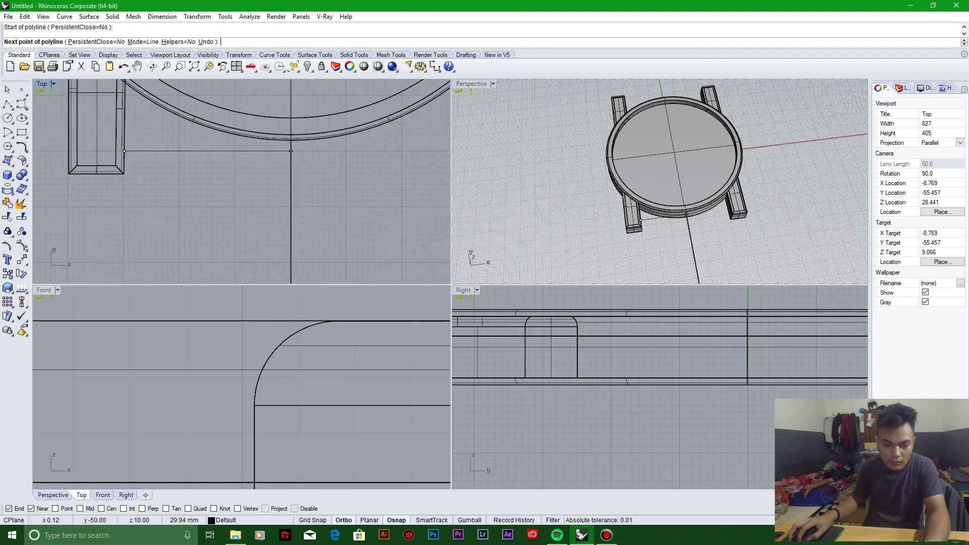
left_click(290, 151)
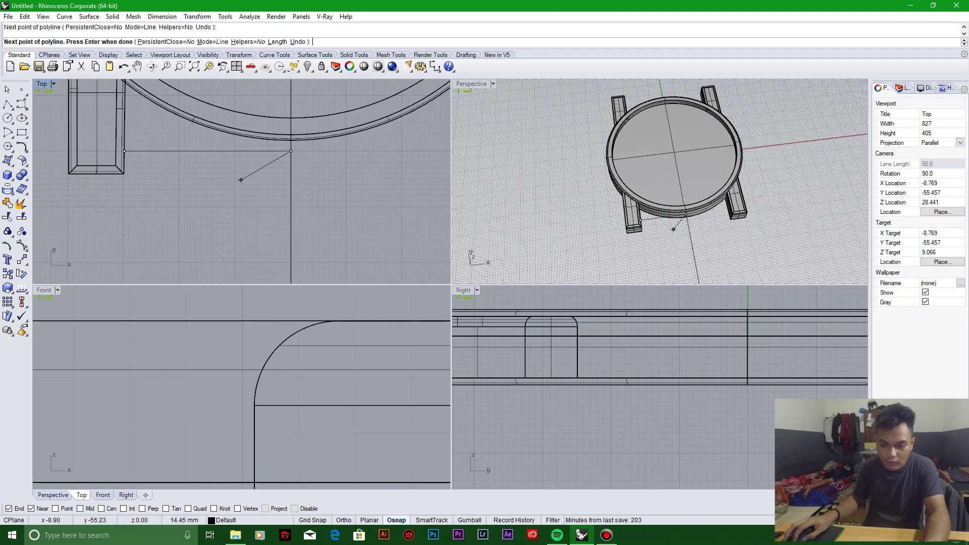
Step: Continue the polyline horizontally from the centre line to the front-right lug's inner side
scroll(273, 185, "down", 5)
right_click_drag(273, 184, 280, 50)
key("F8")
right_click_drag(336, 195, 334, 253)
key("F8")
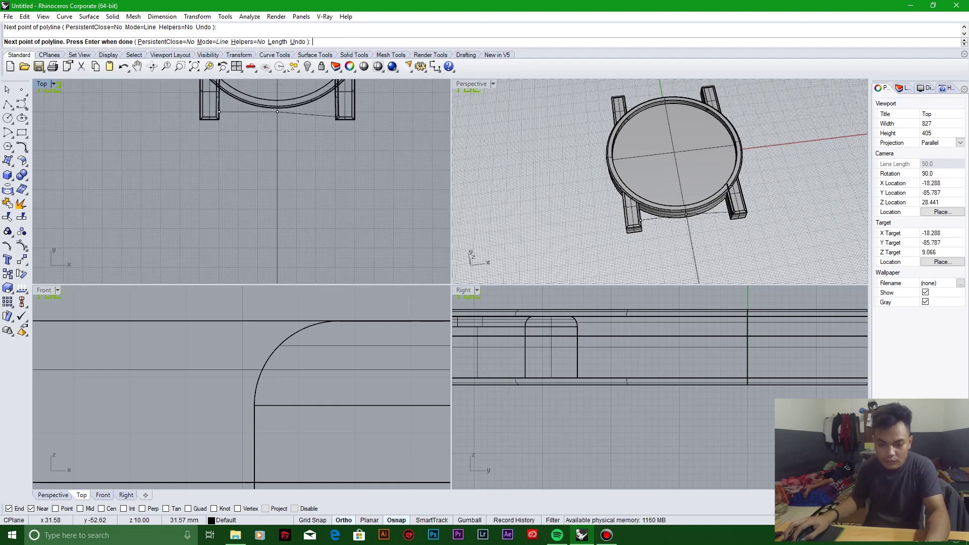
scroll(343, 122, "up", 3)
left_click(376, 122)
key("F8")
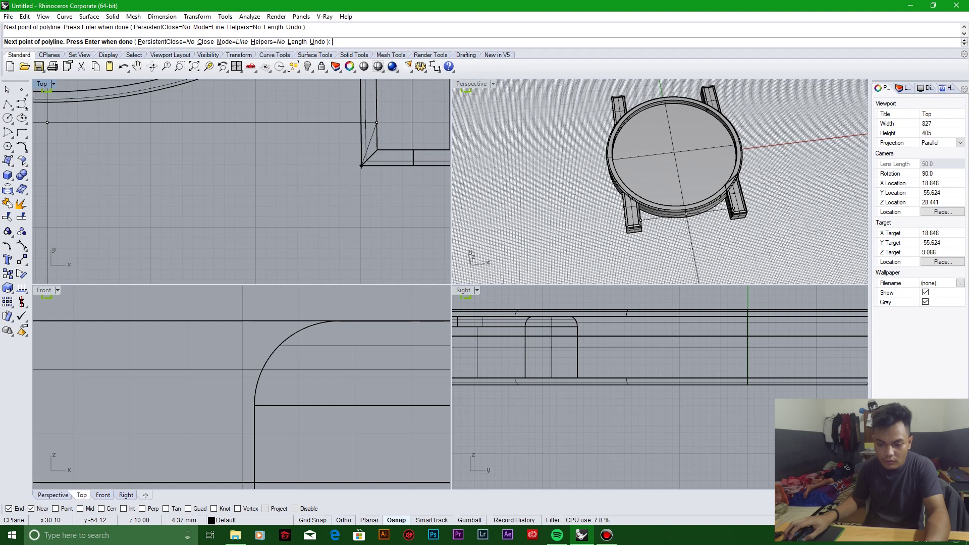
key("ctrl+z")
left_click(361, 122)
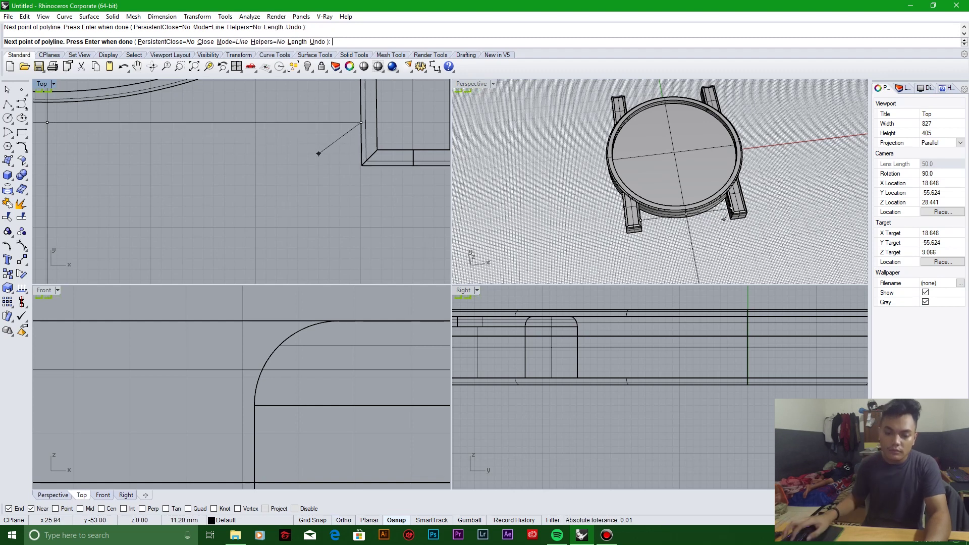
Step: Extend the polyline about 120 mm parallel to the centre line, away from the disc, and end it there
scroll(318, 153, "down", 5)
right_click_drag(346, 260, 336, 234)
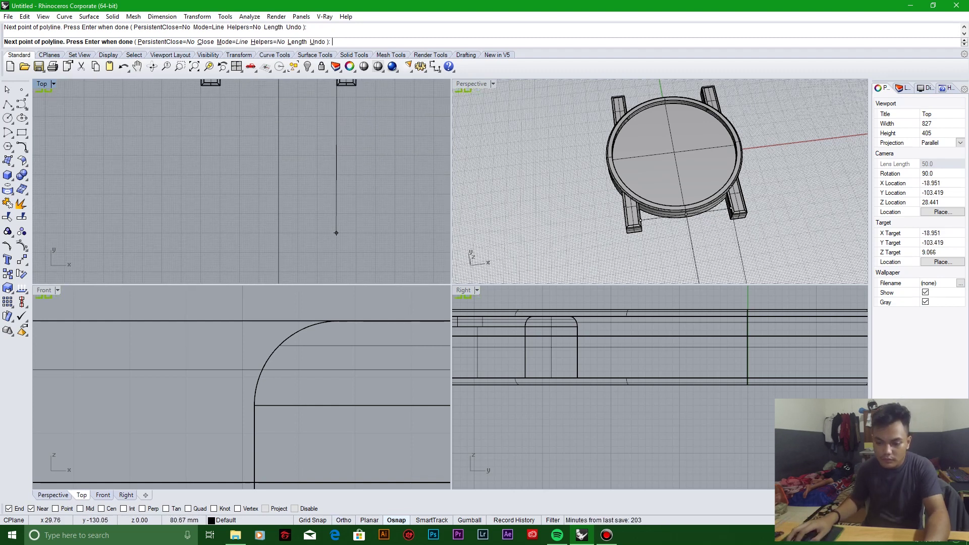
right_click_drag(336, 315, 345, 229)
key("F8")
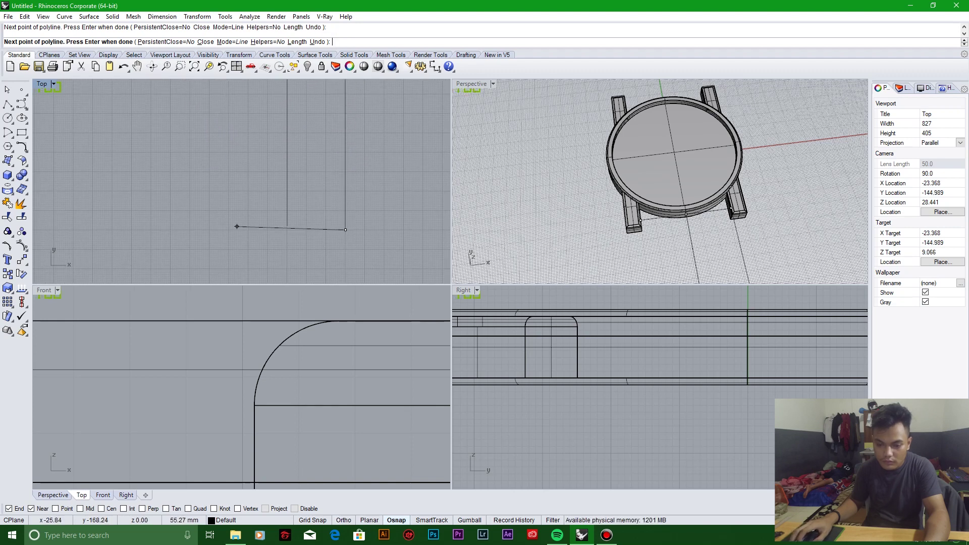
scroll(235, 226, "down", 5)
key("Return")
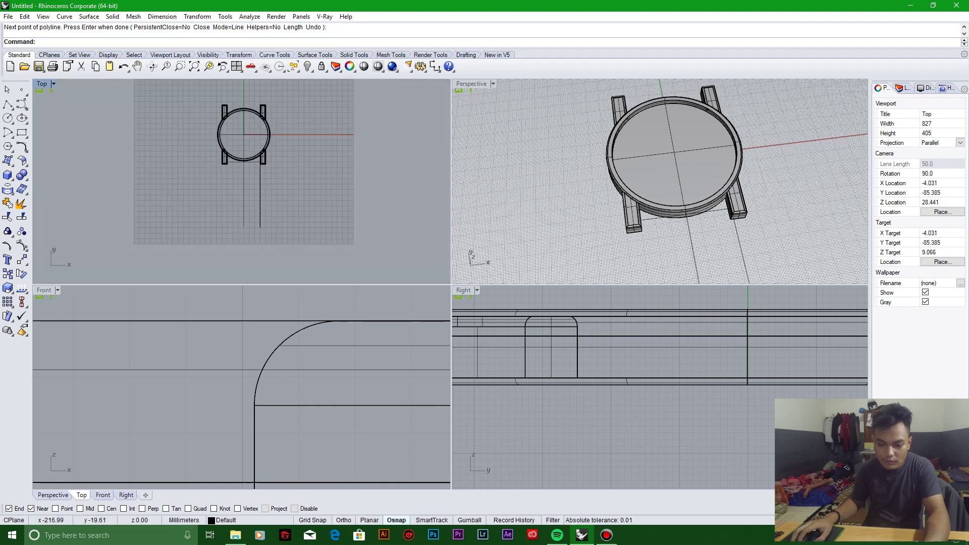
Step: Draw a 120 mm line from the crossbar's start on the front-left lug, parallel to the centre line and away from the disc
left_click(7, 104)
scroll(225, 159, "up", 6)
left_click(238, 167)
scroll(270, 210, "down", 6)
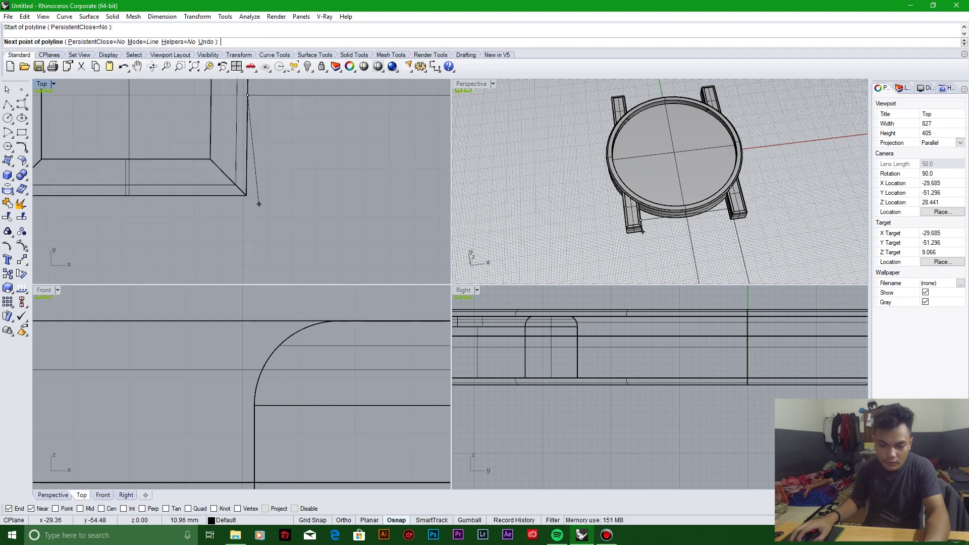
key("F8")
type("120")
key("Return")
key("Return")
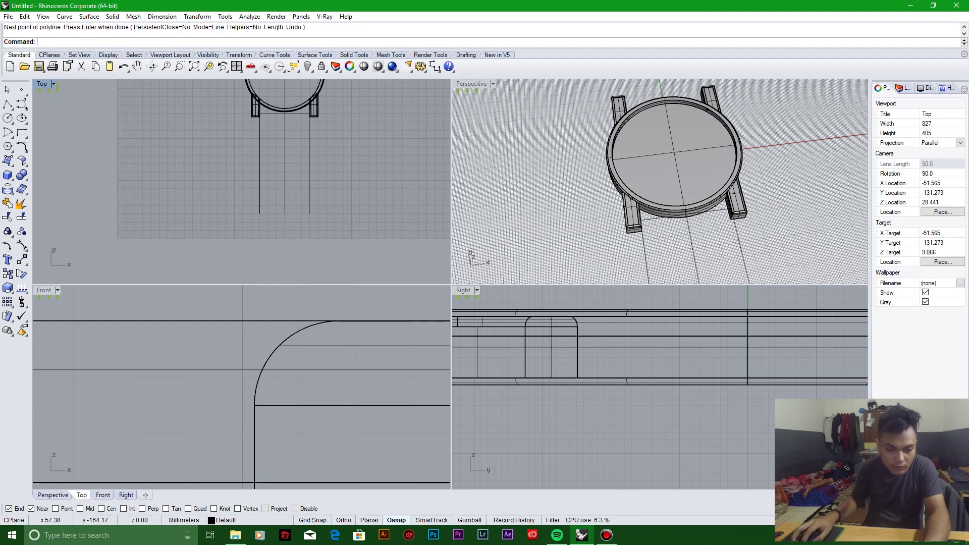
Step: Draw a short line extending the strap's centre line past the ends of the two side lines
scroll(285, 212, "up", 5)
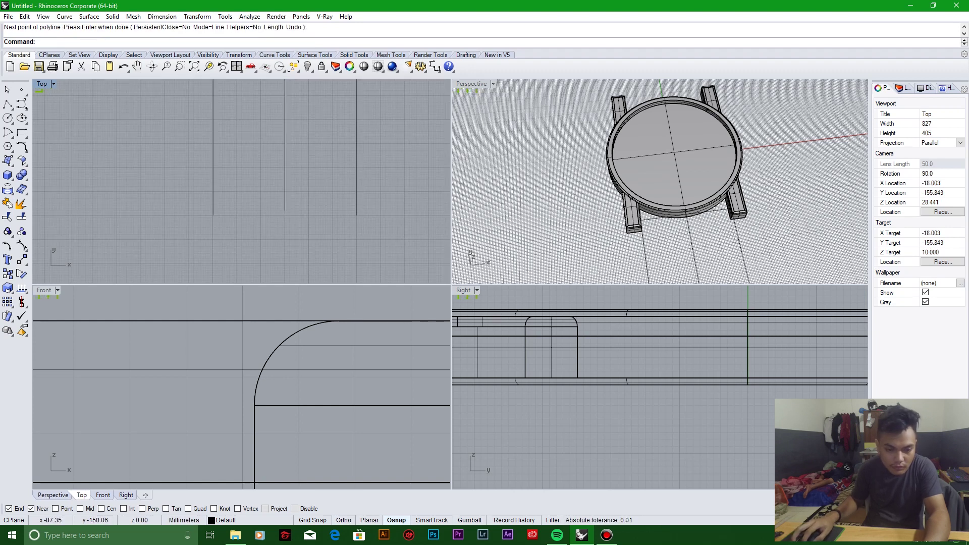
left_click(22, 118)
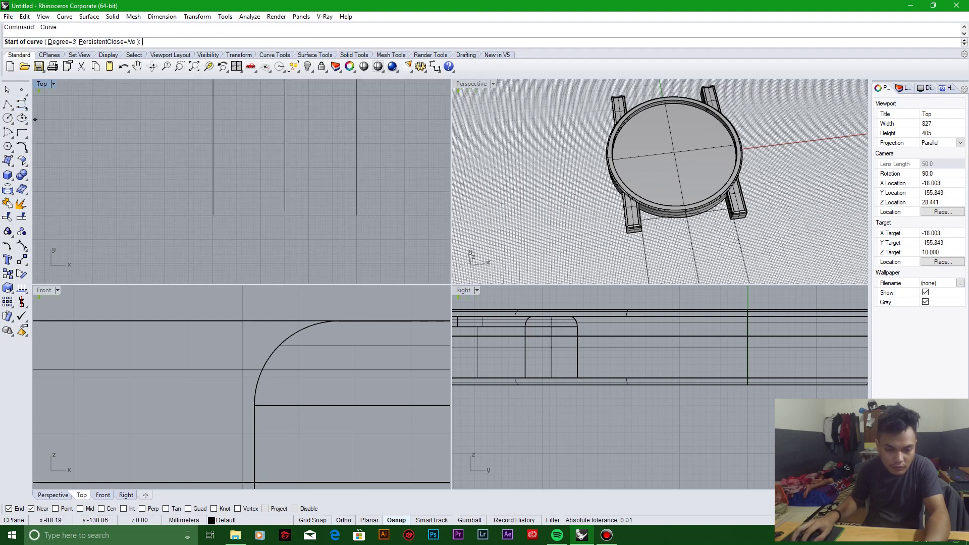
scroll(213, 215, "up", 4)
left_click(282, 203)
left_click(282, 242, "shift")
key("Return")
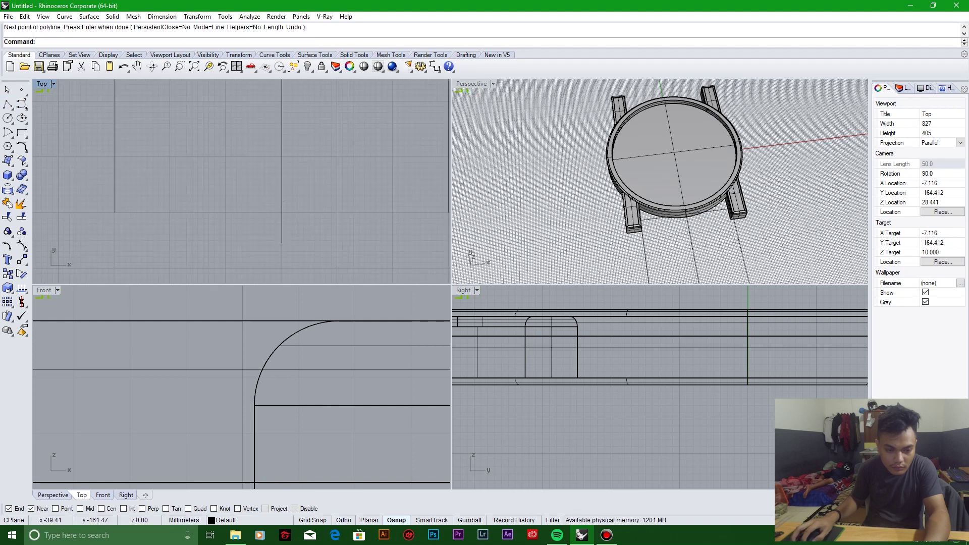
Step: Draw a curve from the centre line extension's end, bowing outward, to the strap's left side line
left_click(21, 104)
left_click(282, 242)
right_click_drag(169, 183, 180, 255)
left_click(182, 233)
right_click_drag(164, 148, 148, 161)
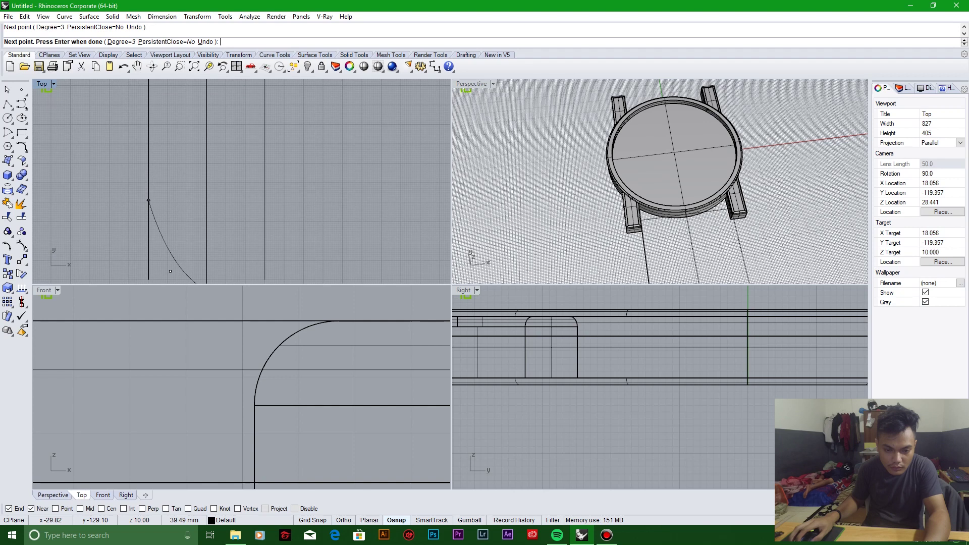
left_click(148, 166)
key("Return")
Step: Mirror the tip curve across the centre line and delete the straight side lines with their crossbar
scroll(243, 167, "down", 5)
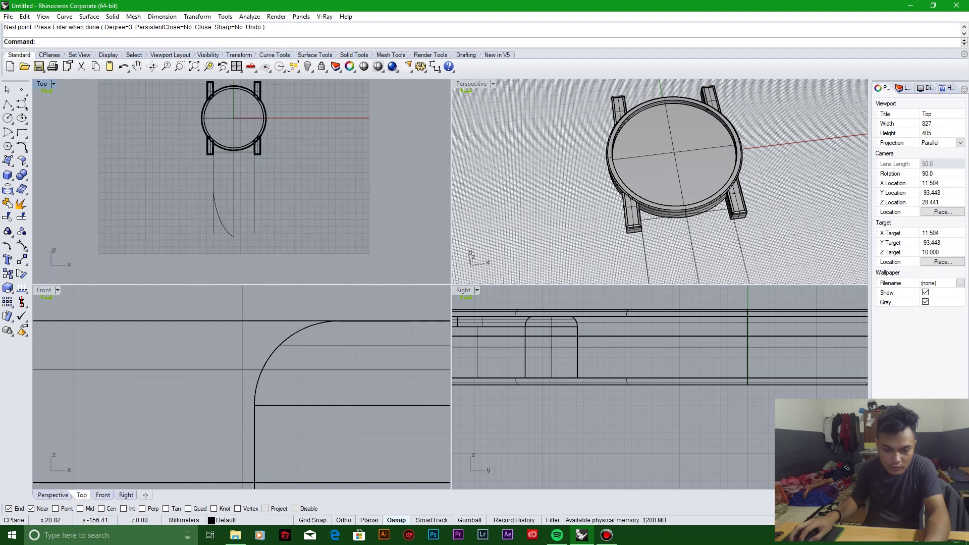
left_click(216, 201)
scroll(239, 198, "up", 5)
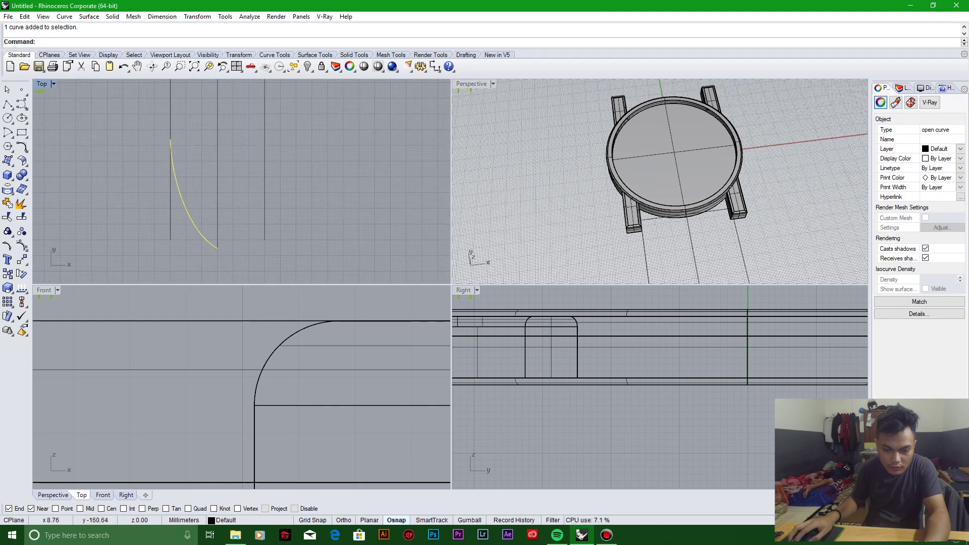
key("Return")
left_click(217, 248)
left_click(287, 178, "shift")
key("Return")
key("Escape")
left_click(264, 208)
key("Delete")
Step: Draw a polyline from the left tip curve's end to the front lugs, across between them, and back to the right tip curve's end
scroll(210, 219, "up", 2)
scroll(211, 220, "down", 4)
scroll(210, 219, "up", 3)
left_click(7, 103)
left_click(191, 223)
scroll(188, 152, "up", 10)
left_click(182, 148)
scroll(276, 164, "down", 8)
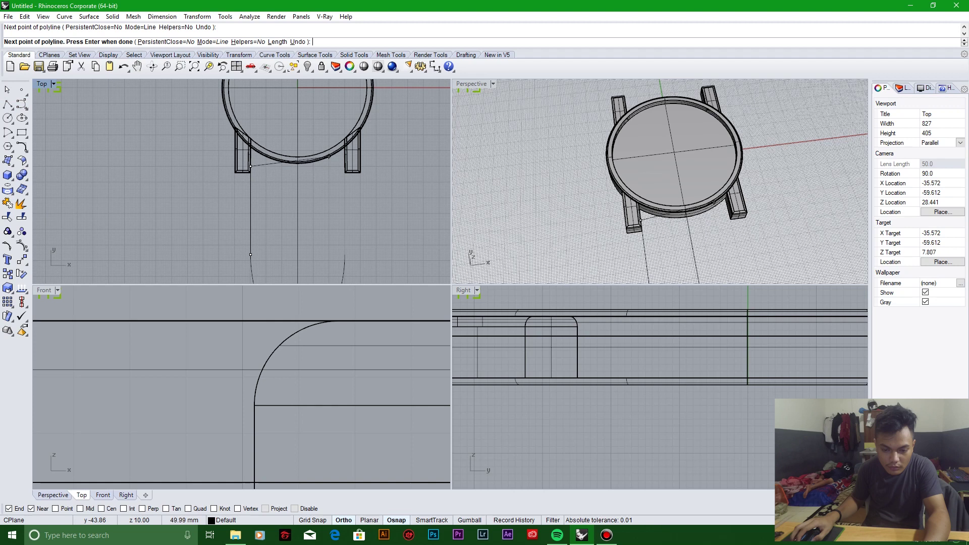
left_click(344, 166)
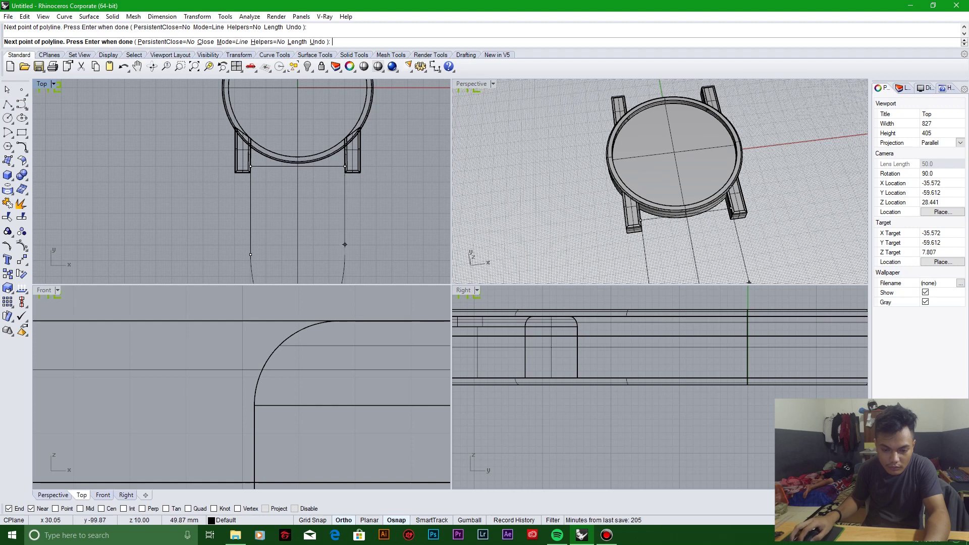
key("Return")
scroll(373, 209, "down", 5)
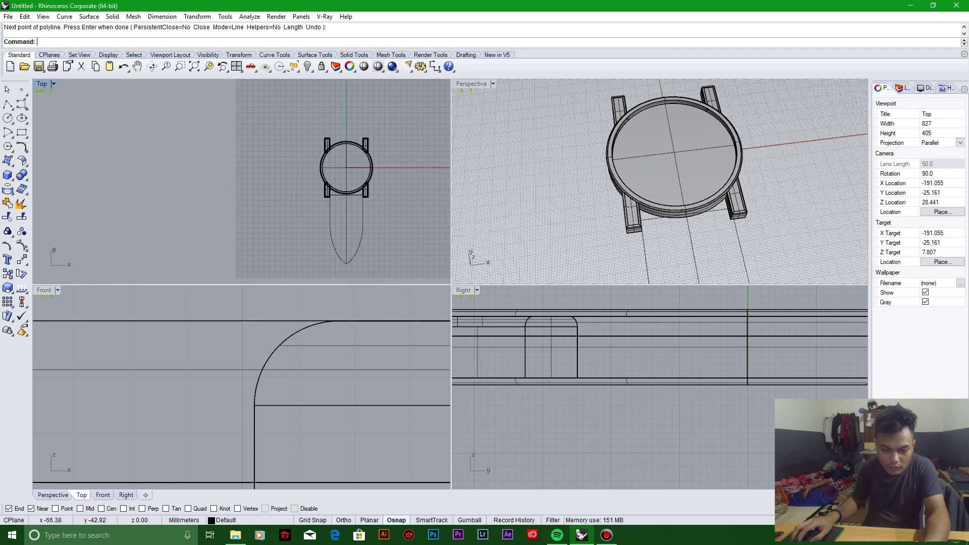
Step: Check the strap outline from the side and undo it back to the straight side lines and extended centre line
right_click_drag(656, 201, 637, 156)
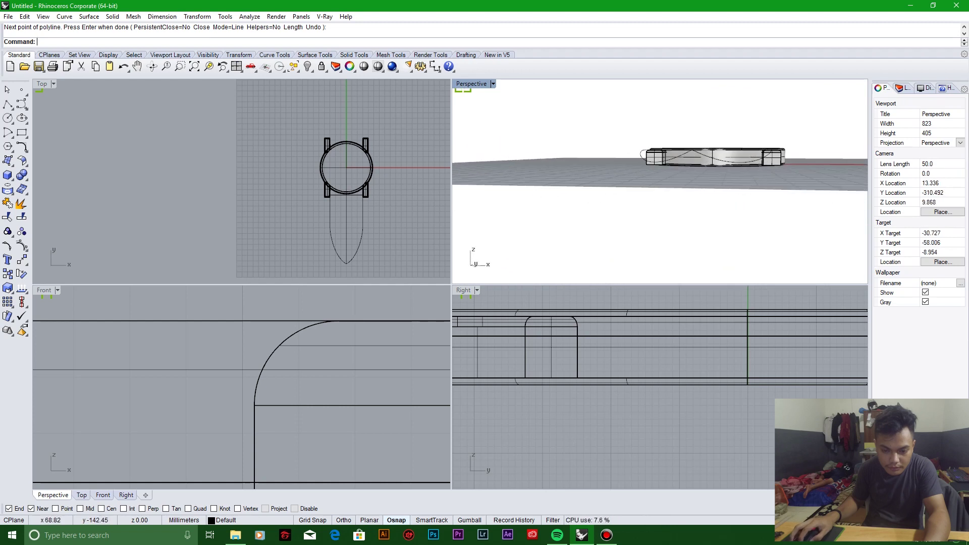
scroll(316, 344, "down", 5)
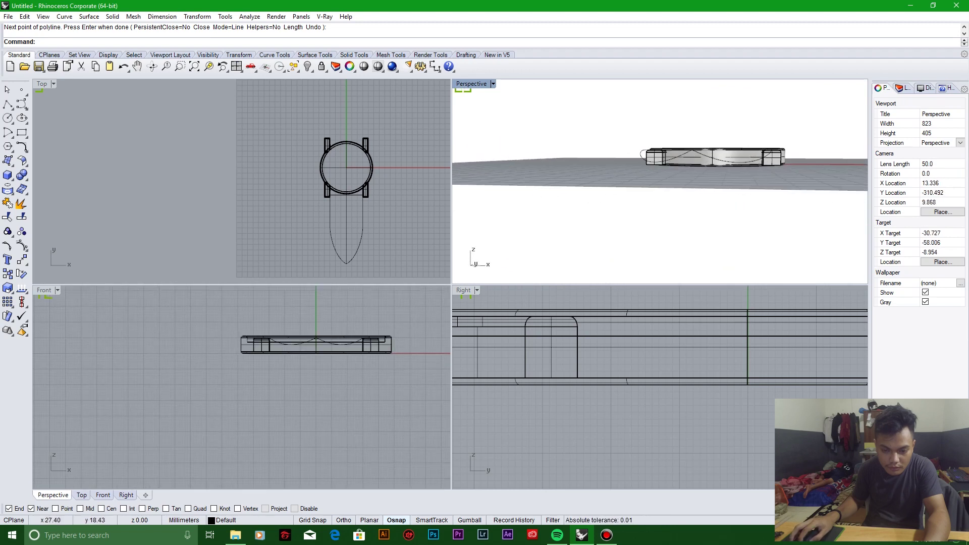
scroll(657, 338, "down", 2)
scroll(657, 339, "down", 3)
scroll(505, 363, "up", 2)
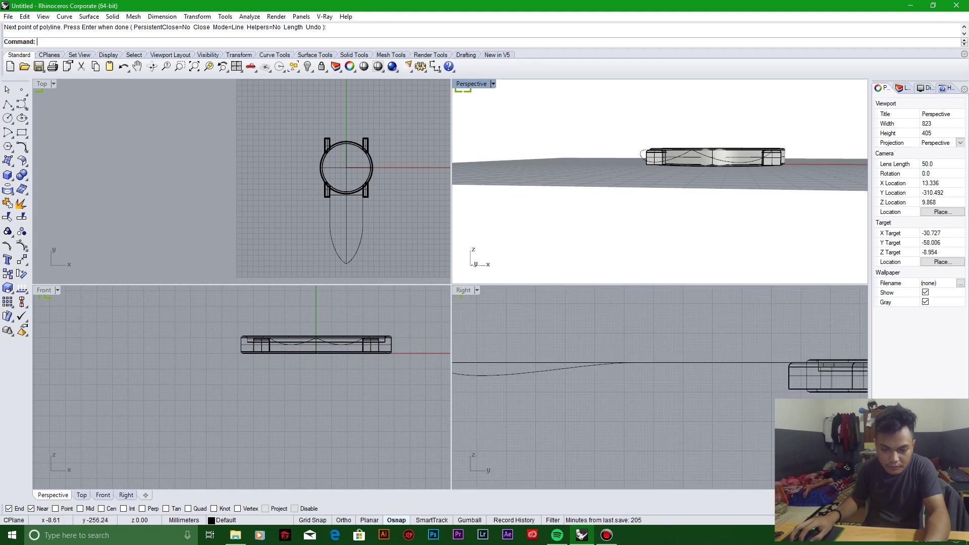
key("ctrl+z")
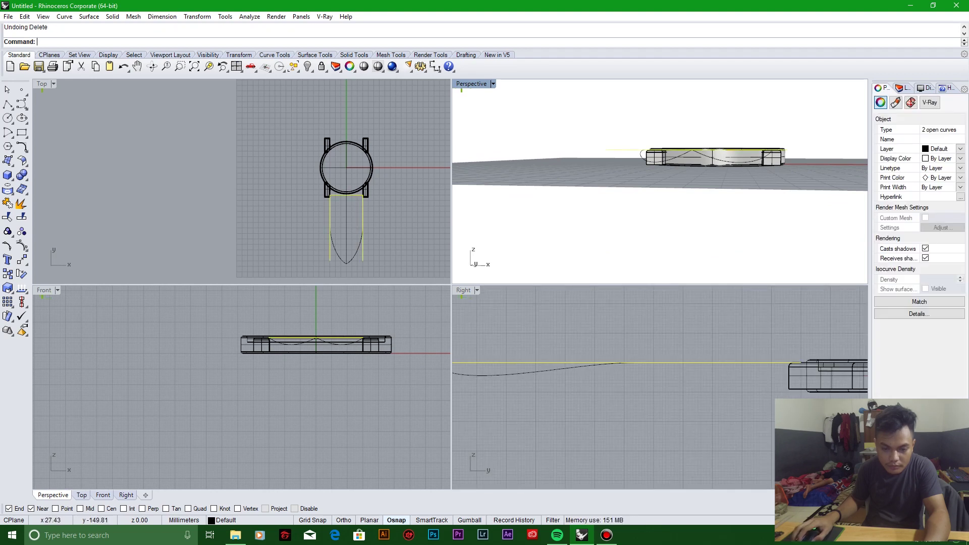
left_click(148, 132)
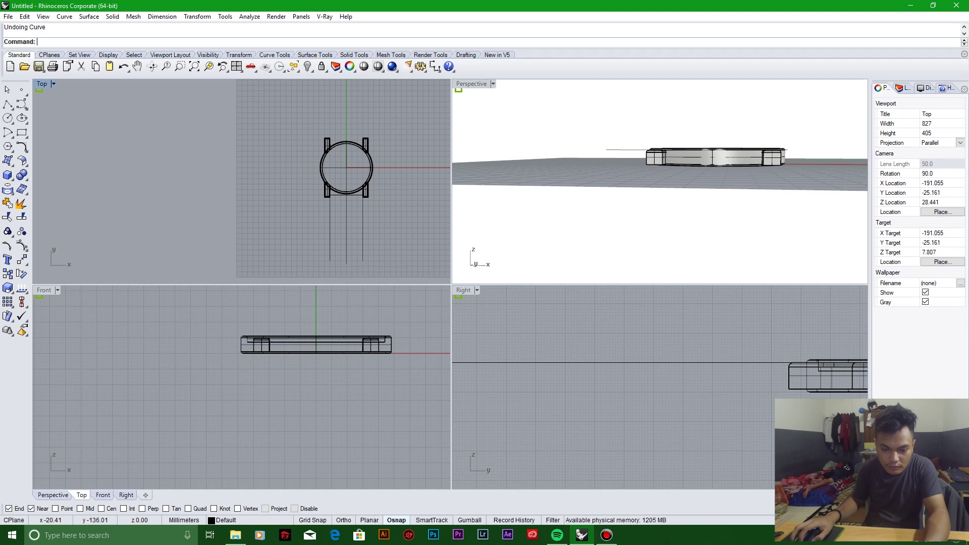
scroll(343, 257, "up", 4)
left_click(355, 274)
scroll(315, 234, "up", 3)
left_click(330, 239)
left_click(308, 203)
left_click(307, 149)
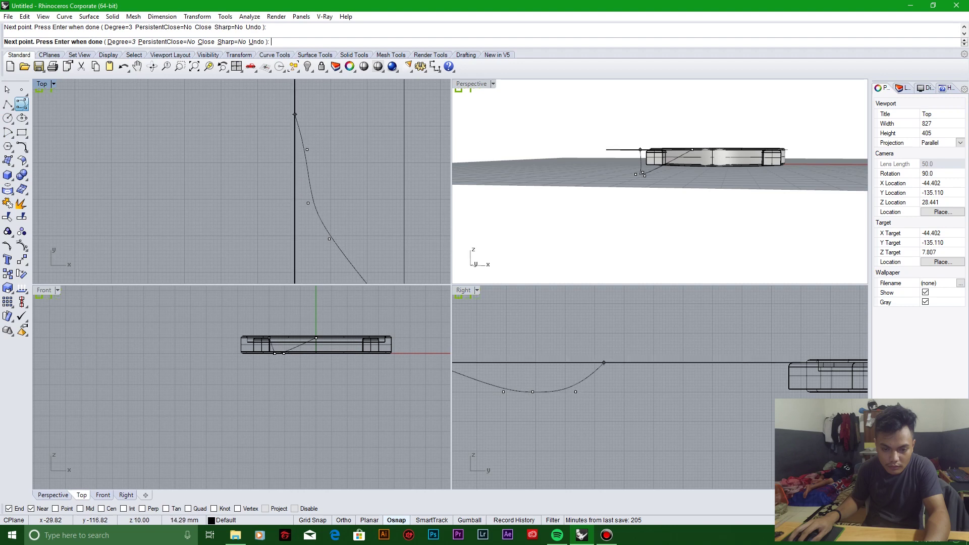
scroll(276, 273, "down", 2)
key("ctrl+z")
key("ctrl+z")
key("ctrl+z")
scroll(320, 213, "down", 3)
left_click(340, 245)
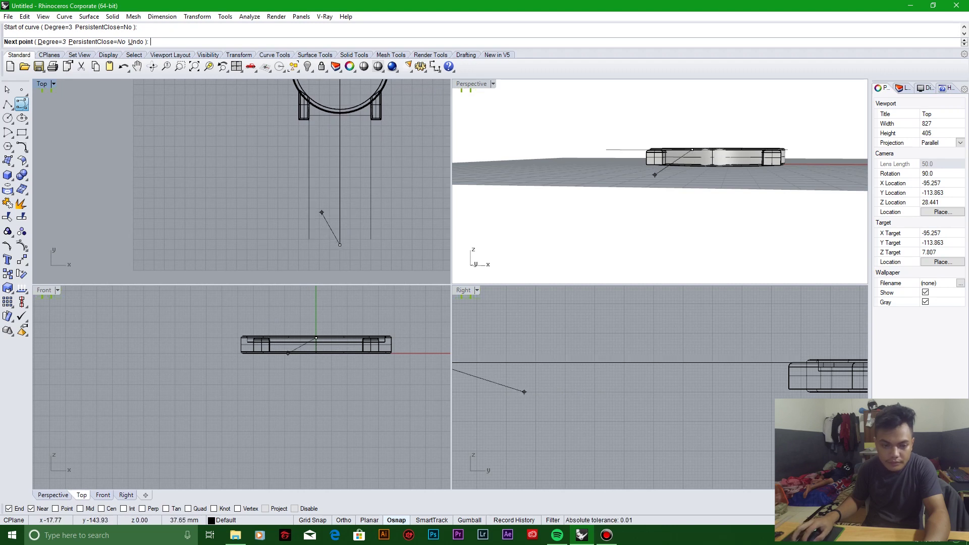
scroll(309, 227, "up", 5)
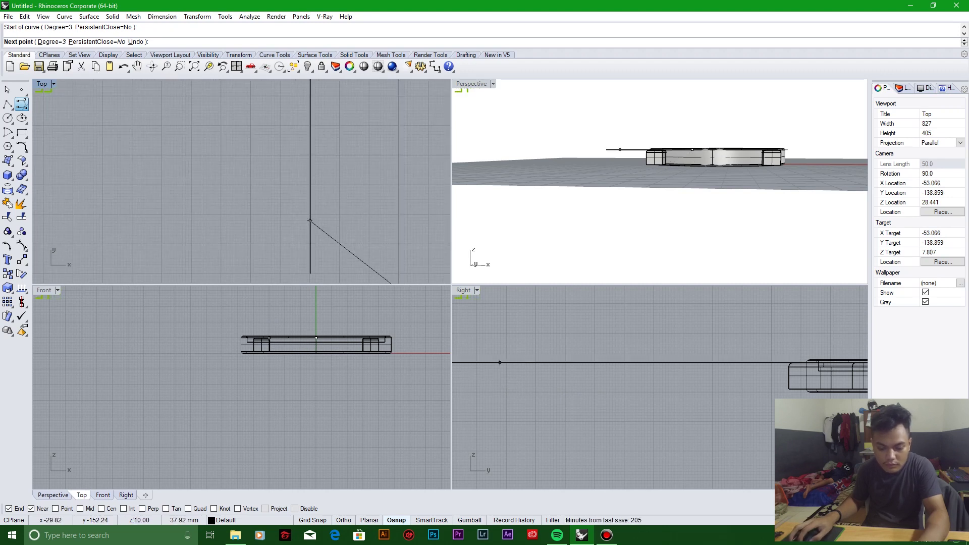
key("Escape")
Step: Draw a guide line from the crossbar, one third of the way from the left side line to the centre line, parallel to both
right_click_drag(310, 227, 426, 393)
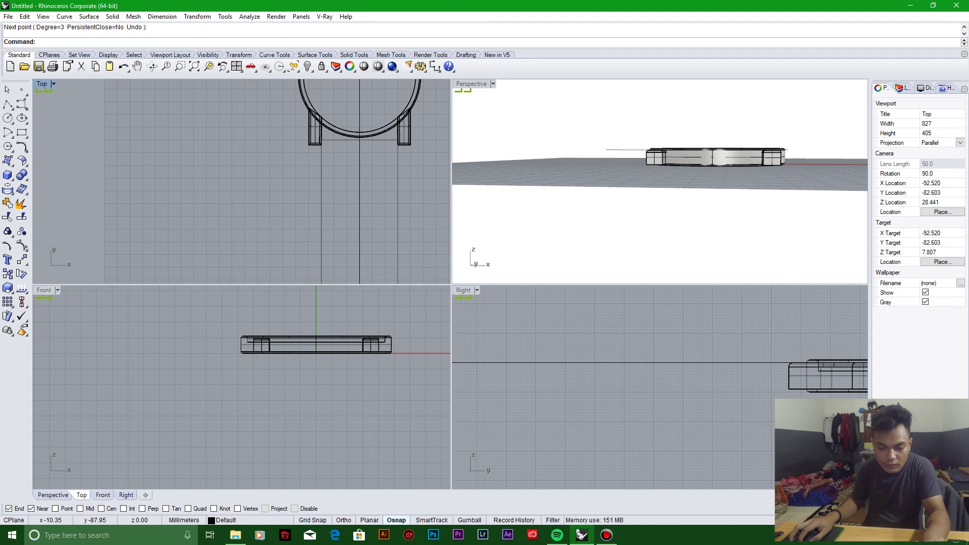
left_click(8, 104)
scroll(348, 139, "up", 5)
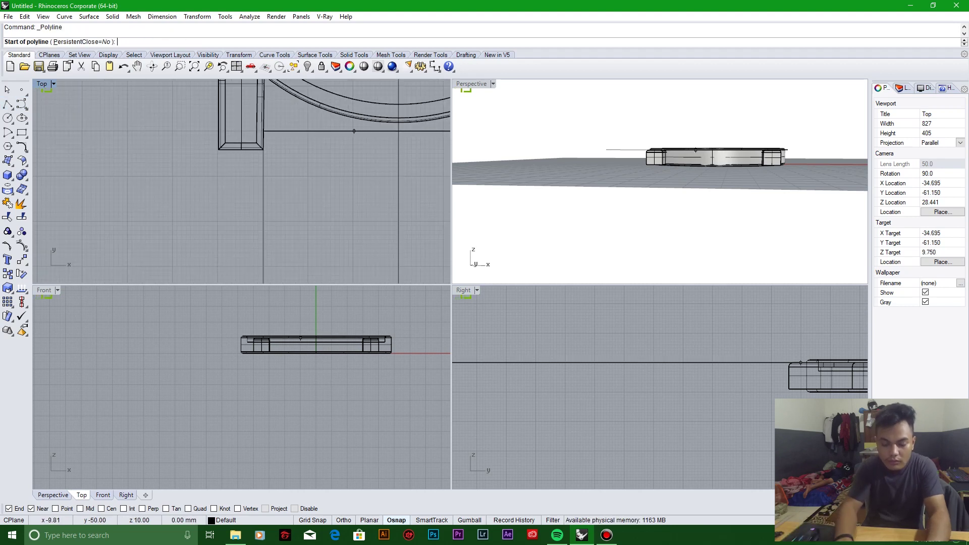
left_click(308, 132)
scroll(302, 216, "down", 5)
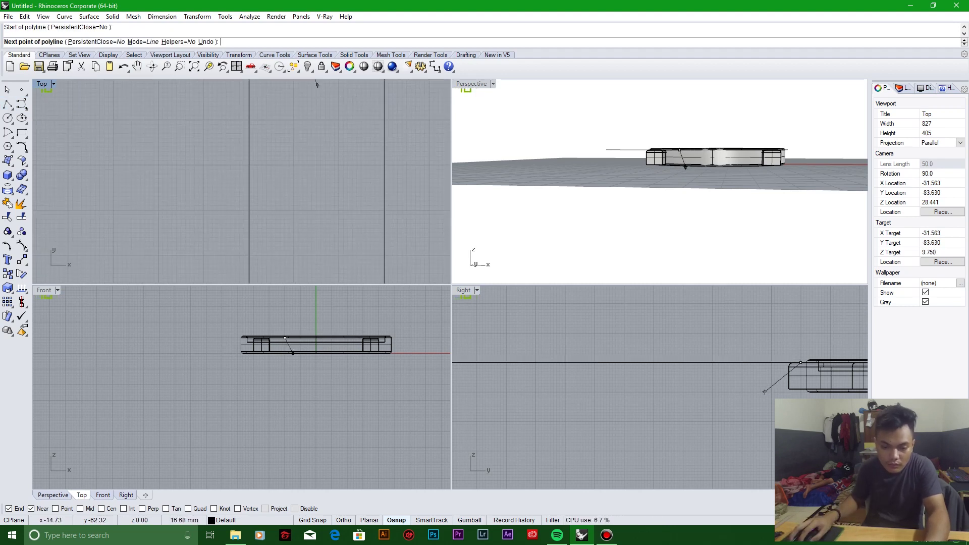
scroll(305, 238, "up", 5)
scroll(303, 181, "up", 1)
left_click(289, 185, "shift")
key("Return")
Step: Draw a matching guide line from the crossbar between the centre line and the right side line, parallel to them
key("Return")
key("Right")
key("Up")
key("Up")
left_click(300, 100)
key("Down")
key("Down")
key("Left")
left_click(315, 196)
key("Return")
Step: Draw a curve from the centre line extension's end, with control points on the left guide line and left side line, ending on the side line
left_click(22, 104)
left_click(256, 215)
left_click(197, 166)
right_click_drag(182, 134, 190, 217)
left_click(175, 191)
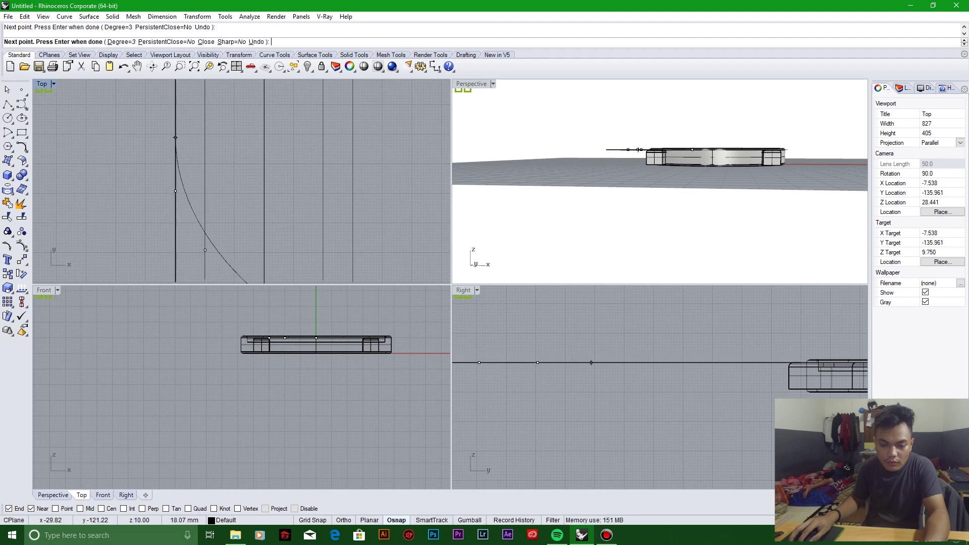
left_click(175, 134)
key("Return")
Step: Mirror the tip curve across the strap's centre line to form a symmetrical pointed end
left_click(200, 232)
scroll(275, 213, "down", 5)
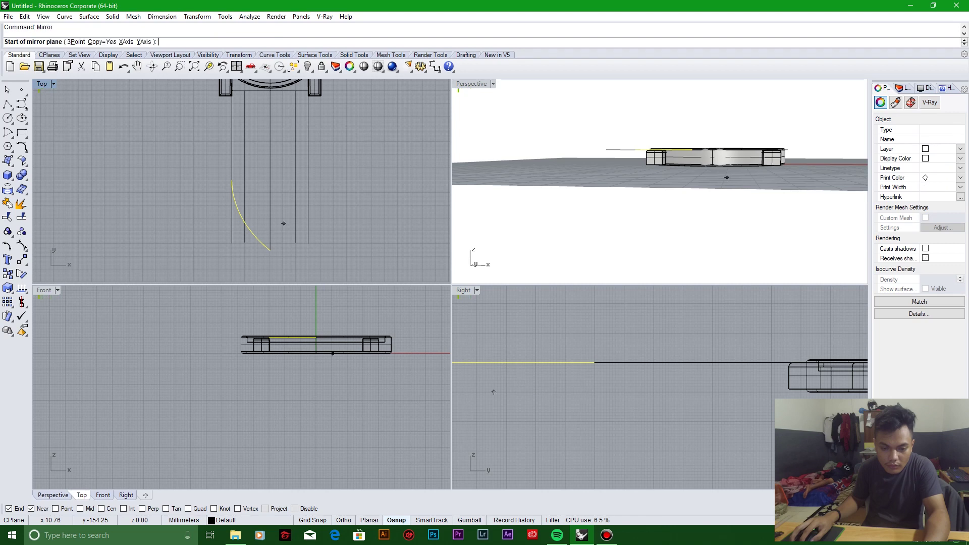
left_click(270, 250)
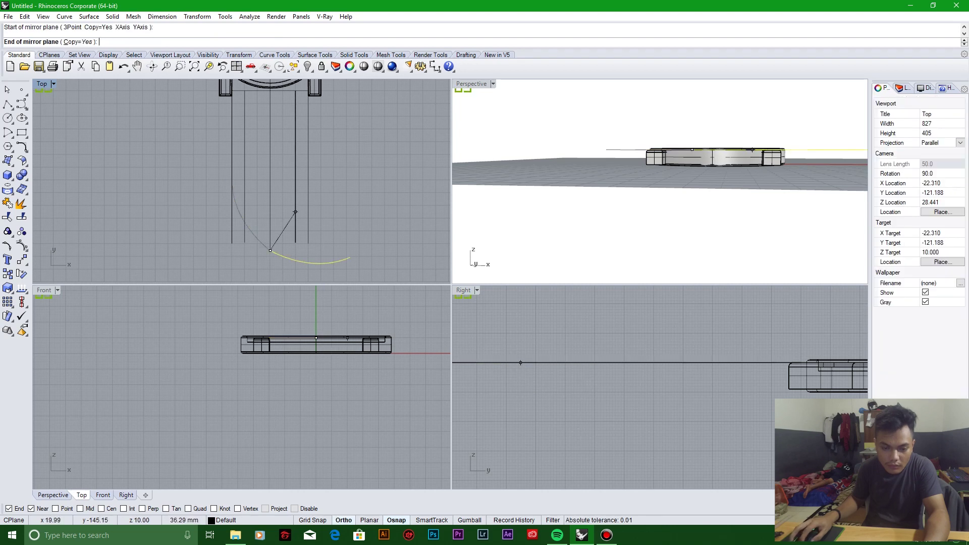
left_click(270, 202)
Step: Delete the two inner guide lines and the straight side lines with their crossbar, keeping the centre line
left_click(296, 236)
key("Delete")
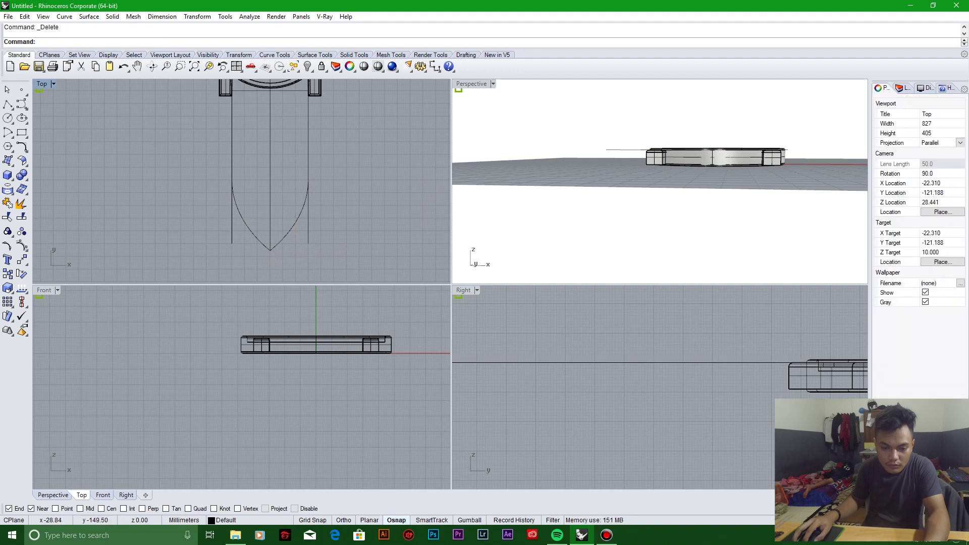
key("Delete")
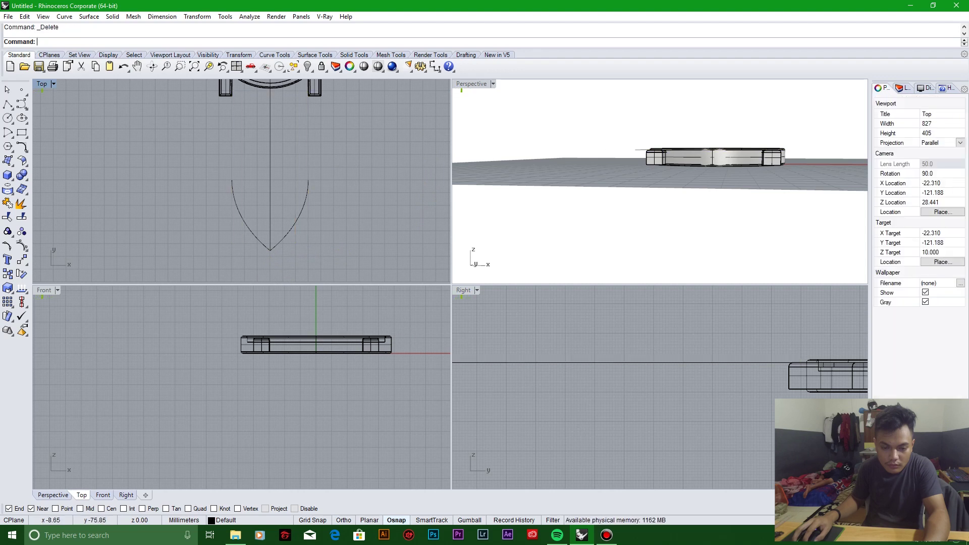
Step: Draw a polyline from the left tip curve's end to the front-left lug, across to the front-right lug, and back to the right curve's end
right_click_drag(268, 177, 265, 206)
left_click(7, 104)
left_click(229, 222)
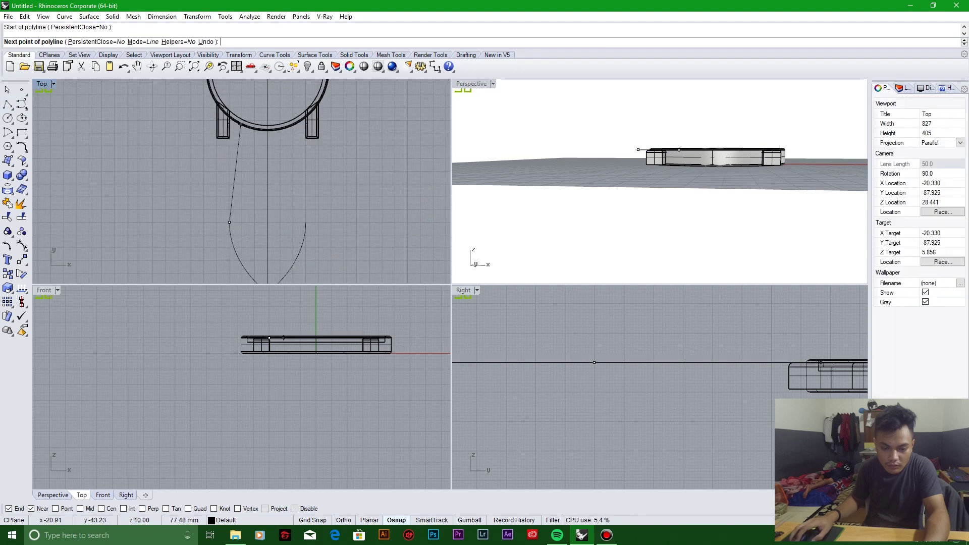
scroll(222, 136, "up", 4)
left_click(213, 139)
right_click_drag(234, 162, 353, 149)
left_click(352, 149)
scroll(353, 149, "down", 8)
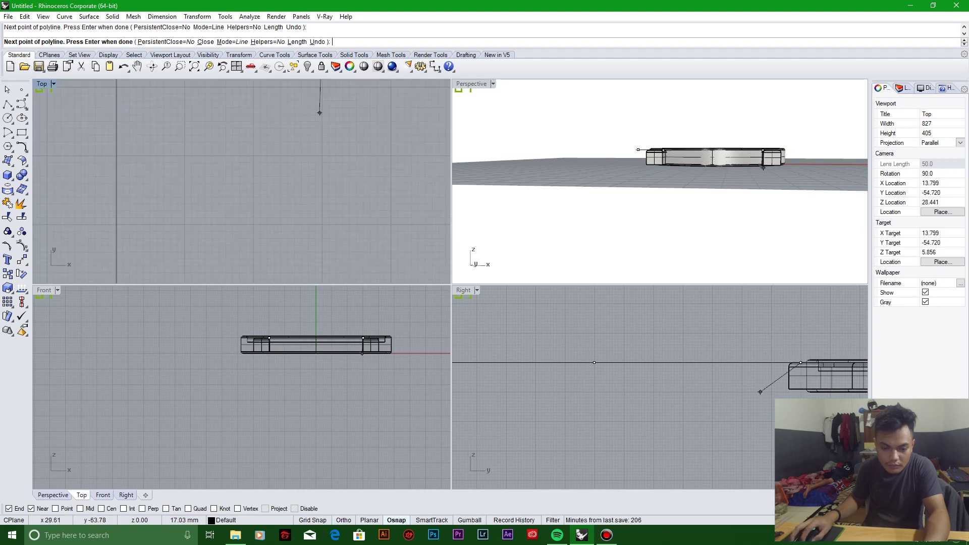
right_click_drag(320, 231, 280, 141)
left_click(312, 193)
key("Return")
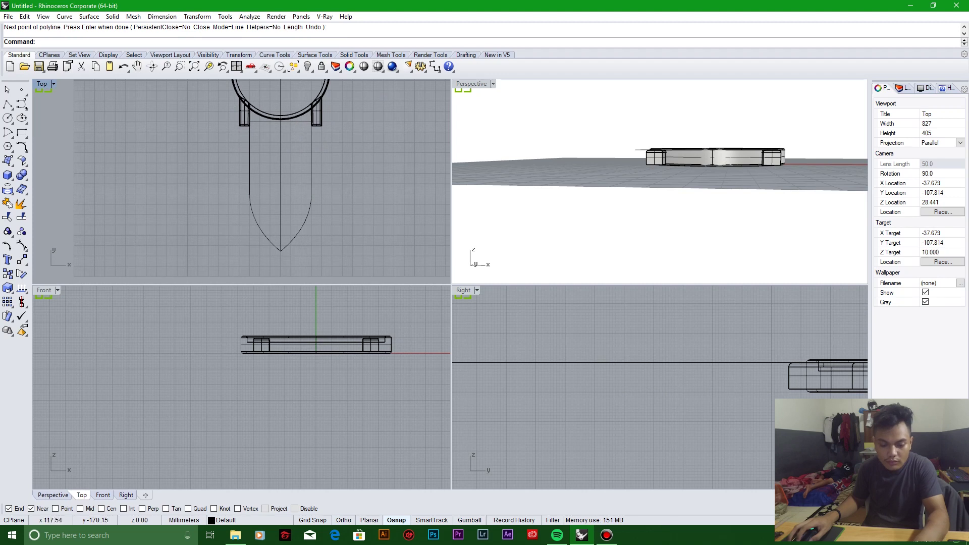
Step: Join the side polyline and the two tip curves into one closed strap outline
scroll(290, 182, "down", 3)
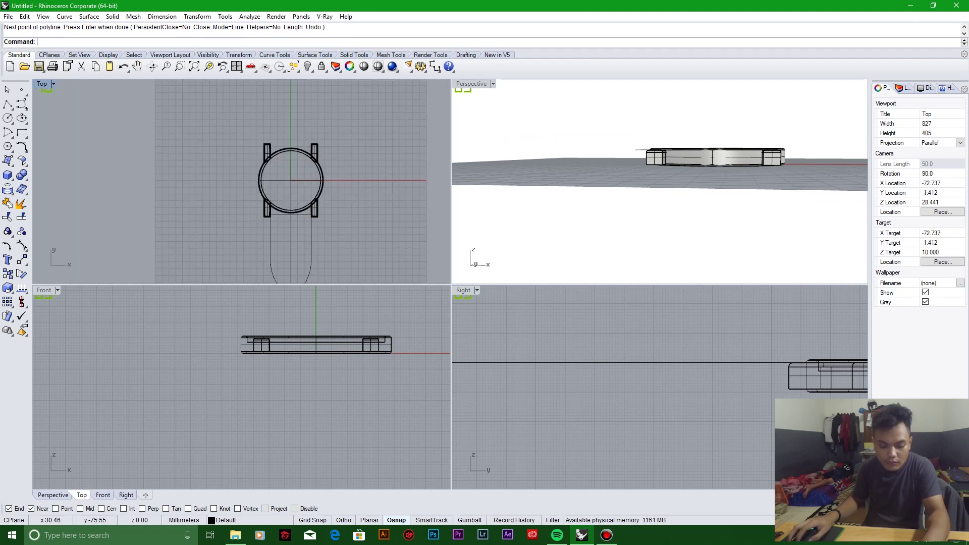
left_click(271, 237)
scroll(291, 182, "down", 3)
left_click(297, 218, "shift")
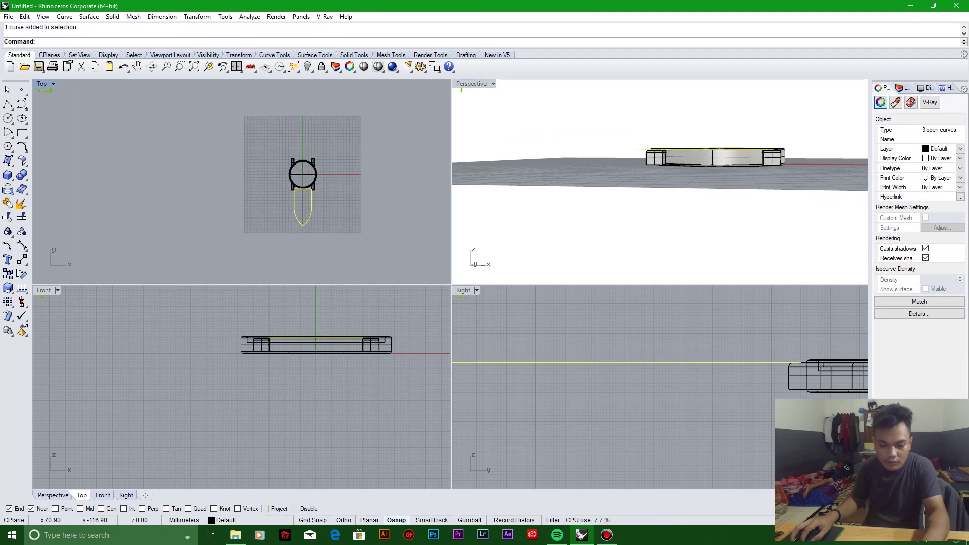
key("Return")
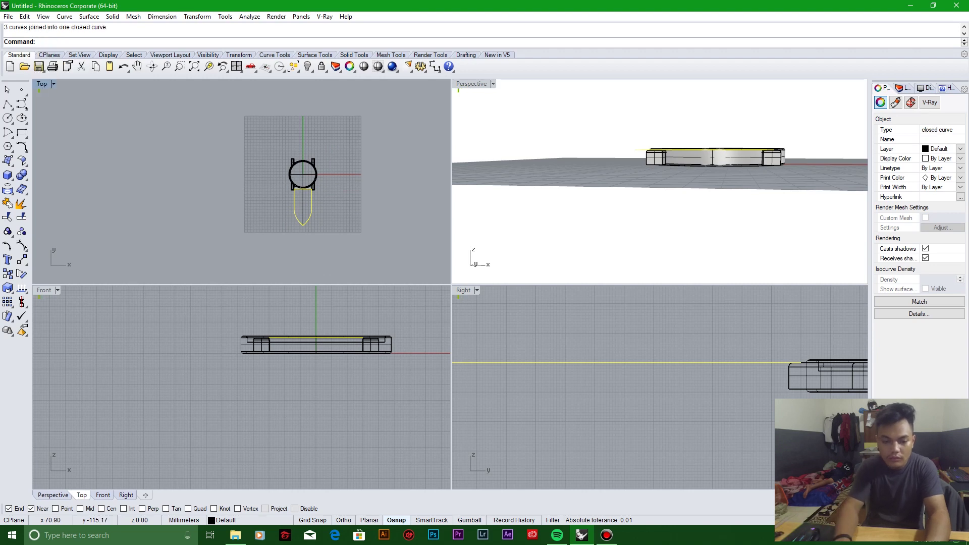
key("Escape")
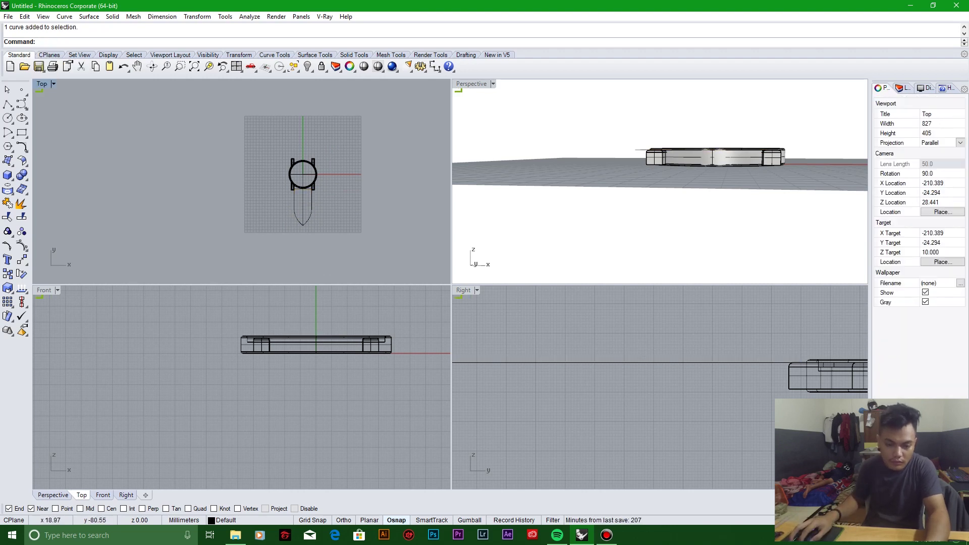
Step: Lower the closed strap outline so it lines up with the lower end of the front lug's rounded top edge in the side view
left_click(295, 202)
left_click(656, 227)
scroll(656, 176, "up", 5)
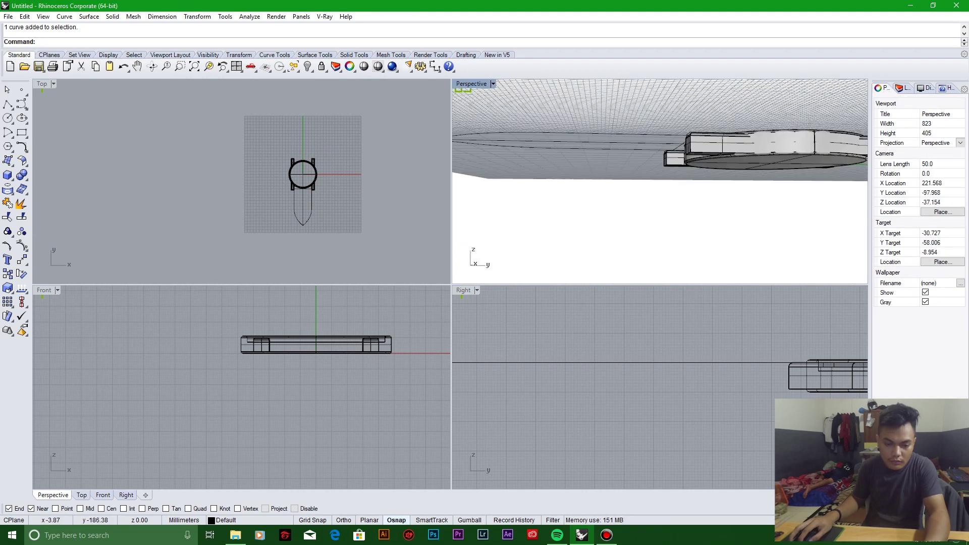
right_click_drag(657, 177, 641, 202)
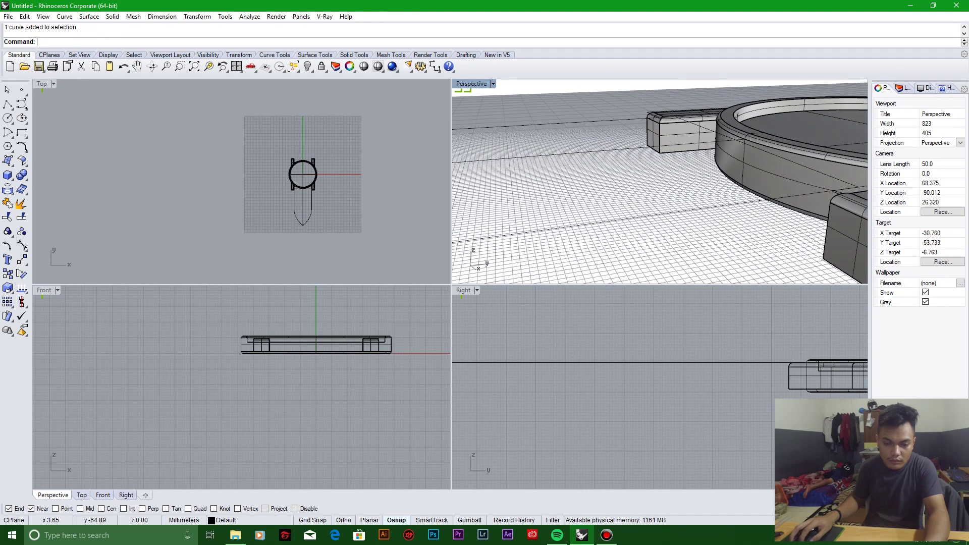
left_click(294, 207)
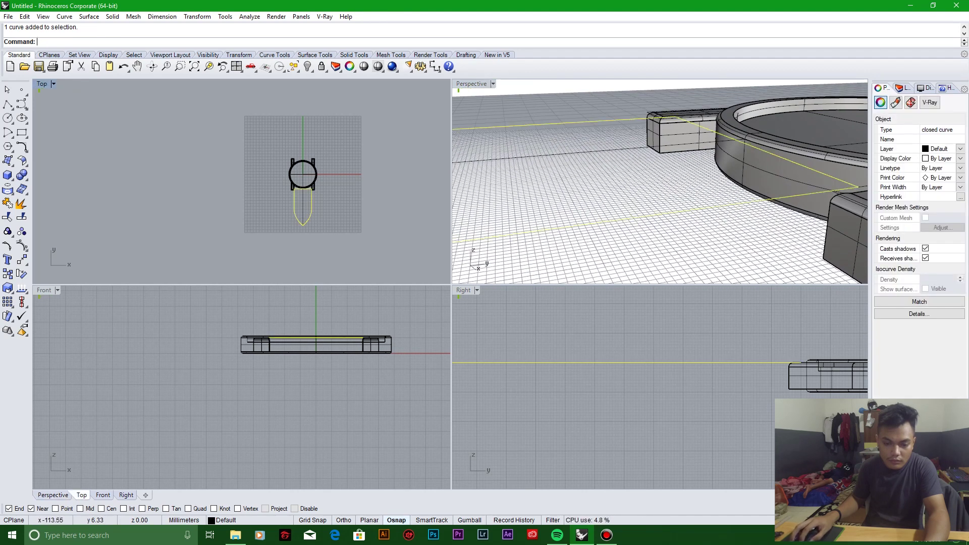
scroll(833, 363, "up", 6)
left_click_drag(572, 355, 575, 424, "shift")
key("ctrl+z")
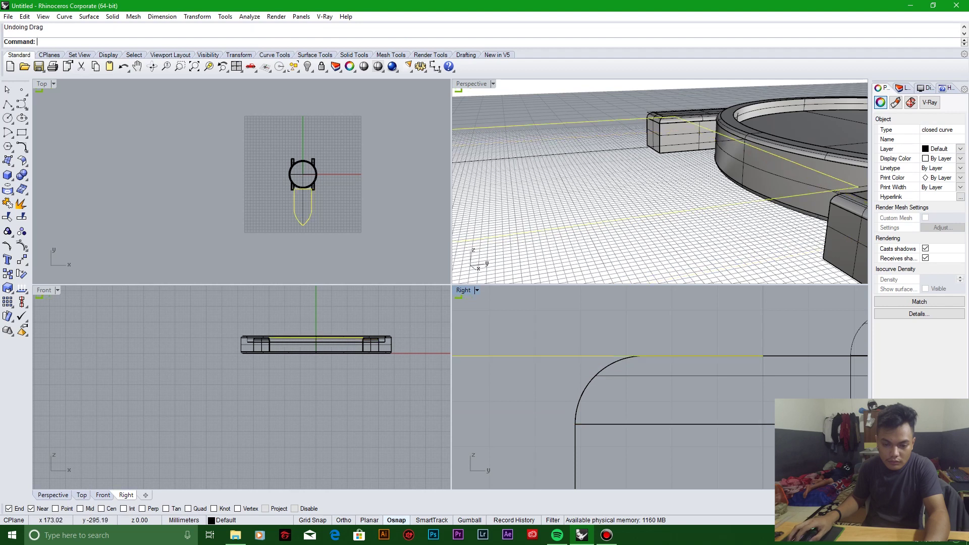
left_click_drag(606, 356, 555, 438)
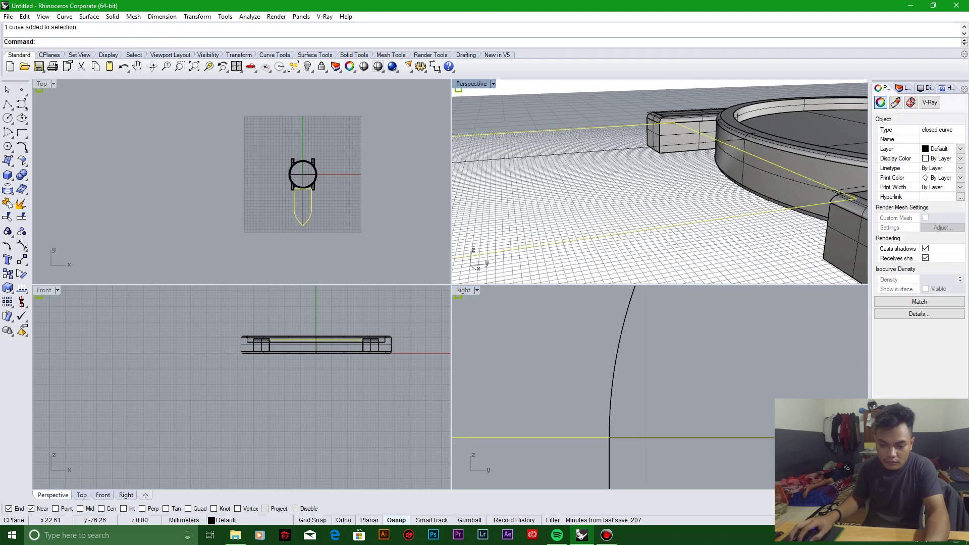
Step: Extrude the closed strap outline downward to the lug's underside as a solid about 7.5 mm thick
scroll(646, 261, "up", 8)
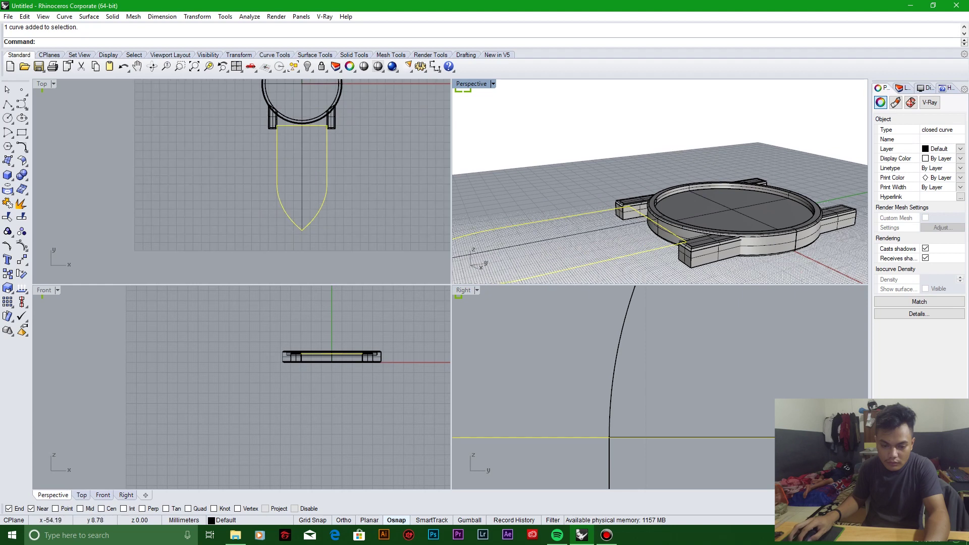
scroll(660, 387, "down", 3)
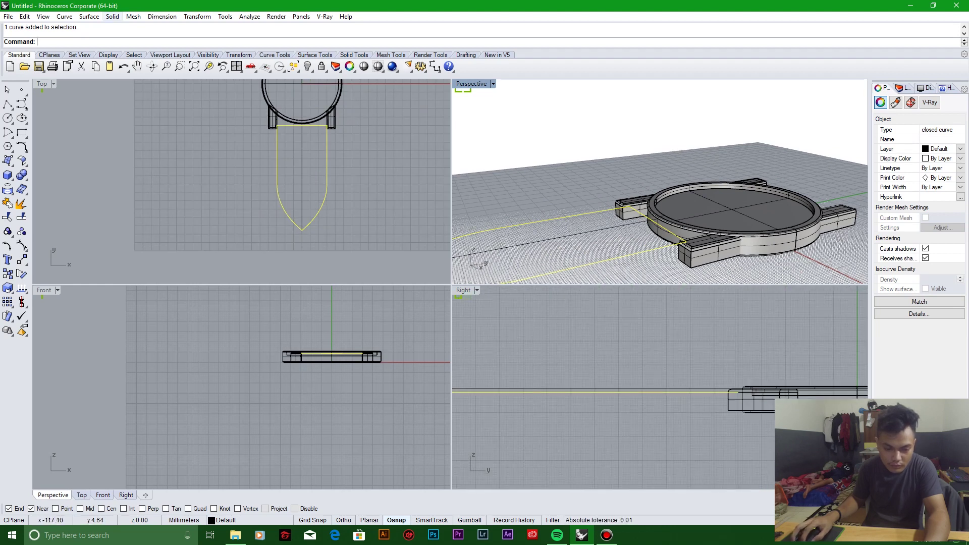
left_click(112, 16)
mouse_move(152, 190)
left_click(252, 190)
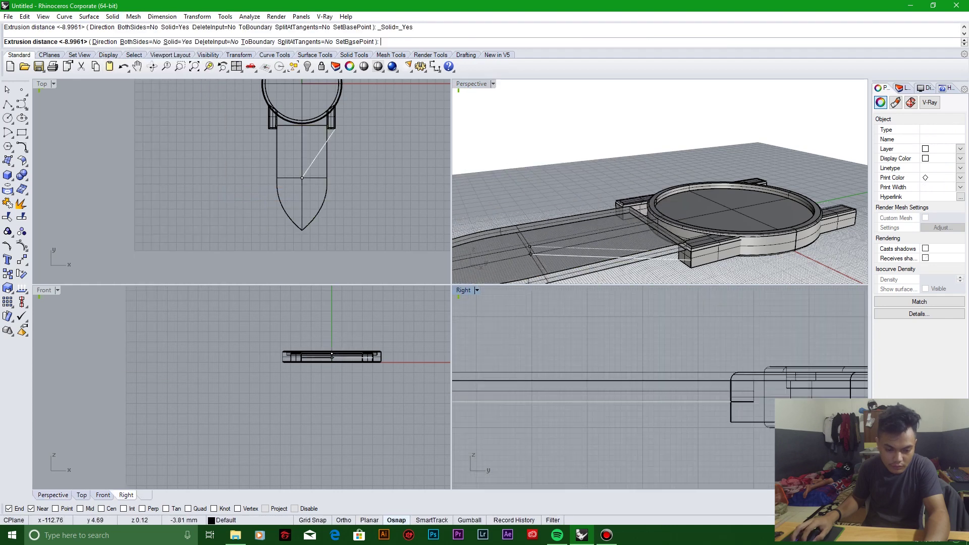
scroll(660, 387, "up", 5)
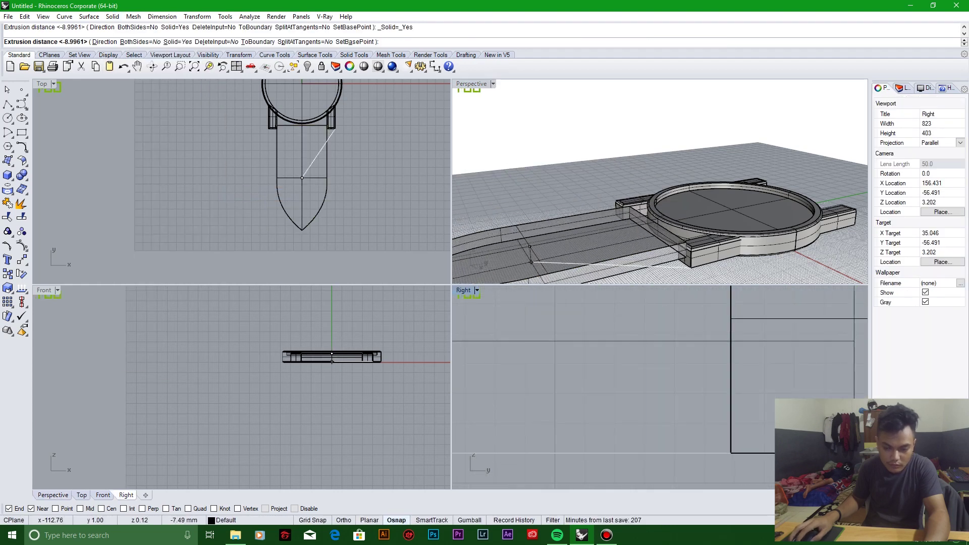
key("Return")
key("Return")
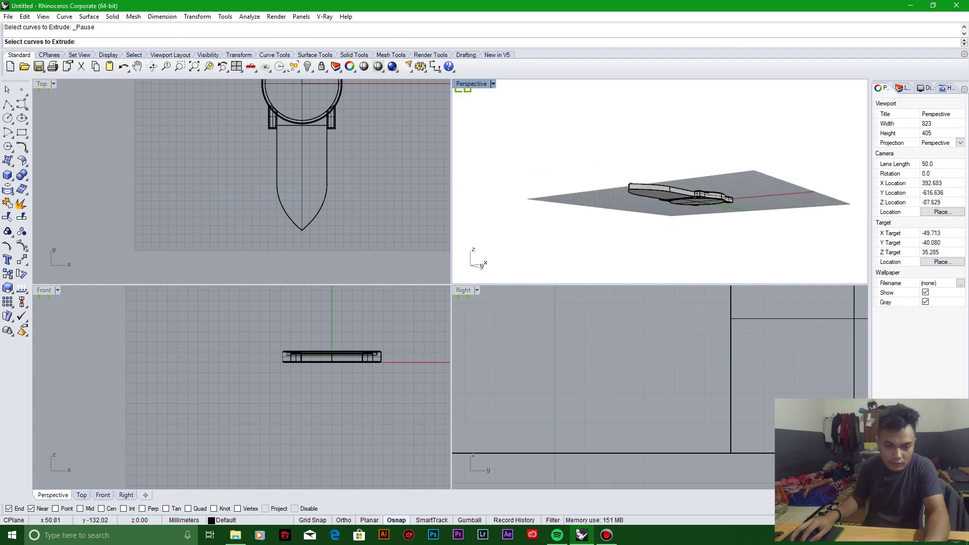
Step: Examine the extruded strap and how it fits between the front lugs and the case
right_click_drag(656, 167, 656, 217)
scroll(656, 202, "up", 8)
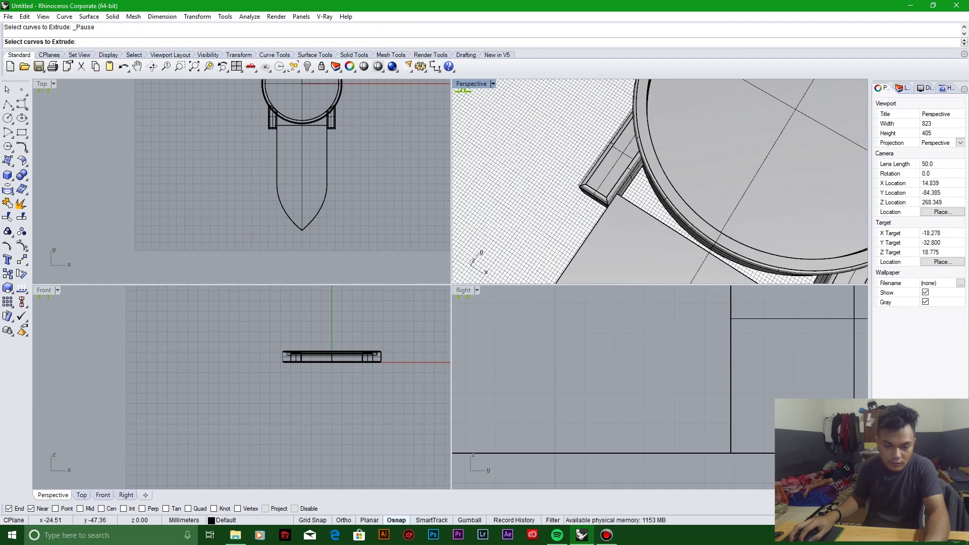
scroll(657, 202, "up", 4)
scroll(656, 202, "down", 8)
right_click_drag(657, 202, 656, 167)
scroll(656, 202, "down", 3)
scroll(656, 201, "up", 12)
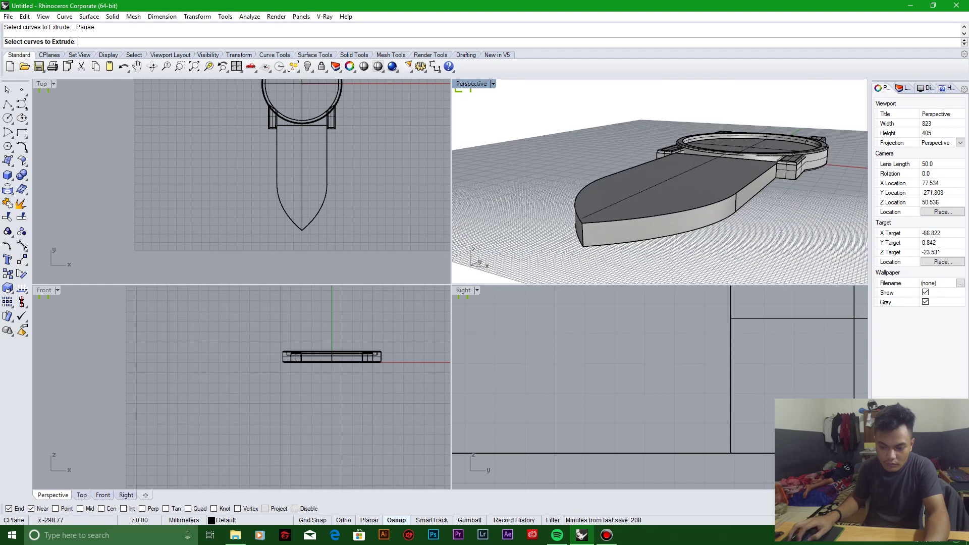
Step: Start an edge fillet with a 1 mm radius and select the strap's upper edges
left_click(25, 179)
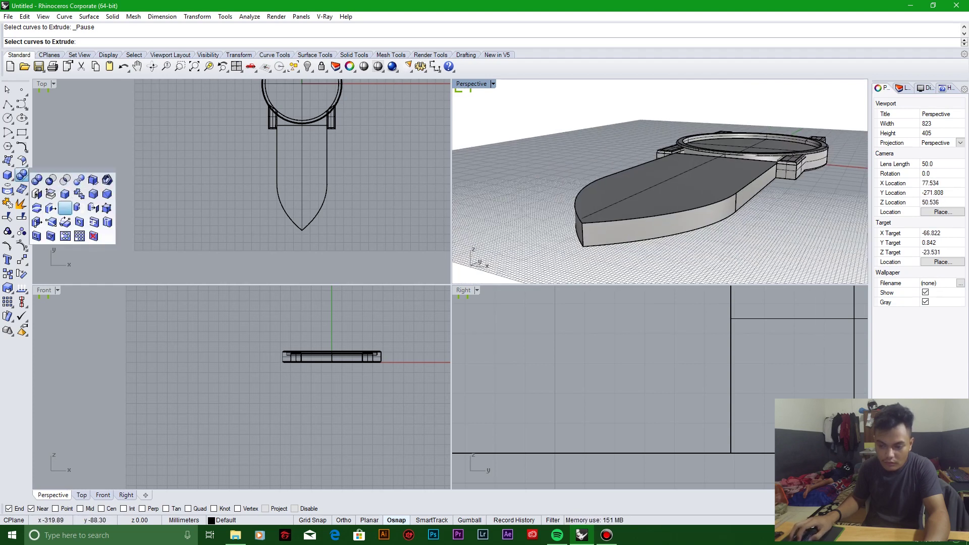
left_click(93, 194)
type("n")
key("Return")
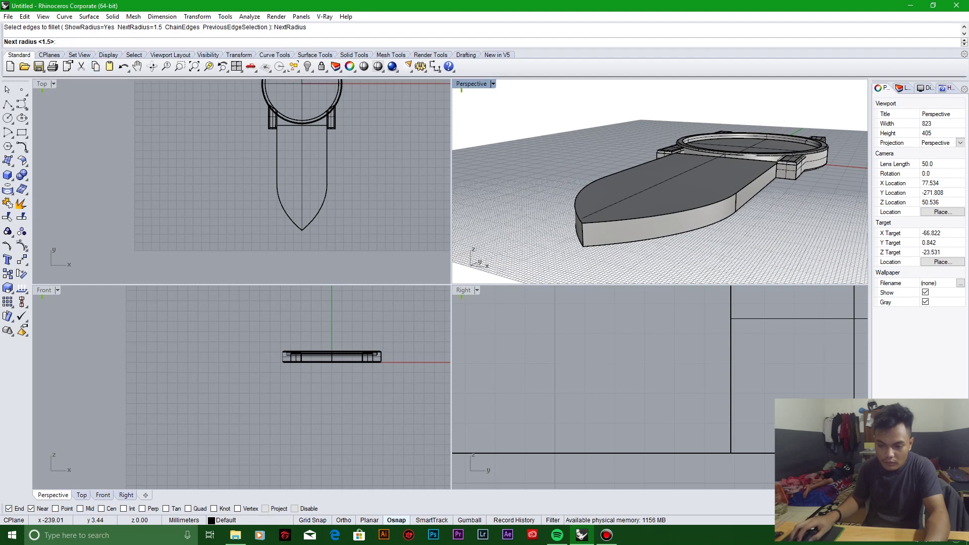
type("1")
key("Return")
right_click_drag(707, 202, 737, 227)
left_click(595, 187)
left_click(737, 228)
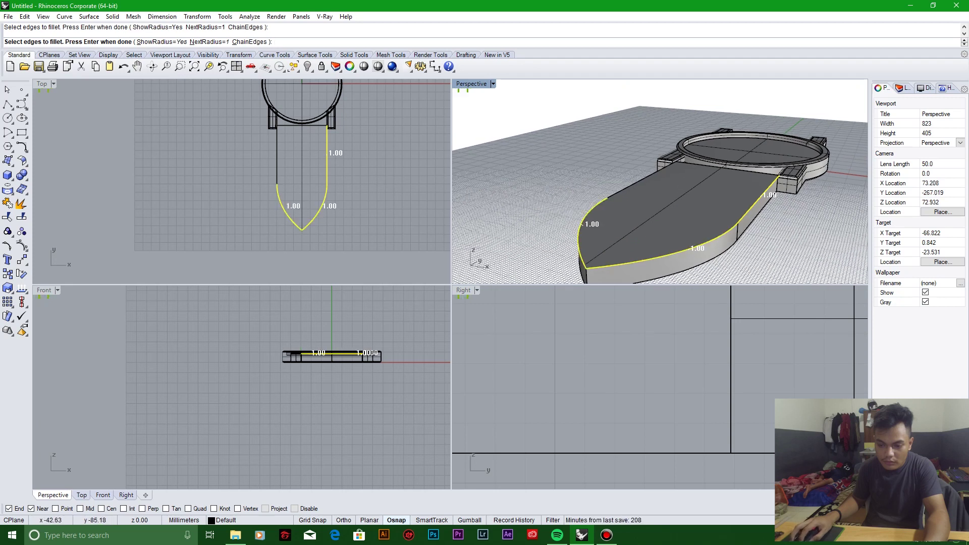
mouse_move(656, 182)
right_mouse_down()
mouse_move(646, 232)
mouse_move(666, 192)
right_mouse_up()
left_click(631, 237)
Step: Add the strap's lower edges to the selection and apply the 1 mm fillet
right_click_drag(631, 237, 571, 212)
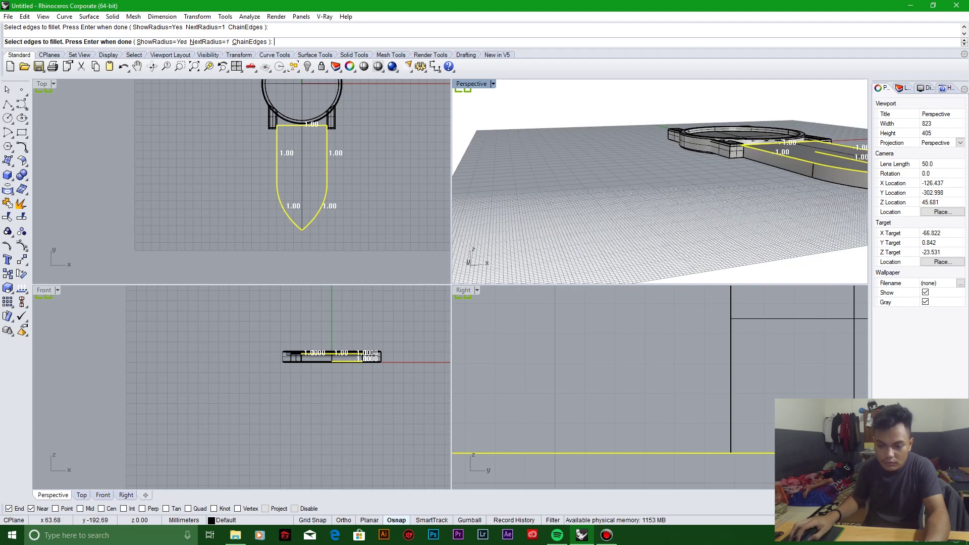
left_click(777, 169)
right_click_drag(777, 169, 732, 166)
right_click_drag(656, 227, 628, 169)
key("Return")
Step: Examine the filleted strap's end and its gap to the front lugs and the round case
right_click_drag(628, 169, 626, 275)
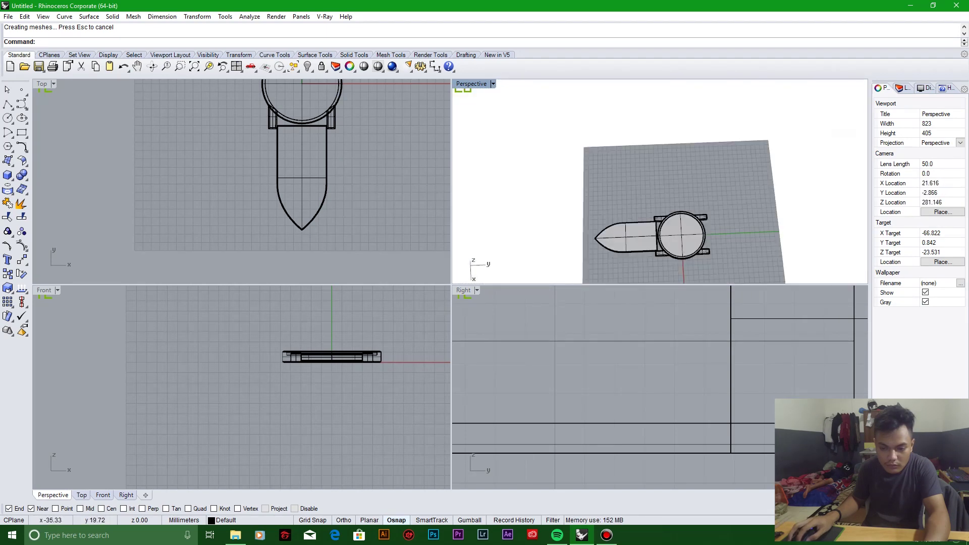
scroll(641, 239, "up", 5)
right_click_drag(641, 240, 641, 222)
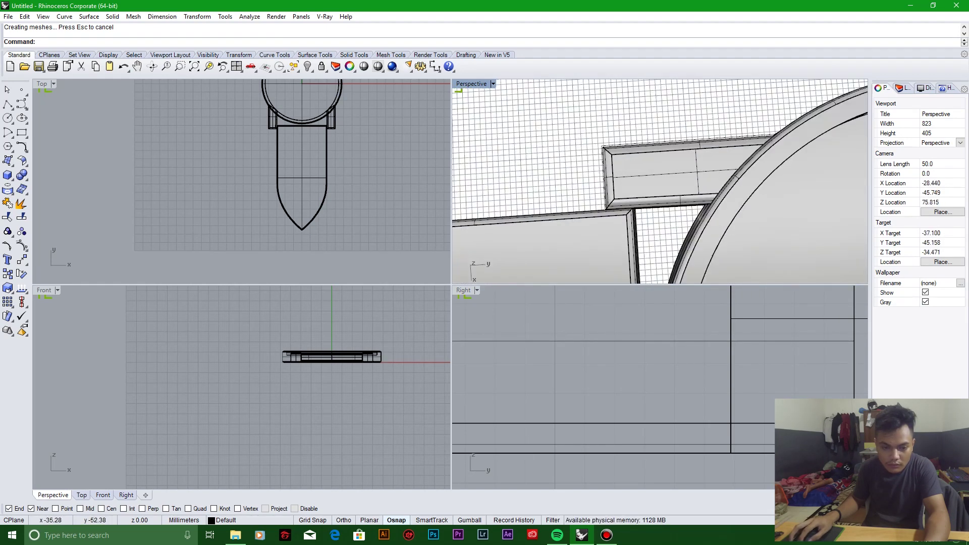
scroll(642, 222, "up", 2)
scroll(659, 182, "down", 10)
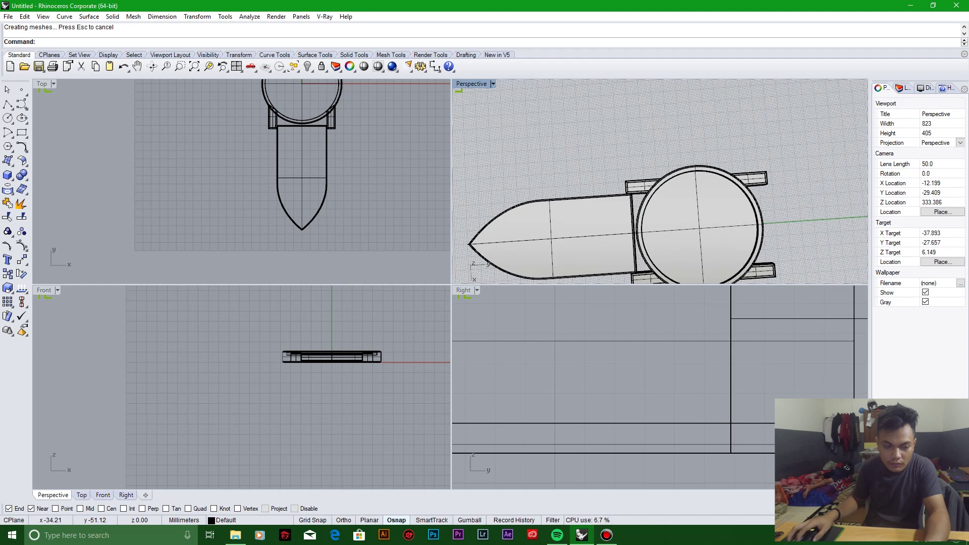
scroll(642, 188, "up", 10)
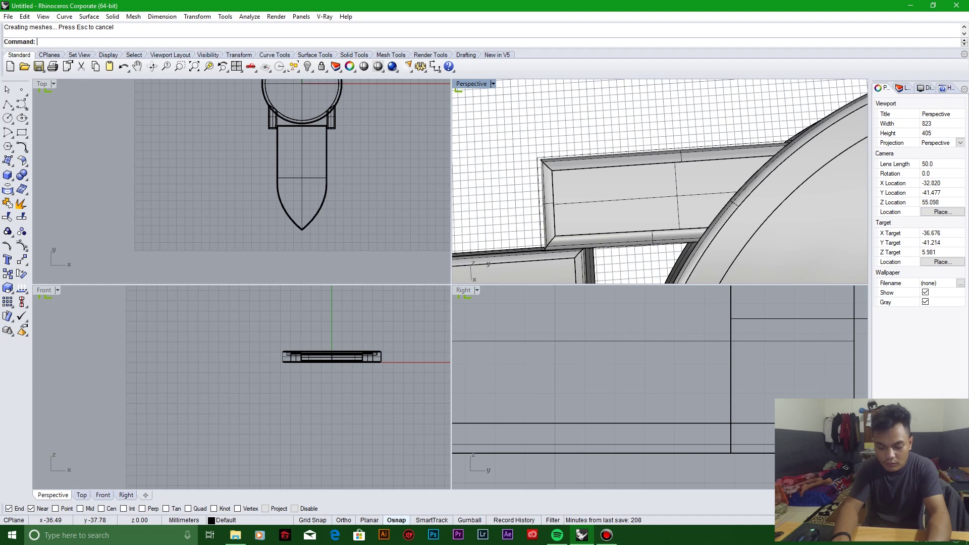
scroll(660, 182, "down", 6)
scroll(666, 192, "up", 7)
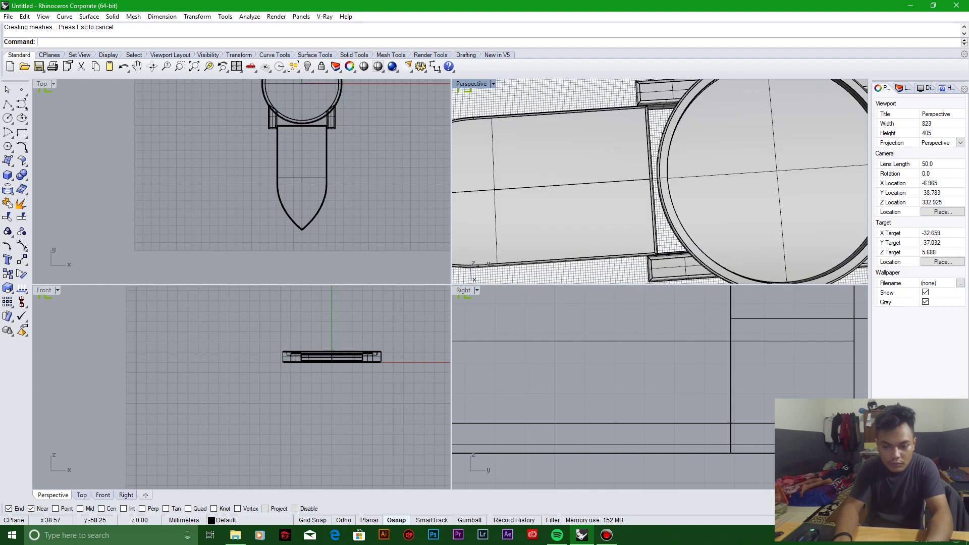
Step: Move the strap solid about 1.6 mm straight toward the watch case in the top view
left_click(664, 192)
scroll(295, 128, "up", 8)
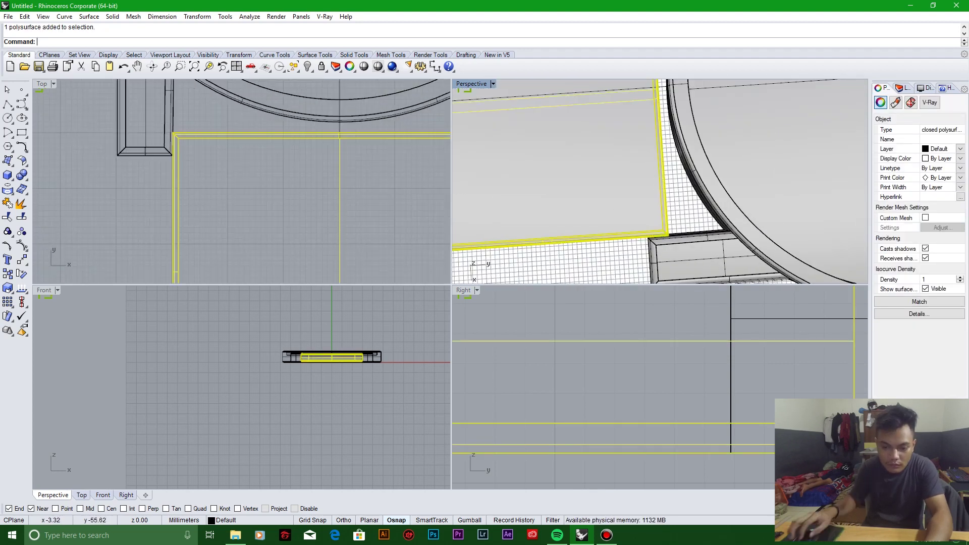
left_click_drag(347, 120, 347, 101, "shift")
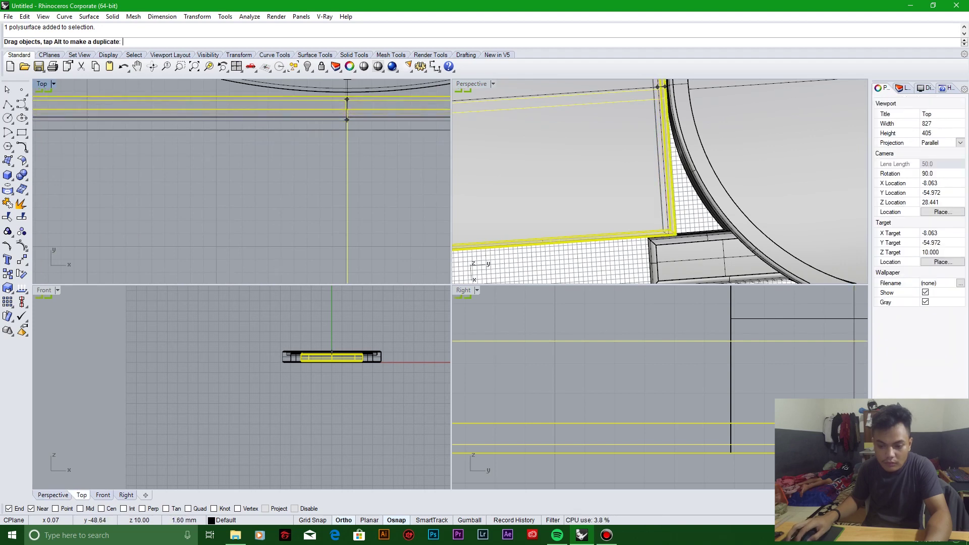
right_click_drag(656, 182, 656, 151)
key("Escape")
Step: Try to move the two front lugs toward the case, then undo the move and deselect them
scroll(657, 182, "down", 5)
scroll(656, 181, "up", 6)
scroll(659, 182, "down", 6)
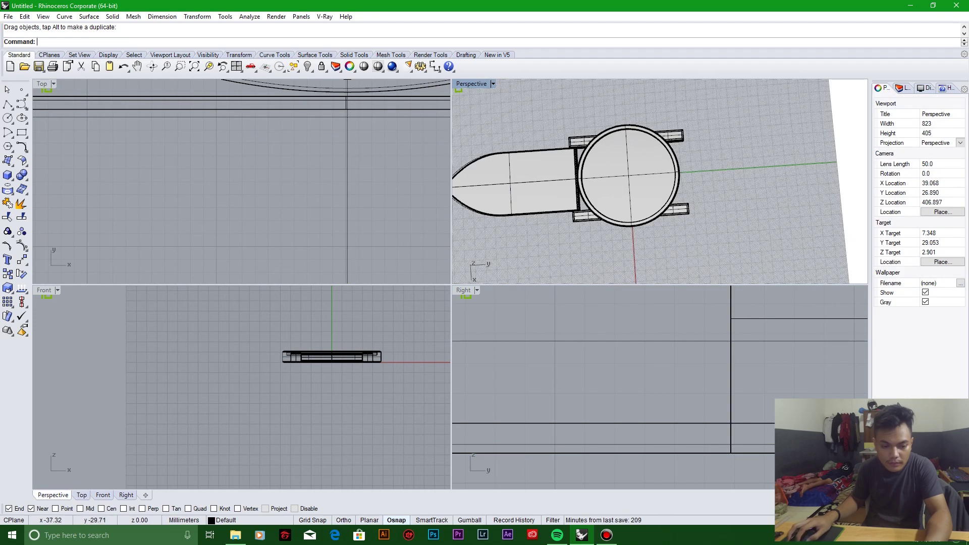
left_click(576, 140)
left_click(586, 216, "shift")
scroll(570, 142, "up", 5)
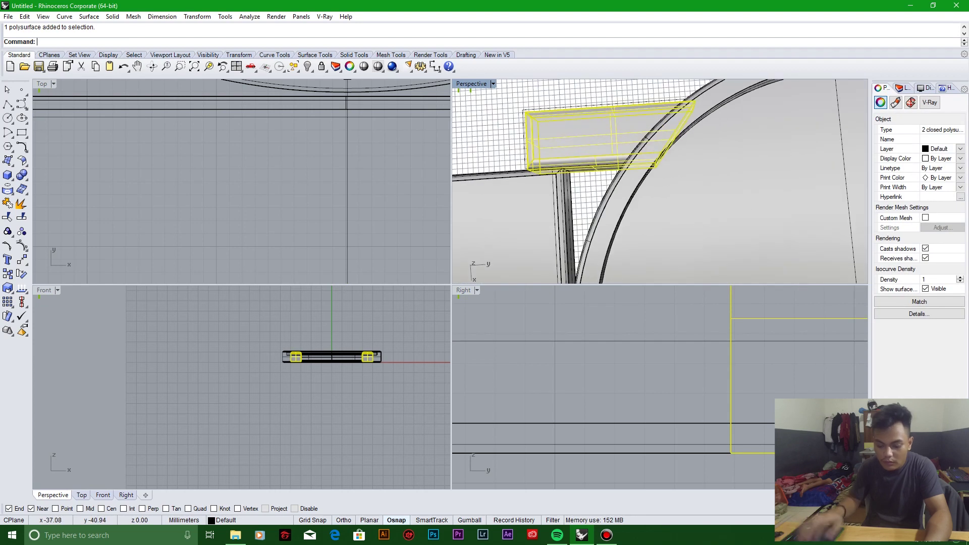
scroll(283, 181, "down", 4)
scroll(283, 182, "up", 6)
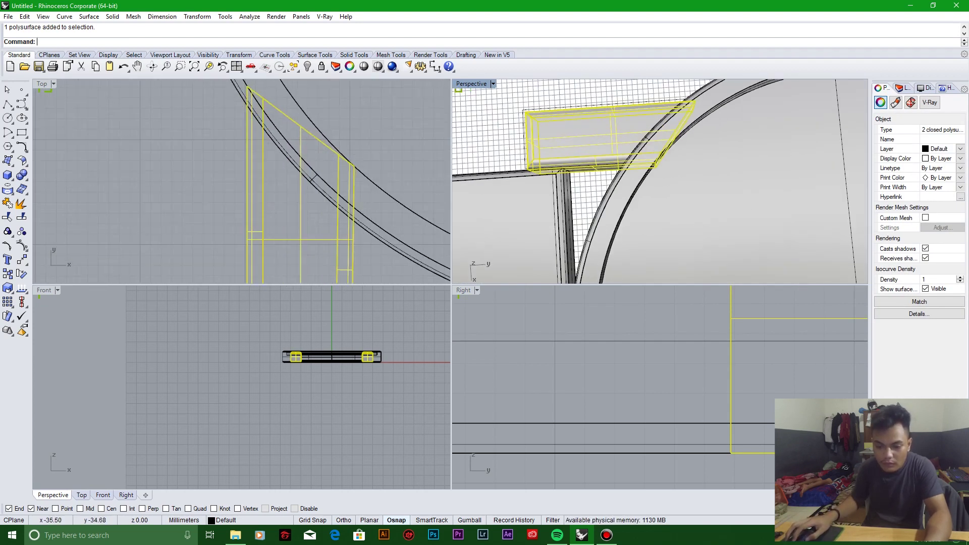
left_click_drag(302, 217, 303, 171)
key("ctrl+z")
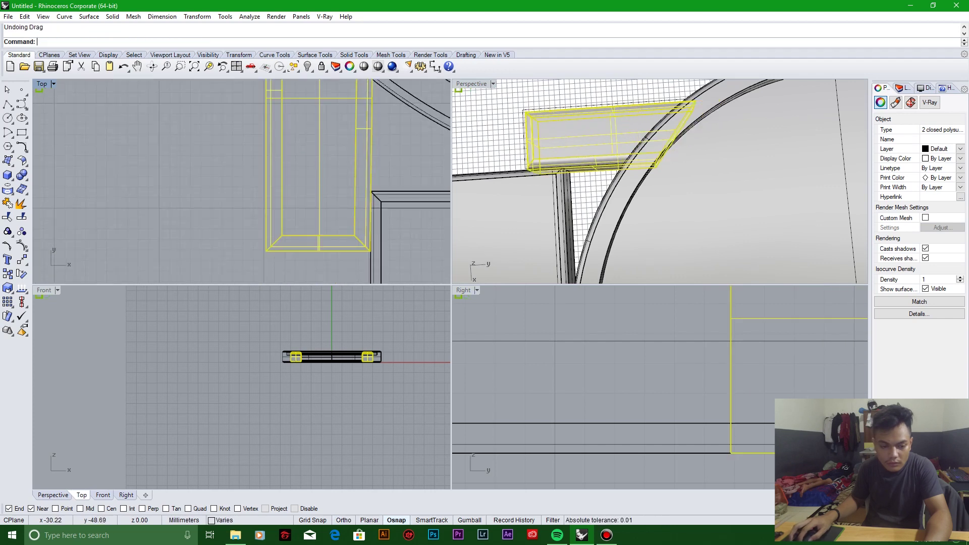
key("Escape")
Step: Begin a polyline with a straight crossbar from the right rear lug's inner edge to the left rear lug's inner edge
scroll(660, 182, "down", 5)
scroll(660, 182, "up", 3)
right_click_drag(660, 182, 686, 152)
scroll(241, 181, "down", 5)
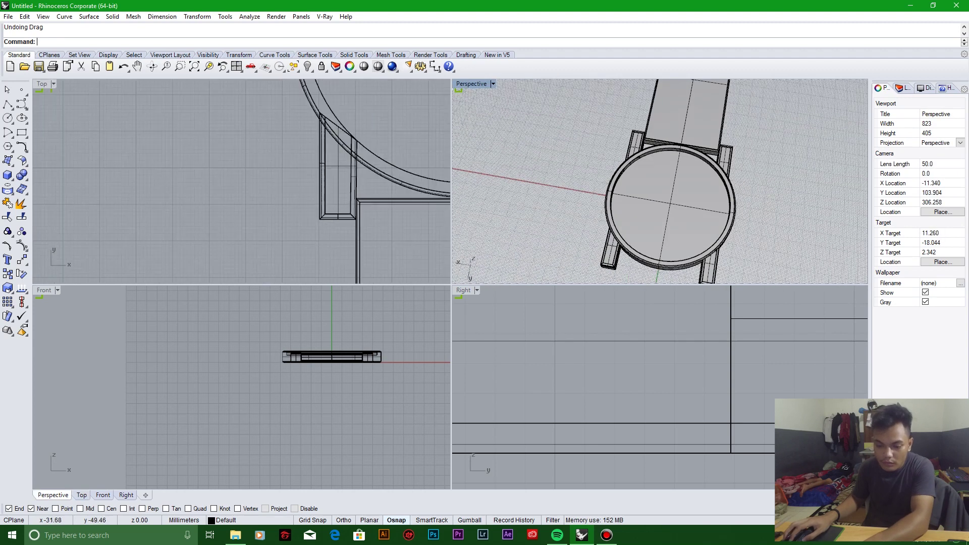
scroll(242, 182, "up", 4)
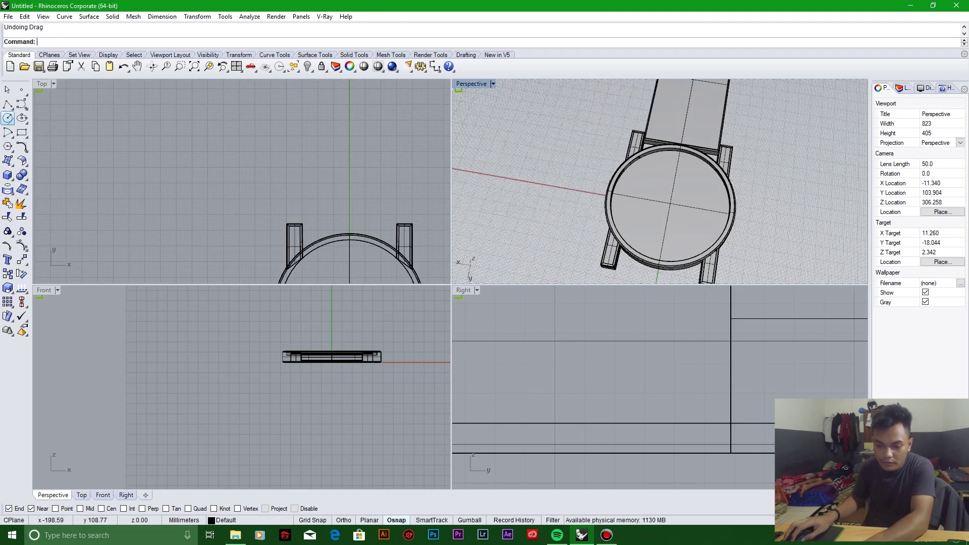
left_click(8, 104)
scroll(389, 216, "up", 5)
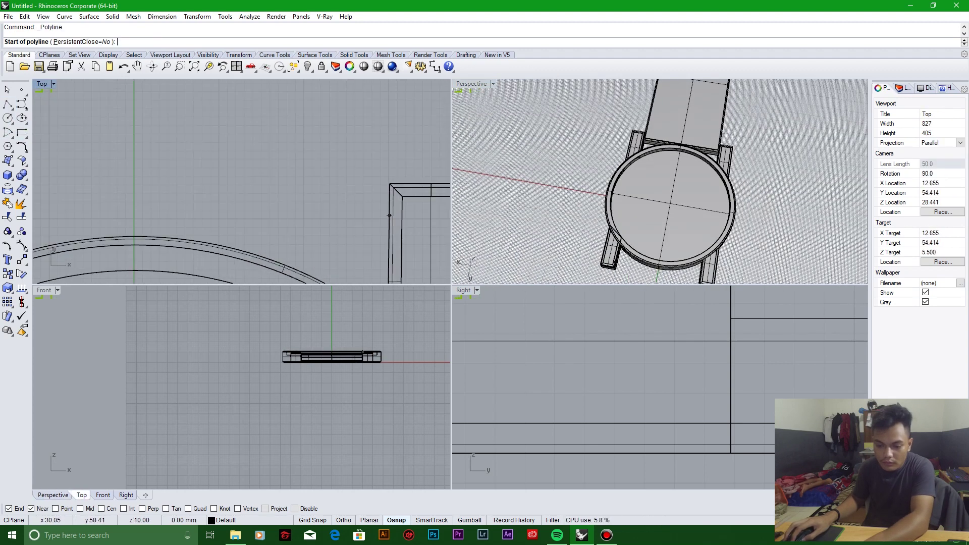
left_click(396, 218)
scroll(396, 217, "up", 3)
right_click_drag(233, 248, 331, 196)
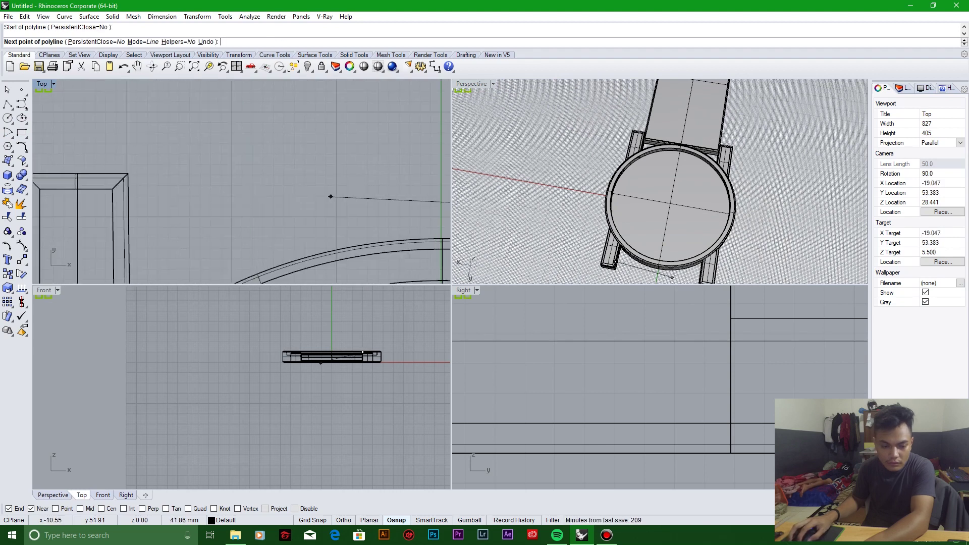
left_click(129, 217)
Step: Continue the polyline 100 mm straight away from the case at the left rear lug and finish it
scroll(162, 202, "down", 5)
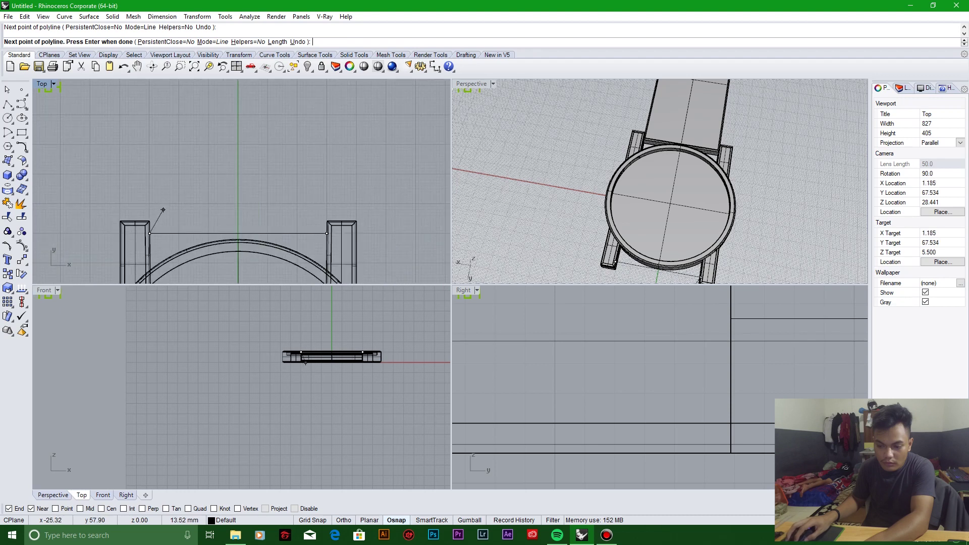
scroll(173, 194, "up", 4)
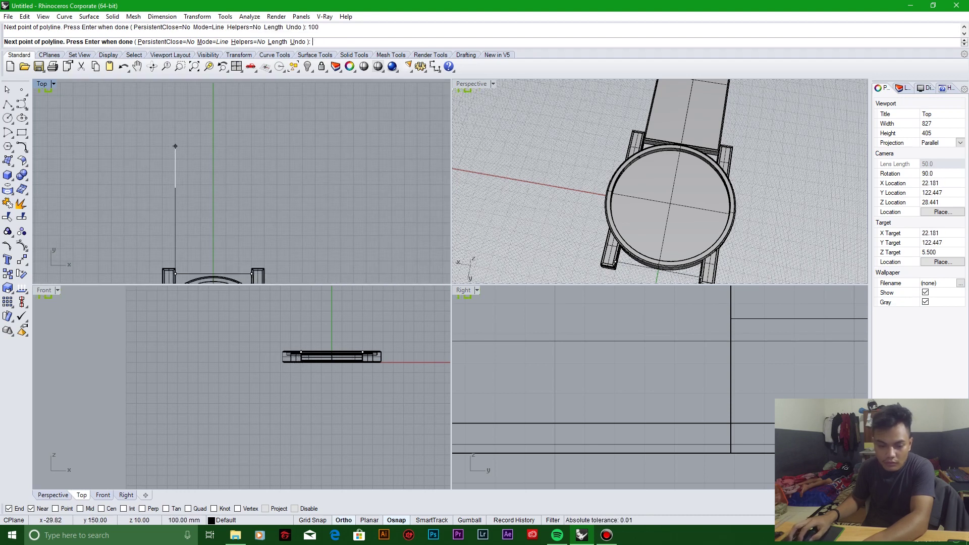
key("Return")
Step: Draw a 100 mm side line from the crossbar's end at the right rear lug straight away from the case
key("Return")
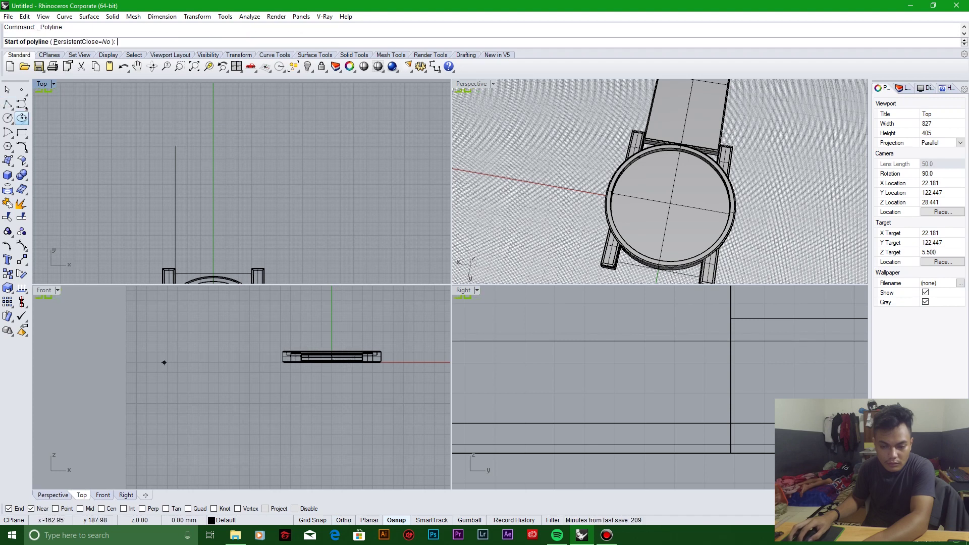
left_click(251, 274)
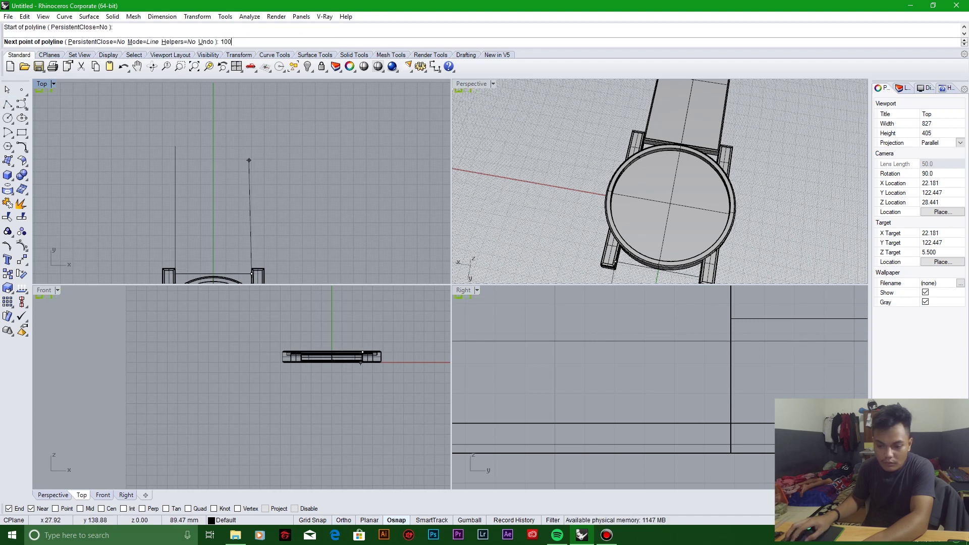
key("Return")
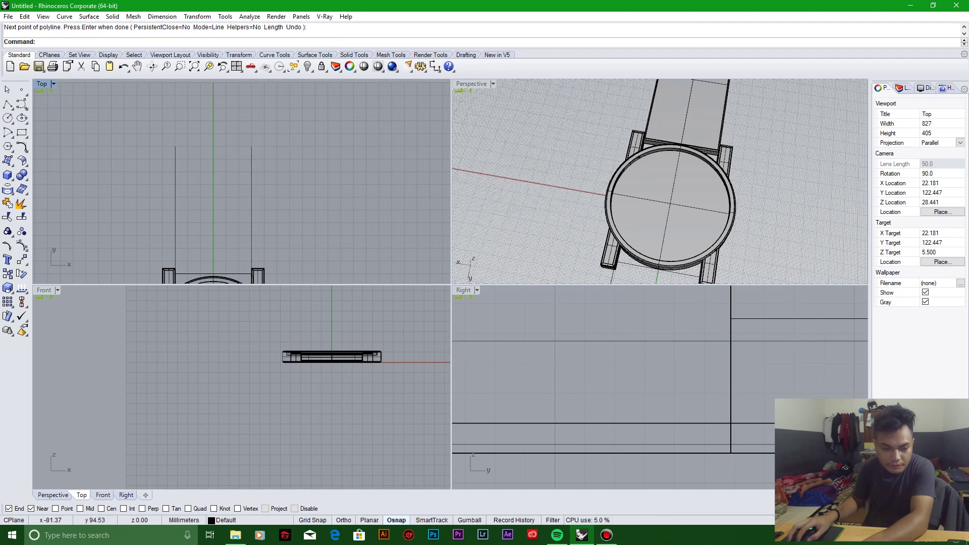
Step: Draw a straight centre line from the crossbar's midpoint out to the level of the two side lines' free ends
key("Return")
scroll(213, 275, "up", 5)
left_click(212, 271)
right_click_drag(222, 170, 206, 214)
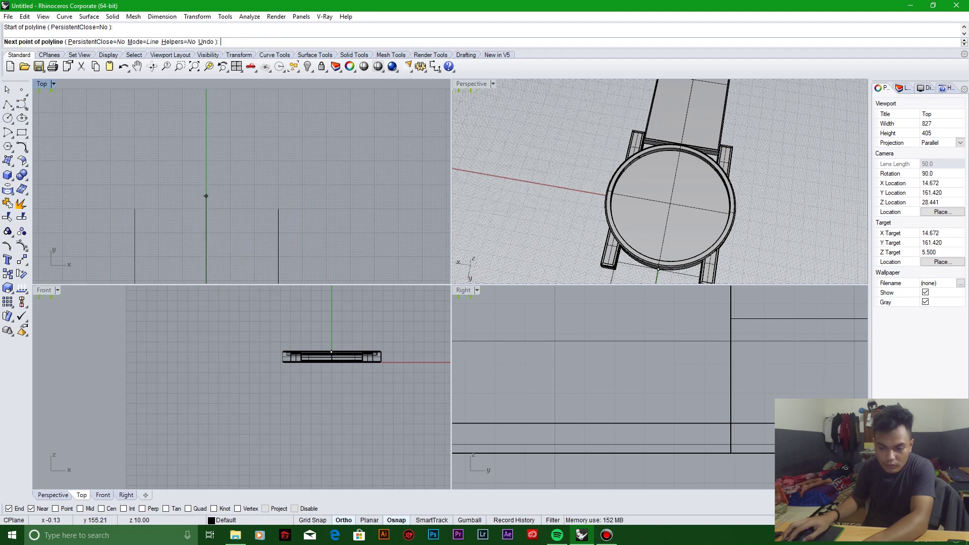
left_click(205, 208)
key("Return")
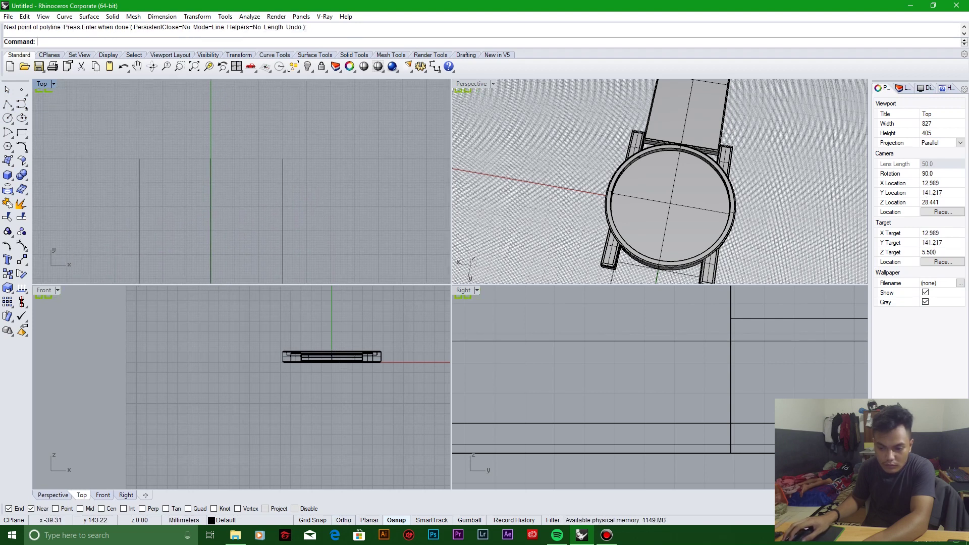
Step: Connect the free ends of the two side lines with a straight line and delete the centre line
key("Return")
left_click(140, 159)
left_click(283, 159)
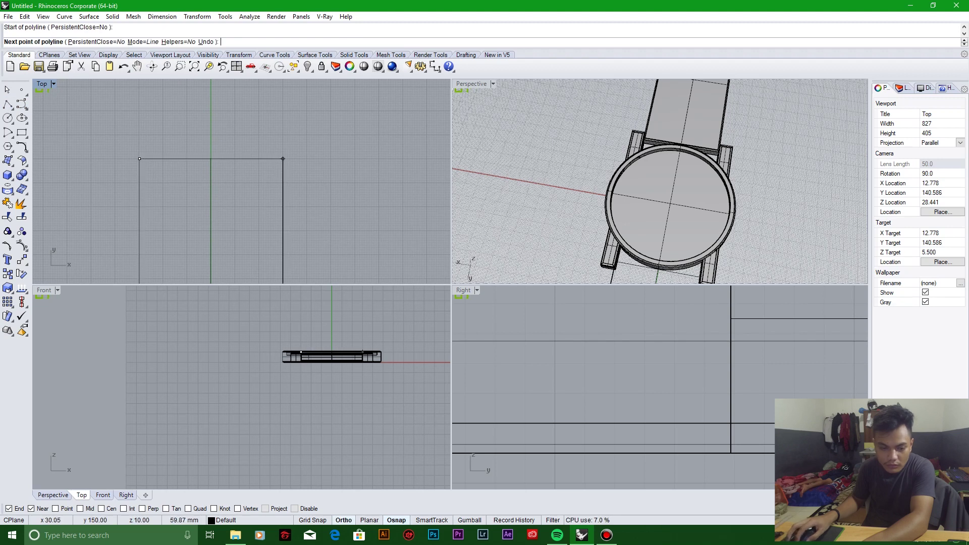
key("Return")
key("Delete")
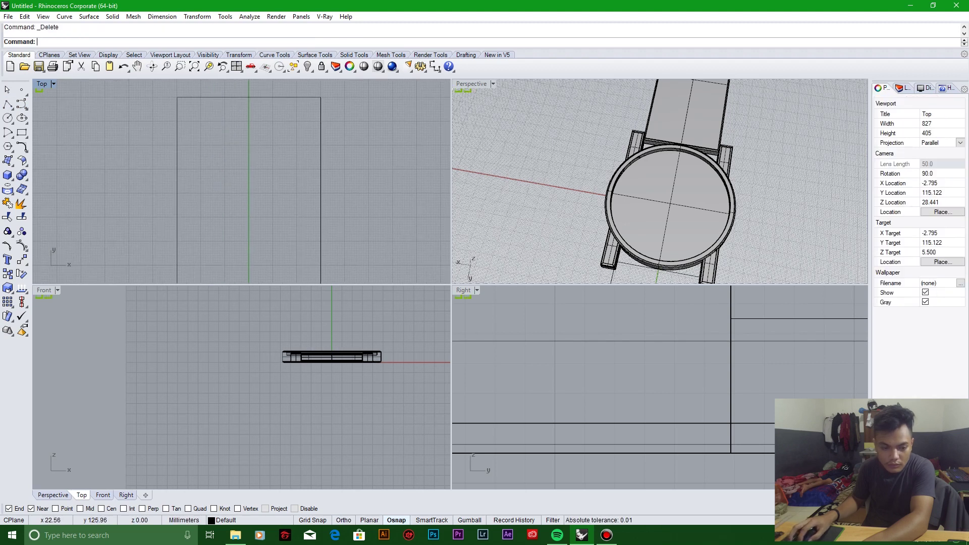
scroll(285, 123, "down", 5)
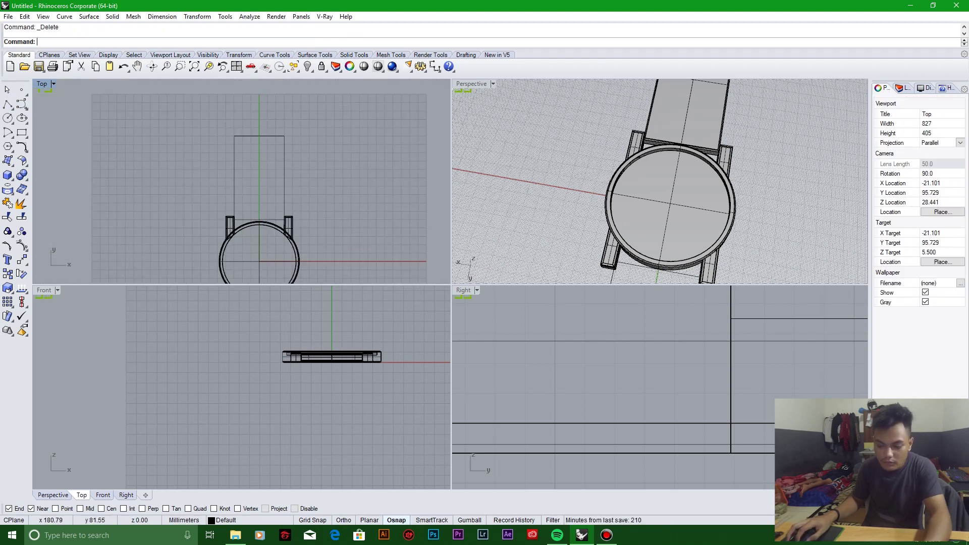
Step: Join the crossbar polyline, the second side line and the end line into one closed rear strap outline and select it
left_click(234, 177)
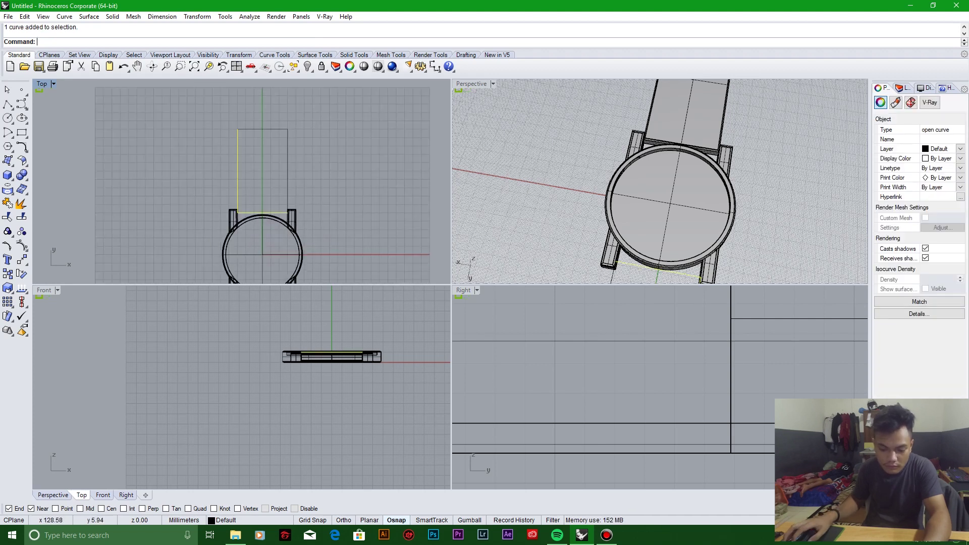
left_click(269, 130)
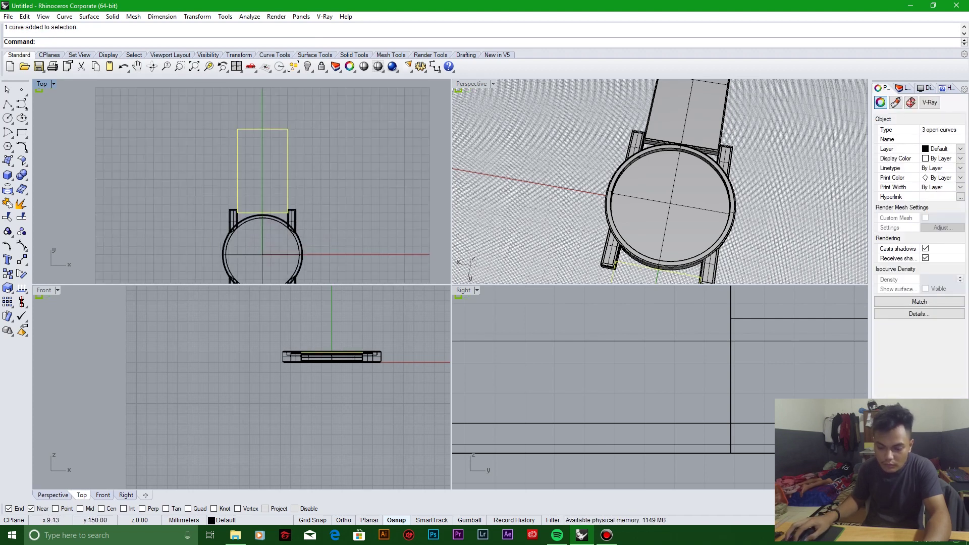
key("Escape")
left_click(269, 129)
Step: Move the closed strap outline straight down in the side view to the lower edge of the lug's top fillet
right_click_drag(631, 201, 657, 137)
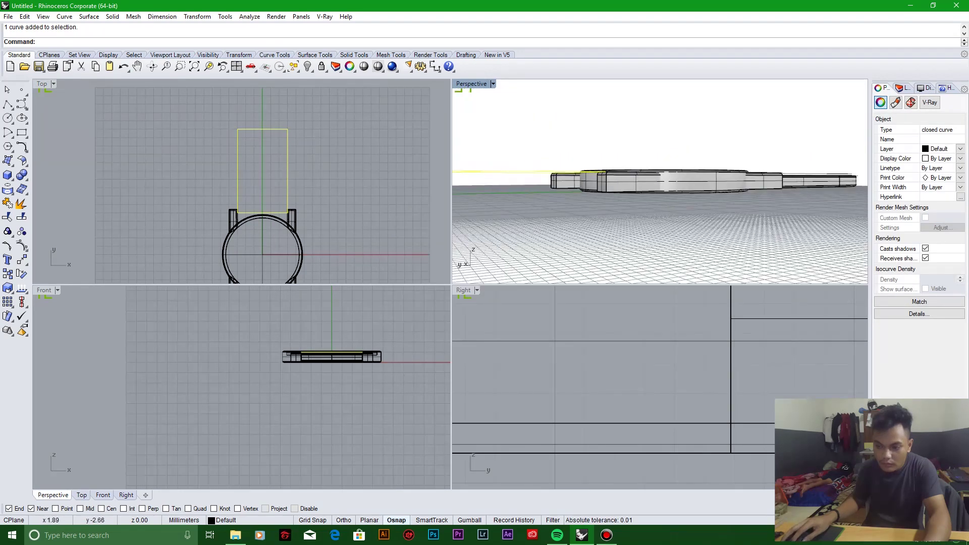
scroll(301, 357, "up", 2)
scroll(656, 353, "up", 5)
scroll(611, 348, "up", 4)
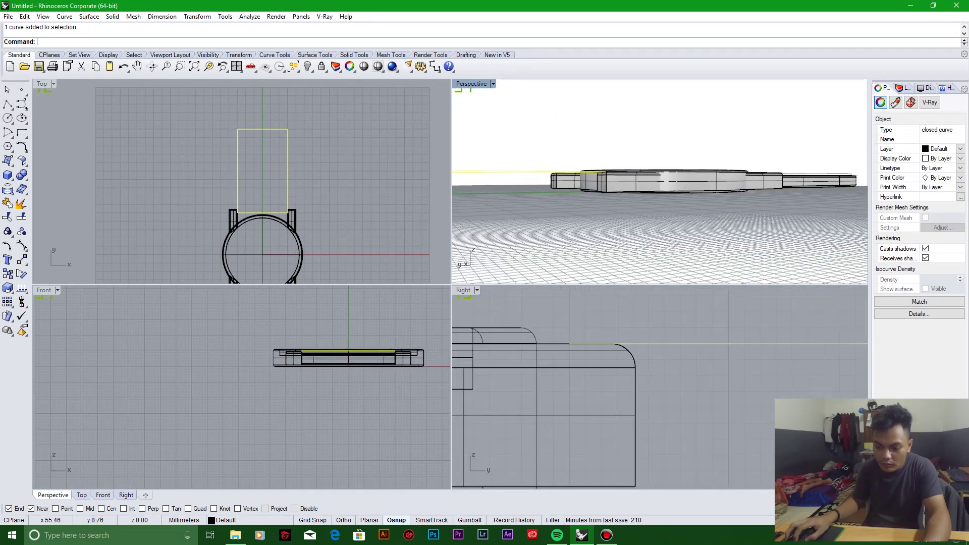
left_click_drag(608, 316, 608, 374, "shift")
left_click(612, 322)
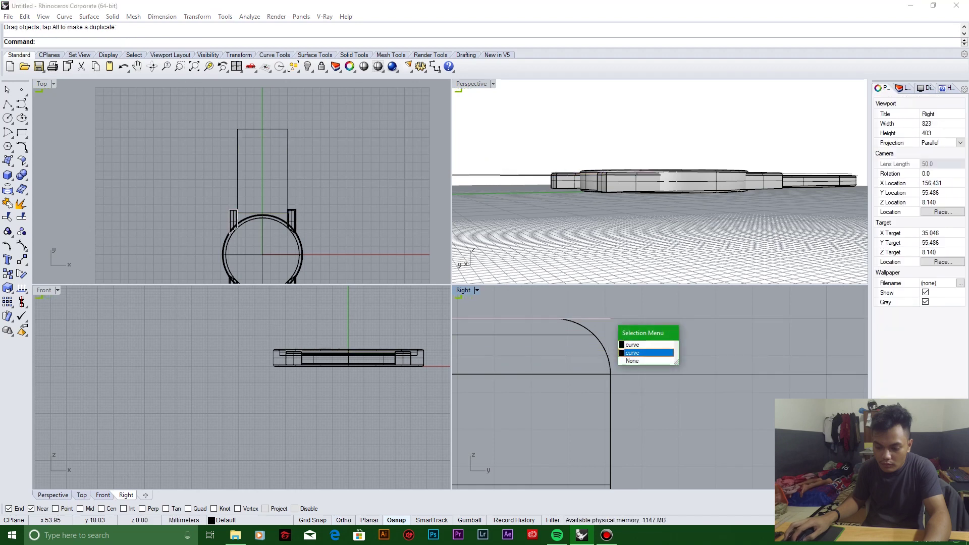
key("Escape")
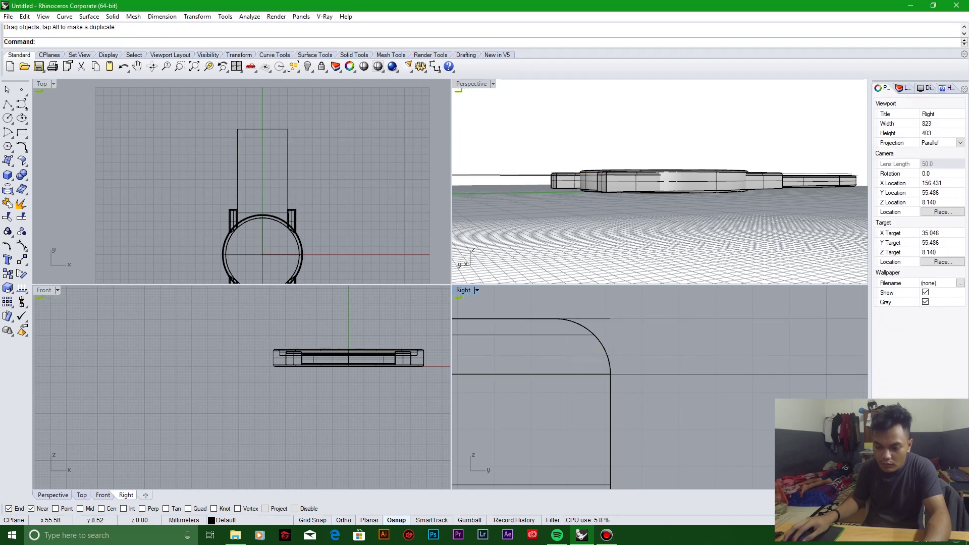
Step: Extrude the closed rear strap outline downward about 7.5 mm as a solid
left_click(642, 374)
left_click(707, 242)
right_click_drag(706, 242, 778, 262)
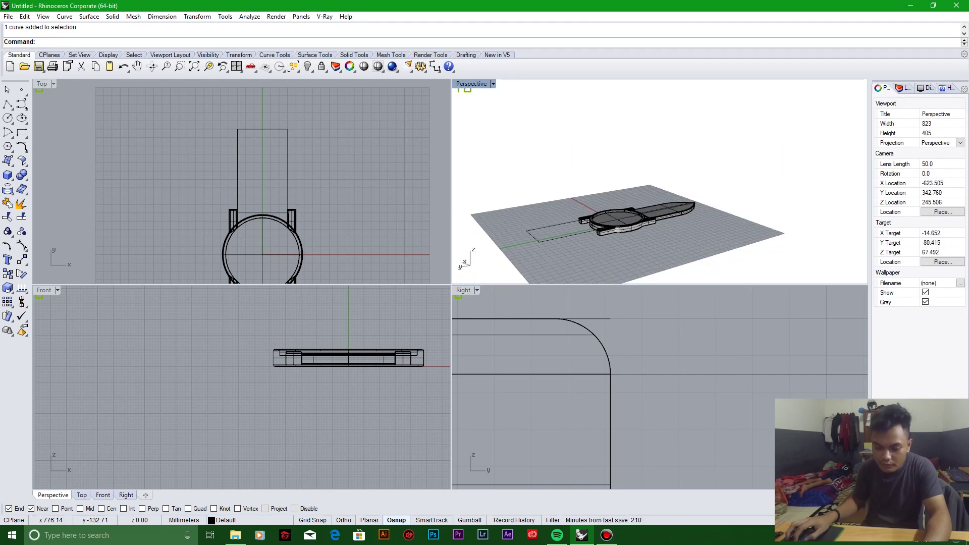
right_click_drag(777, 263, 782, 265)
left_click(553, 255)
right_click_drag(303, 202, 257, 184)
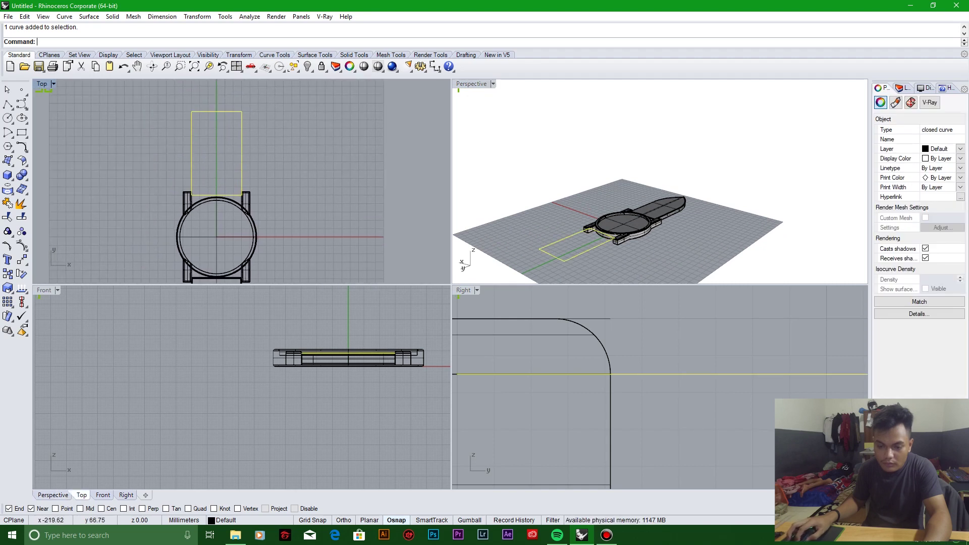
left_click(113, 16)
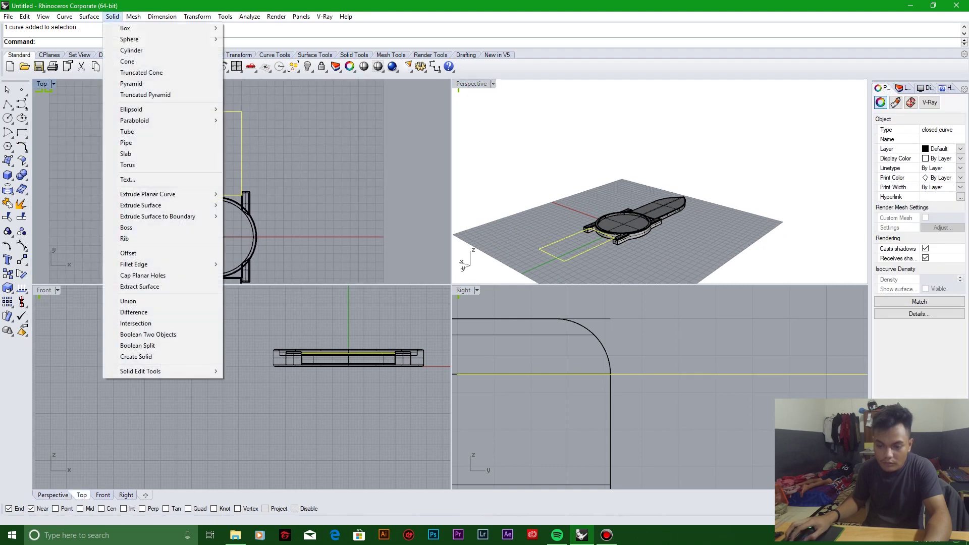
left_click(133, 194)
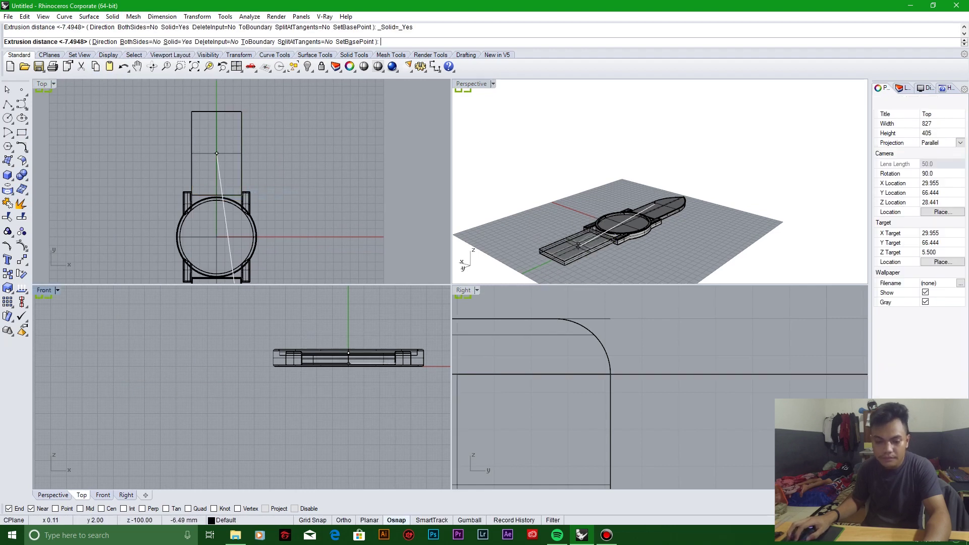
scroll(596, 371, "down", 5)
scroll(656, 386, "up", 3)
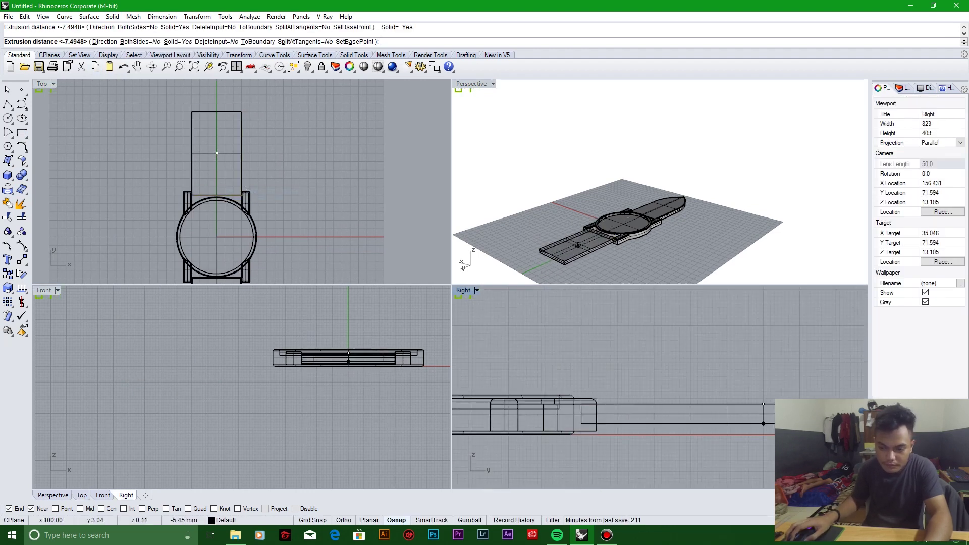
key("Return")
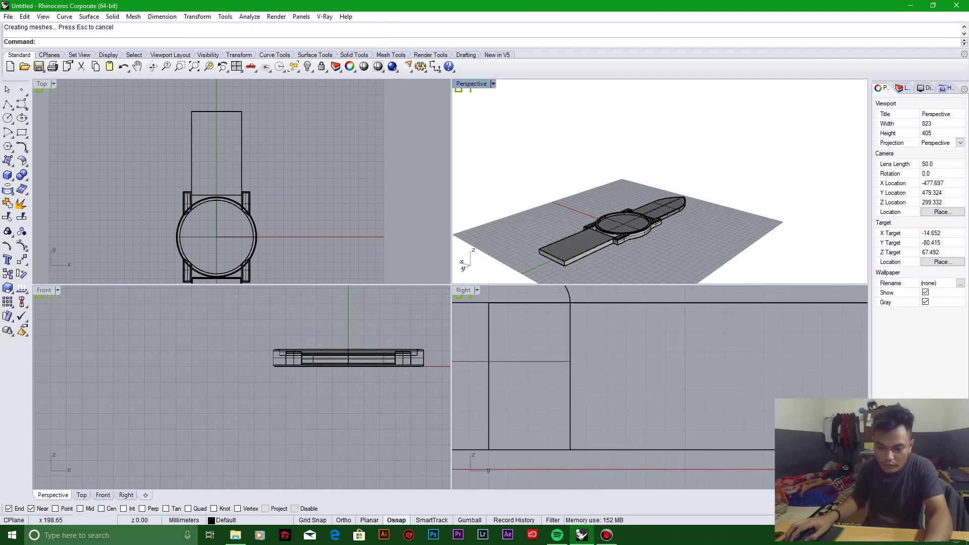
Step: Fillet all upper and lower perimeter edges of the rear strap solid with radius 1
scroll(583, 262, "up", 5)
left_click(22, 176)
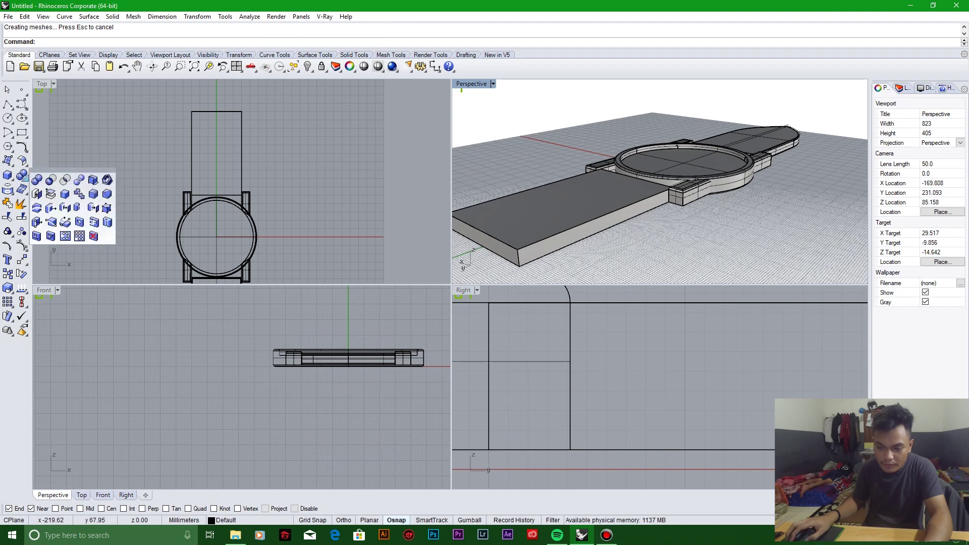
left_click(64, 207)
left_click(613, 210)
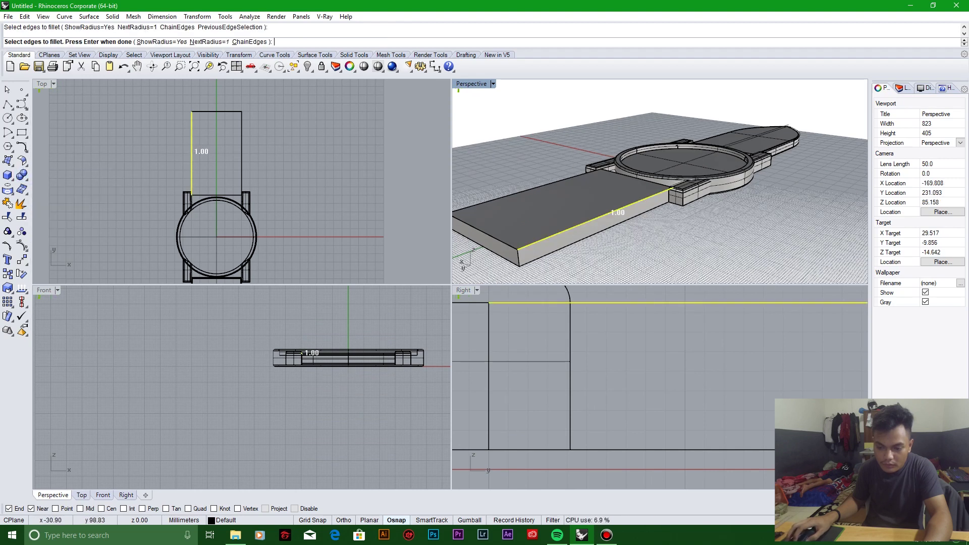
left_click(614, 225)
right_click_drag(631, 192, 706, 187)
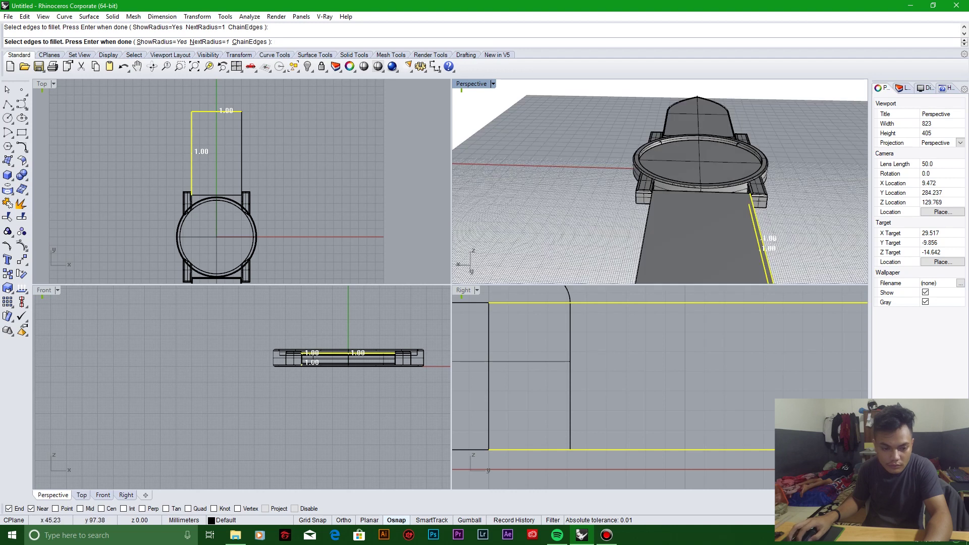
left_click(644, 238)
right_click_drag(644, 237, 707, 212)
left_click(656, 237)
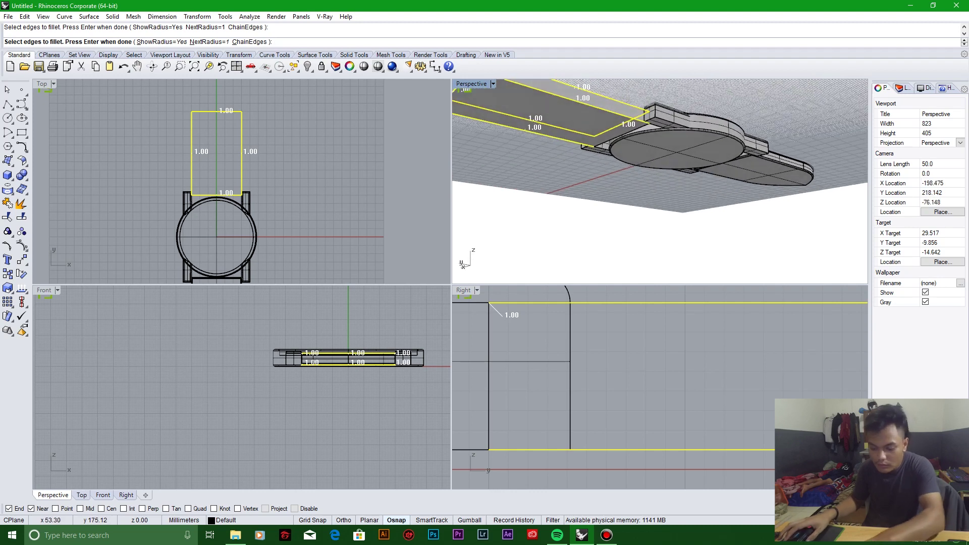
left_click(621, 135)
right_click_drag(621, 135, 636, 166)
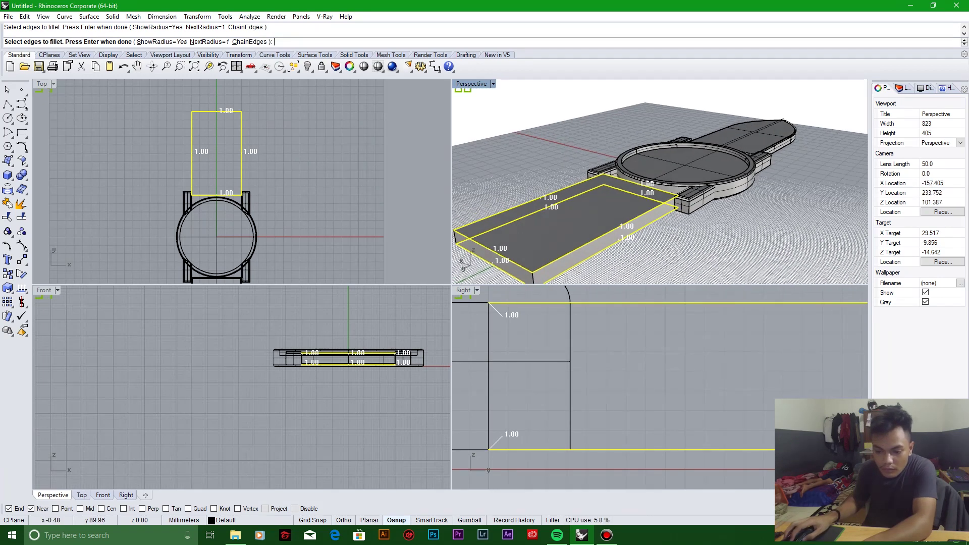
key("Return")
key("Return")
right_click_drag(660, 181, 659, 167)
scroll(660, 182, "up", 5)
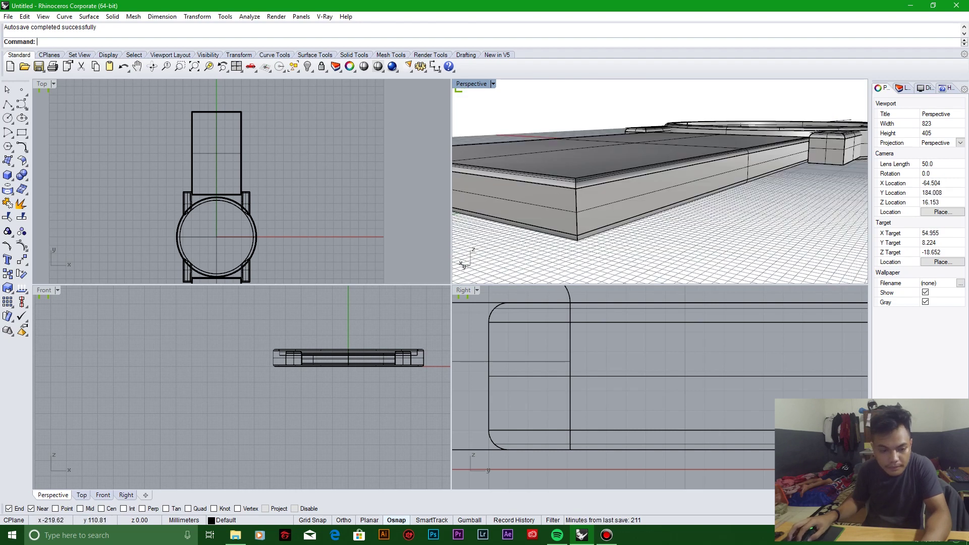
Step: Fillet the vertical corner edge at the rear strap's free end
left_click(22, 175)
left_click(93, 194)
left_click(576, 212)
key("Return")
key("Return")
right_click_drag(660, 181, 679, 202)
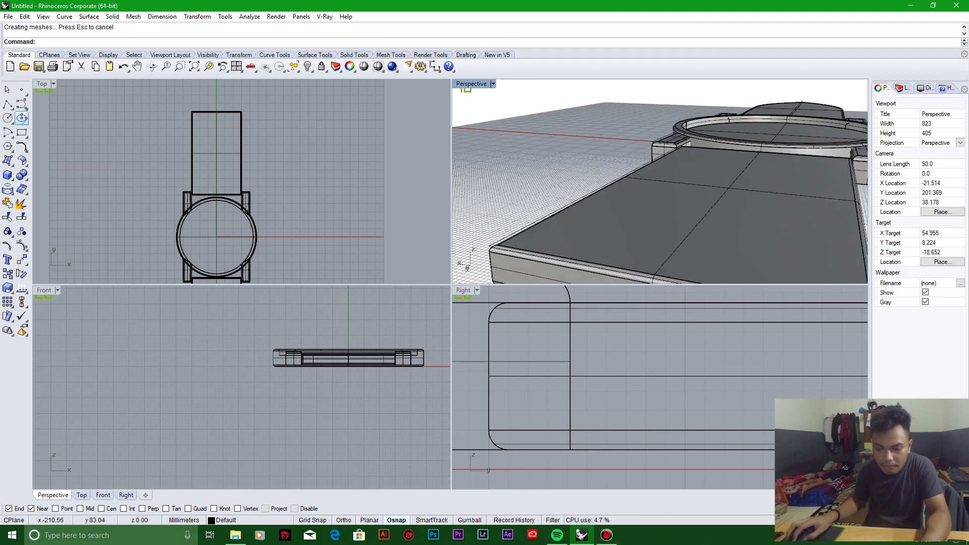
left_click(22, 175)
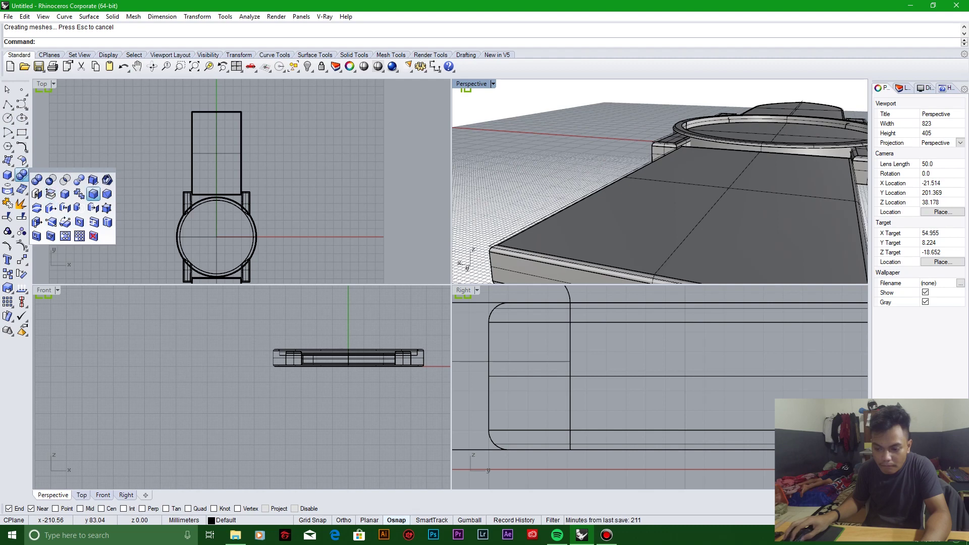
left_click(93, 194)
key("Escape")
Step: Inspect the whole watch with its case, lugs and both straps, using an enlarged perspective view and several angles
right_click_drag(660, 182, 608, 192)
scroll(659, 182, "down", 5)
scroll(660, 181, "up", 2)
key("ctrl+m")
right_click_drag(505, 252, 464, 283)
scroll(490, 383, "up", 5)
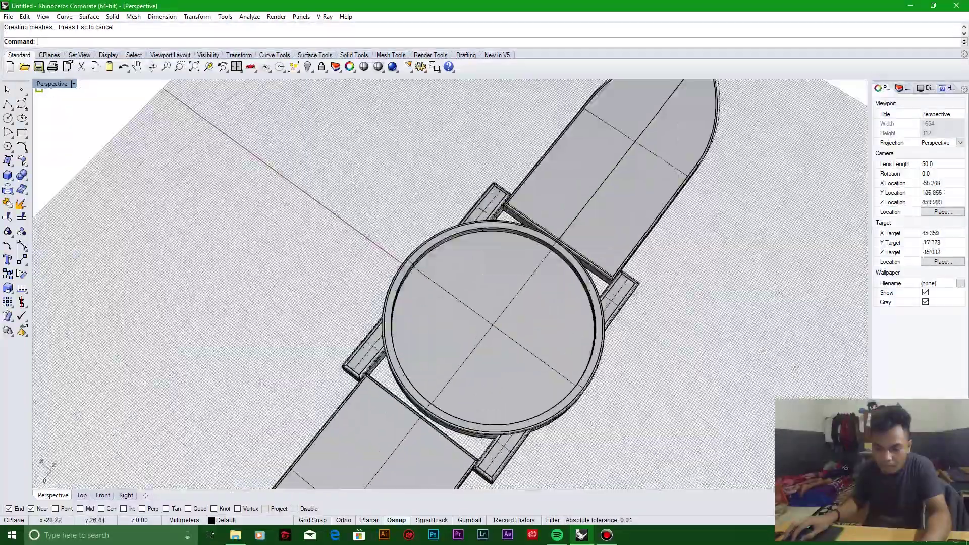
left_click(487, 452)
key("Escape")
right_click_drag(484, 323, 509, 292)
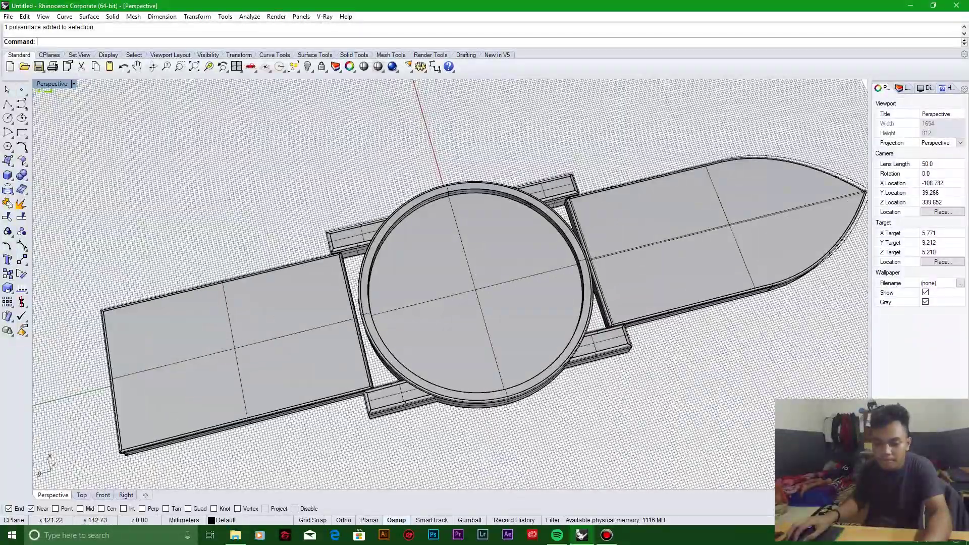
scroll(515, 257, "down", 10)
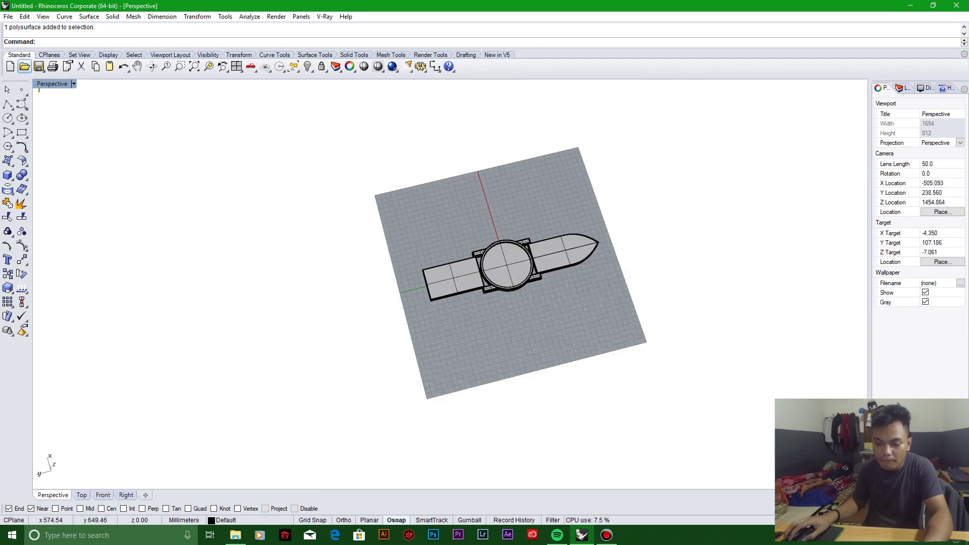
key("ctrl+m")
scroll(659, 181, "up", 10)
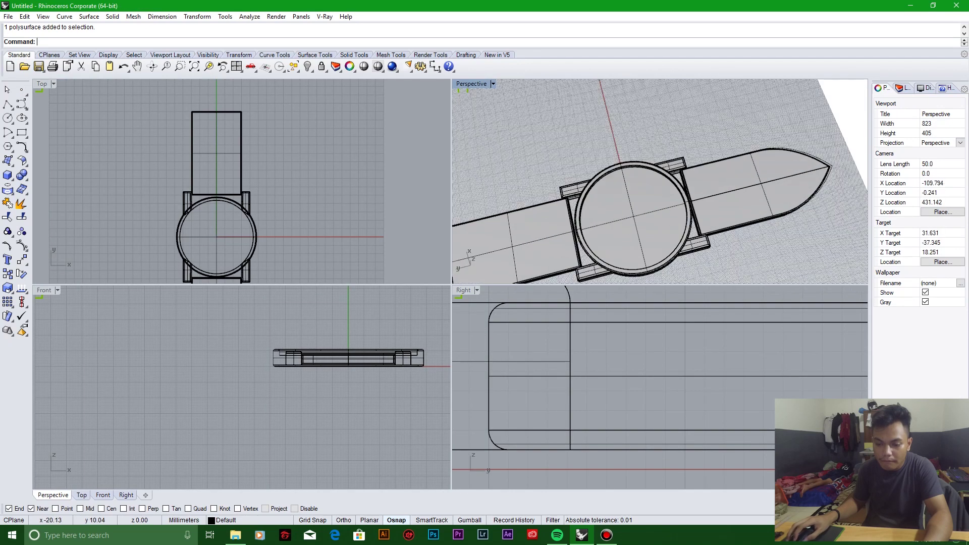
scroll(659, 182, "down", 5)
scroll(656, 384, "down", 5)
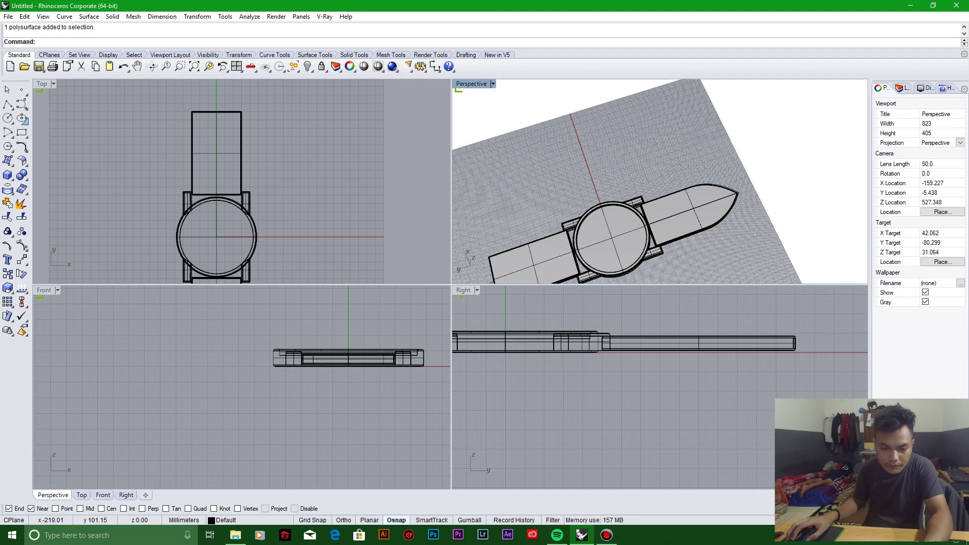
Step: Create a small sphere on the watch's centreline, centred at the height of the dial surface in the Front view
left_click(11, 121)
left_click(100, 152)
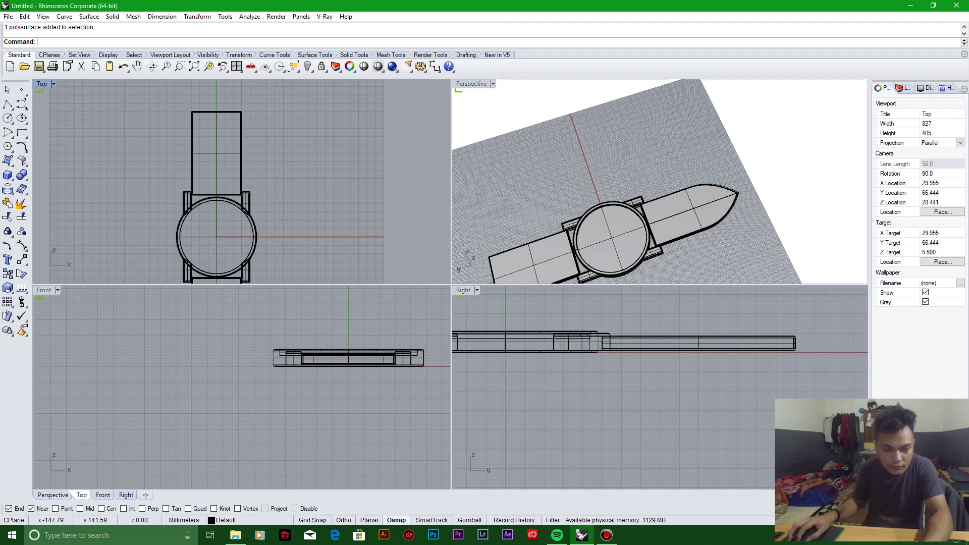
left_click(10, 178)
left_click(51, 179)
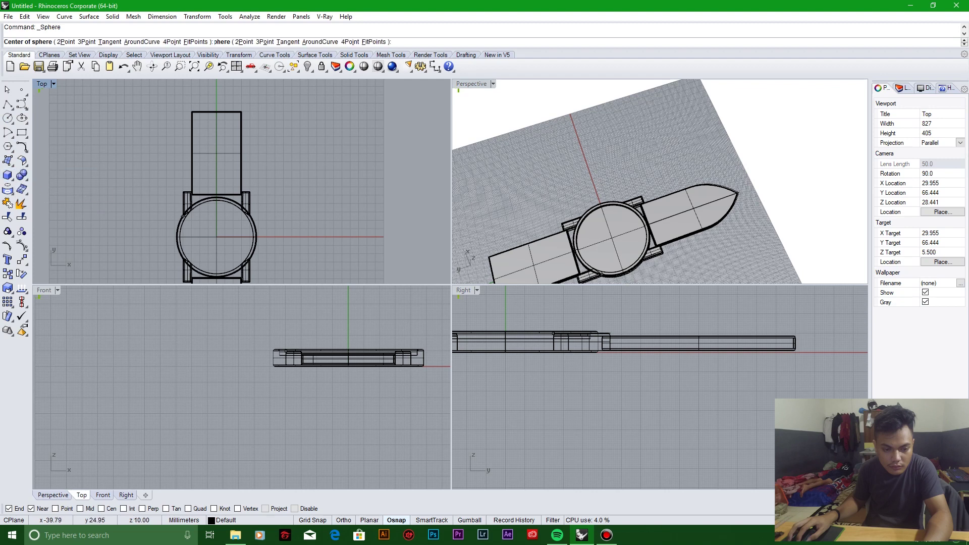
scroll(351, 356, "up", 5)
scroll(352, 329, "up", 5)
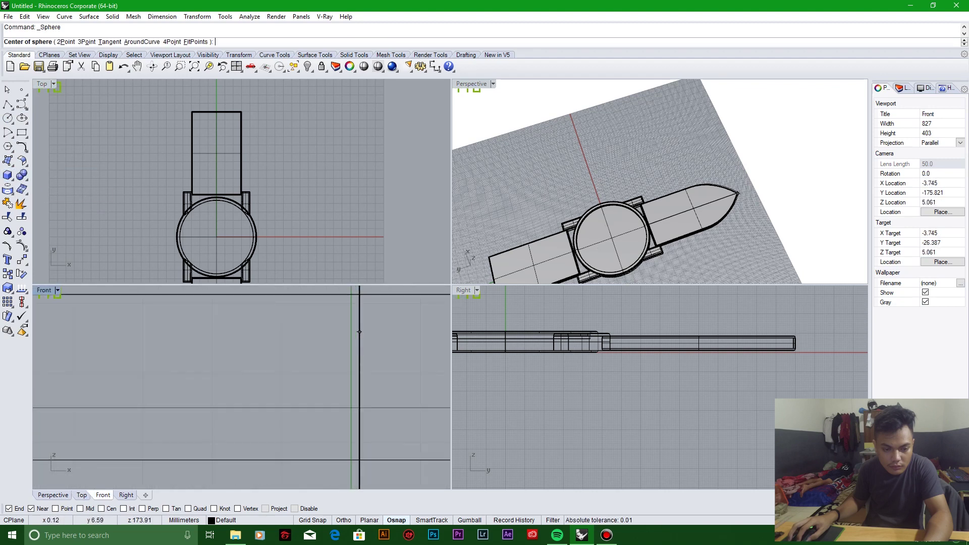
left_click(358, 306)
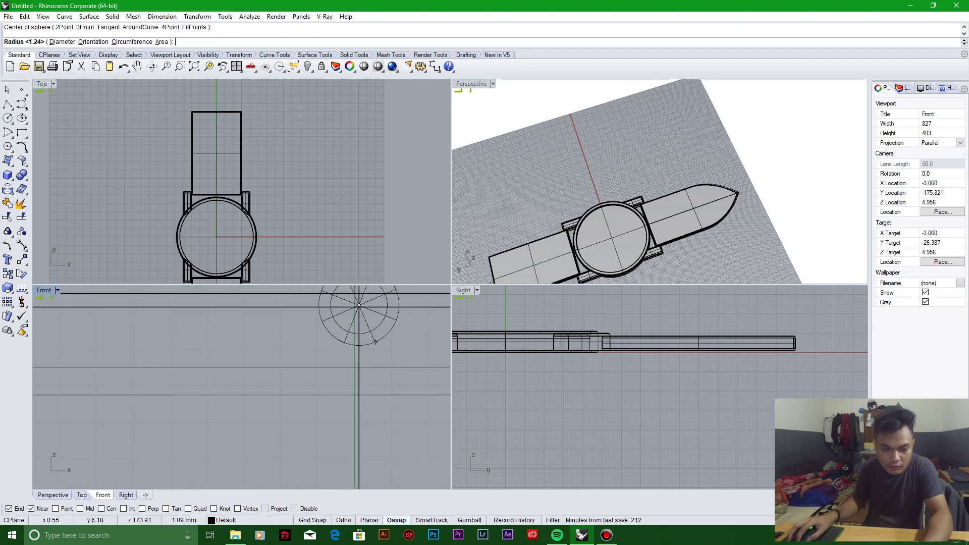
scroll(375, 342, "down", 3)
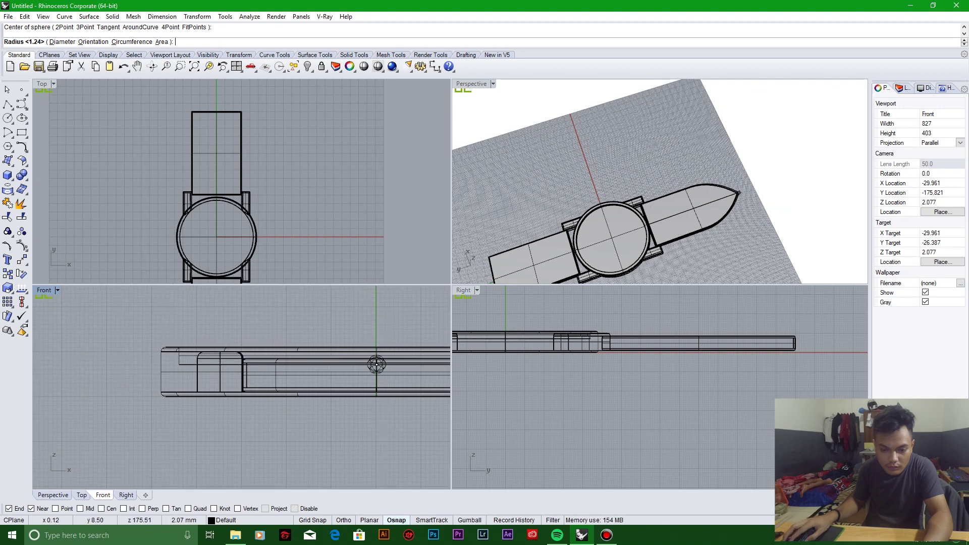
scroll(367, 356, "up", 3)
scroll(367, 356, "down", 3)
scroll(369, 353, "up", 3)
key("F8")
left_click(360, 332)
left_click(360, 332)
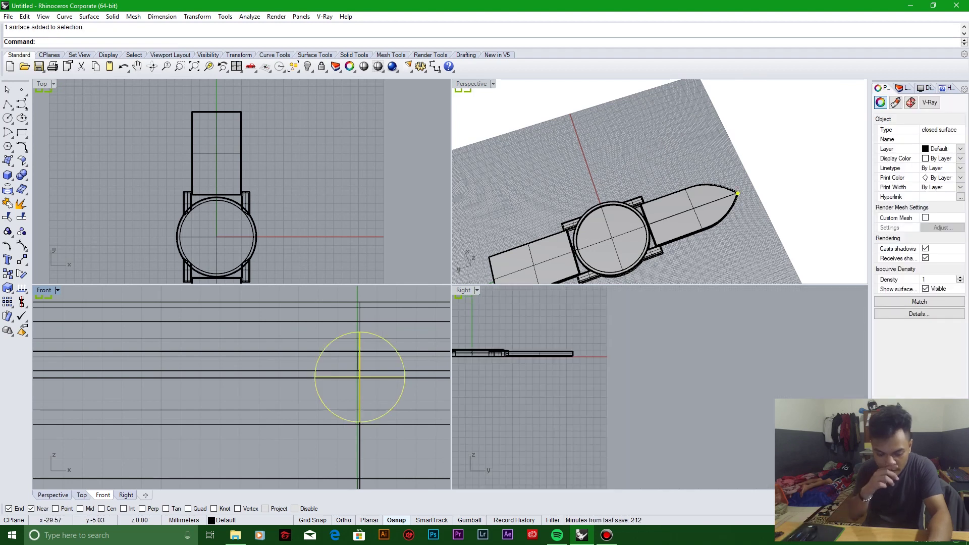
Step: Move the sphere along the watch's length from the strap tip to the centre of the dial
scroll(455, 359, "down", 6)
scroll(510, 365, "down", 5)
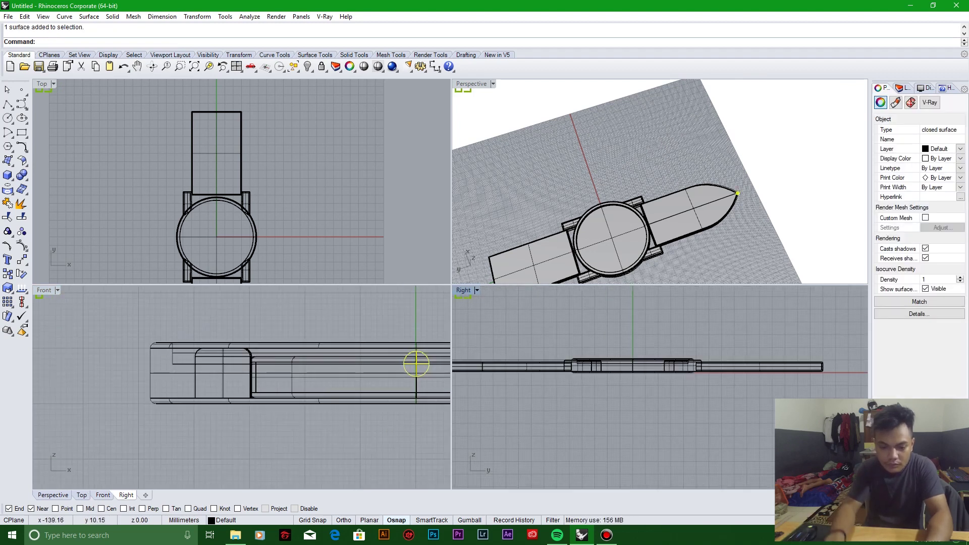
scroll(457, 361, "up", 5)
left_click_drag(504, 349, 727, 352, "shift")
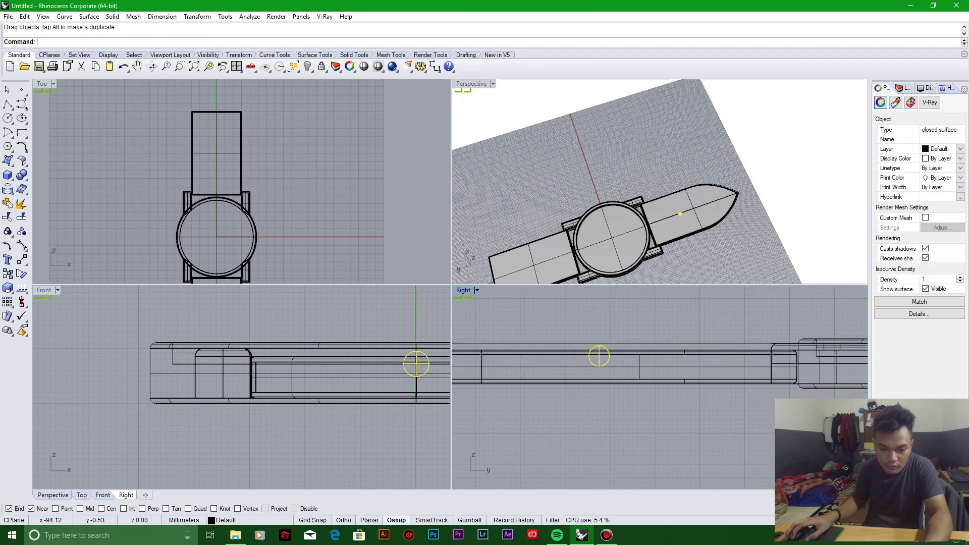
right_click_drag(600, 352, 515, 355)
left_click_drag(515, 355, 772, 353)
key("ctrl+z")
left_click_drag(555, 358, 735, 394, "shift")
scroll(709, 359, "up", 8)
scroll(618, 239, "up", 6)
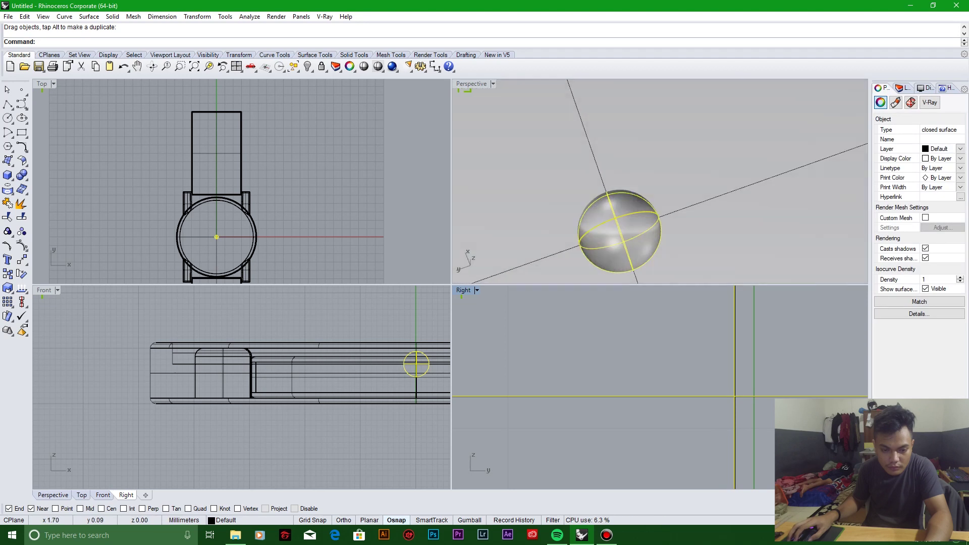
Step: Inspect the sphere's placement at the centre of the dial up close and in an enlarged perspective view
key("Escape")
left_click(416, 364)
scroll(416, 364, "up", 8)
scroll(620, 239, "down", 5)
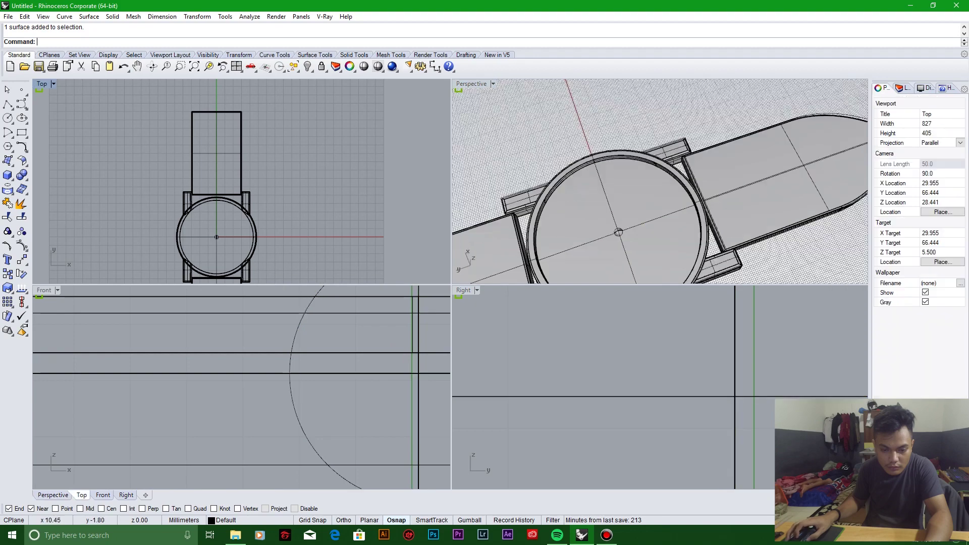
scroll(620, 239, "up", 3)
left_click(208, 225)
scroll(619, 239, "up", 3)
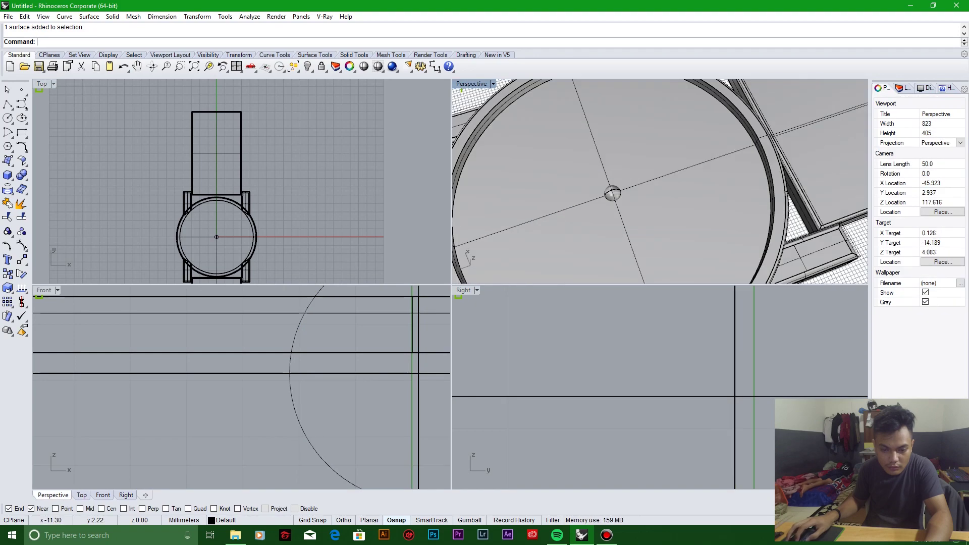
scroll(659, 182, "down", 5)
key("ctrl+m")
scroll(449, 282, "up", 3)
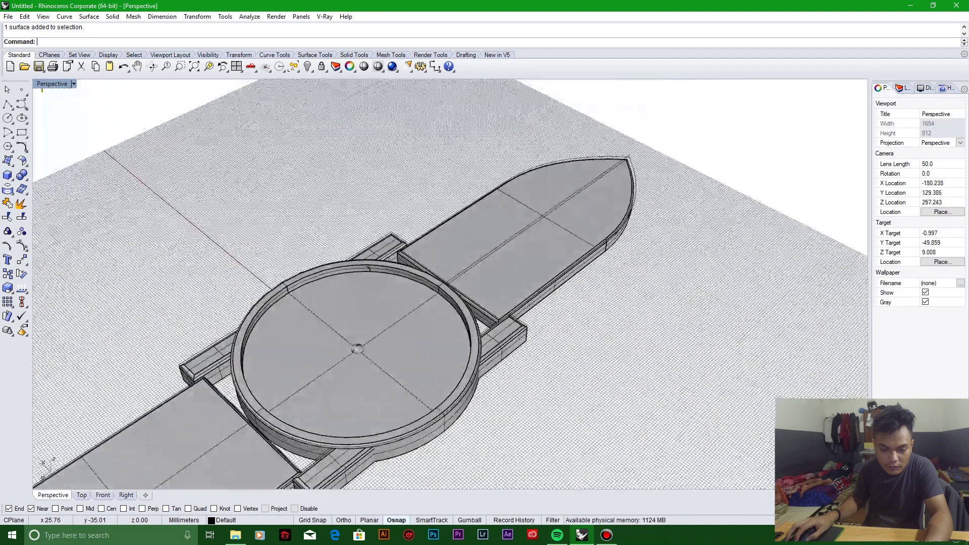
scroll(450, 283, "down", 3)
right_click_drag(450, 283, 404, 293)
scroll(449, 283, "up", 5)
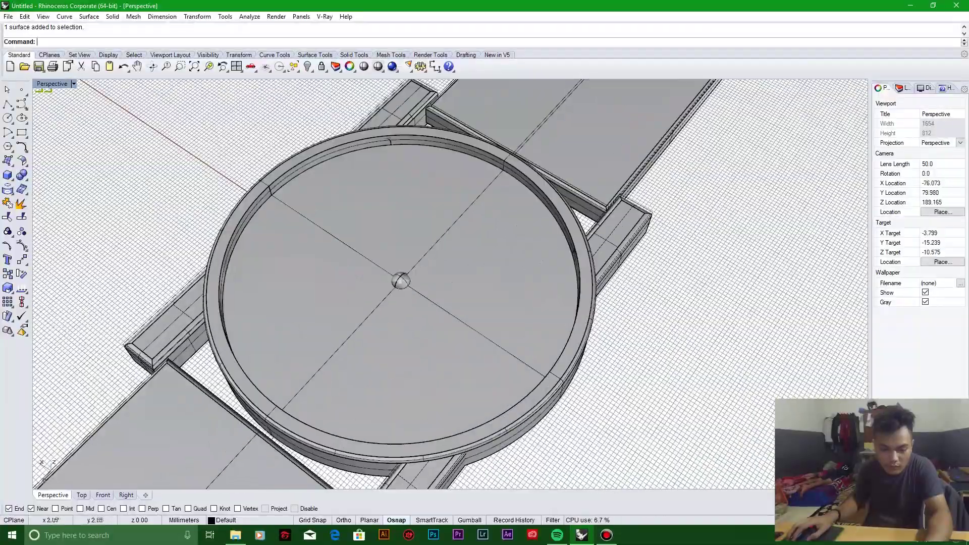
right_click_drag(449, 283, 434, 255)
right_click_drag(265, 372, 275, 369)
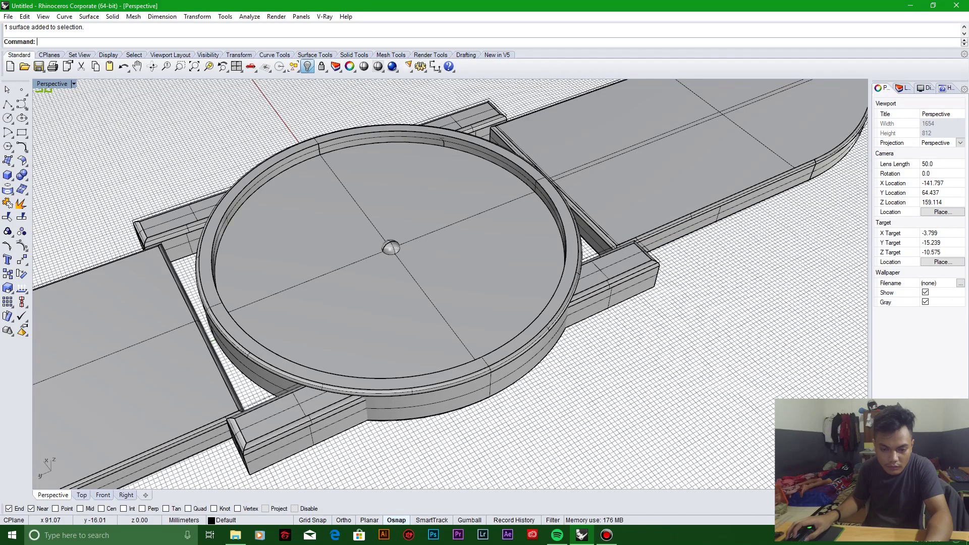
Step: Show the hidden objects, hide the thick disc floating above the case again, and select the circle above the case rim
key("ctrl+alt+h")
key("Escape")
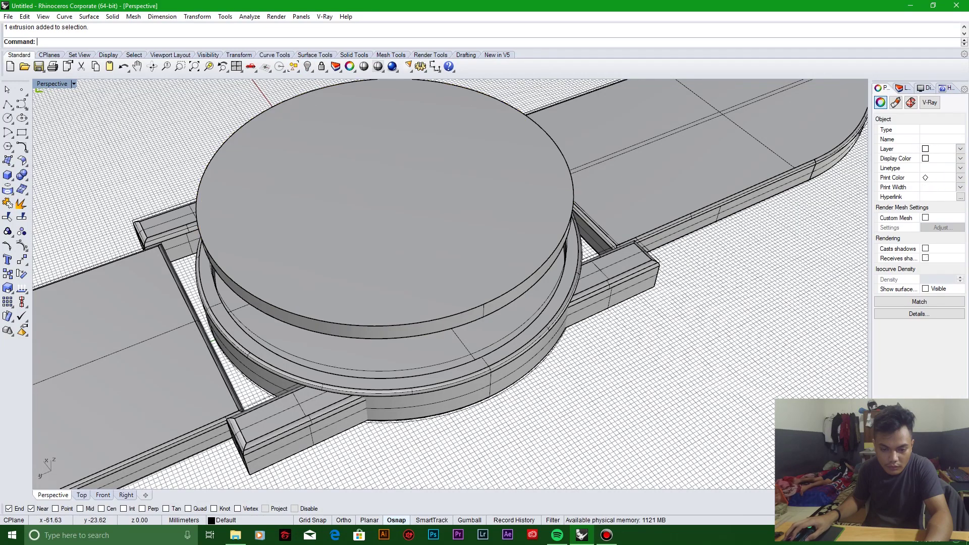
key("ctrl+z")
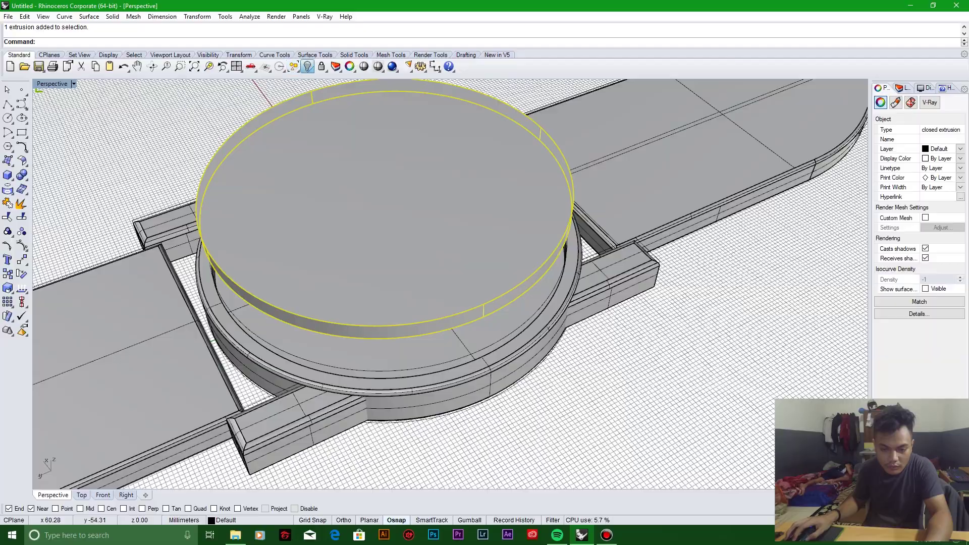
key("ctrl+h")
left_click(261, 335)
left_click(291, 355)
right_click_drag(353, 303, 354, 328)
left_click(89, 16)
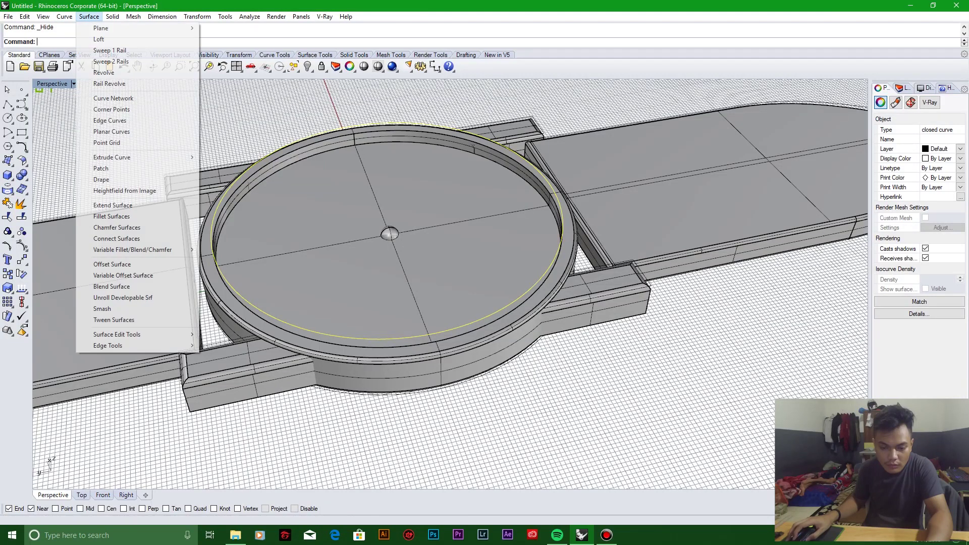
mouse_move(126, 157)
left_click(225, 157)
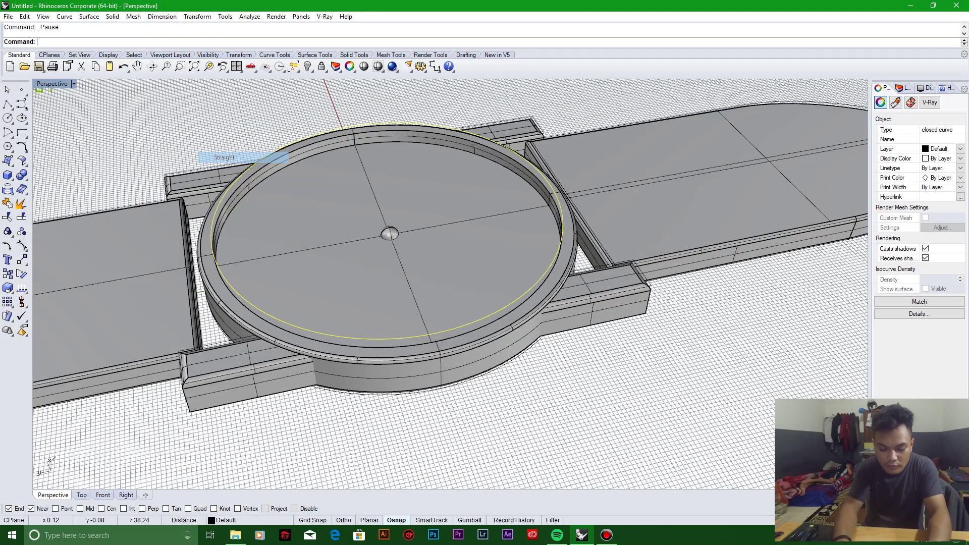
left_click(168, 41)
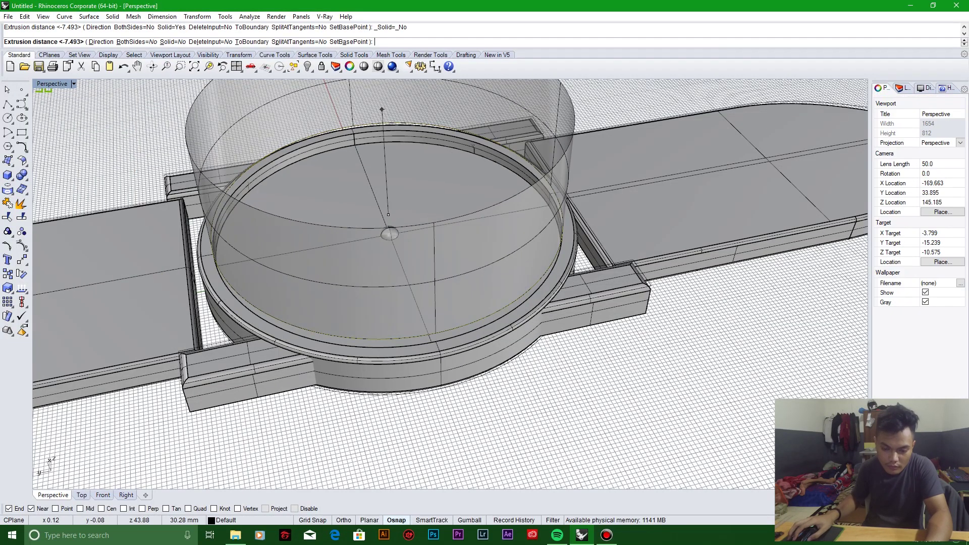
key("Escape")
Step: Extrude the circle above the case rim 0.5 mm as a thin solid disc
left_click(112, 16)
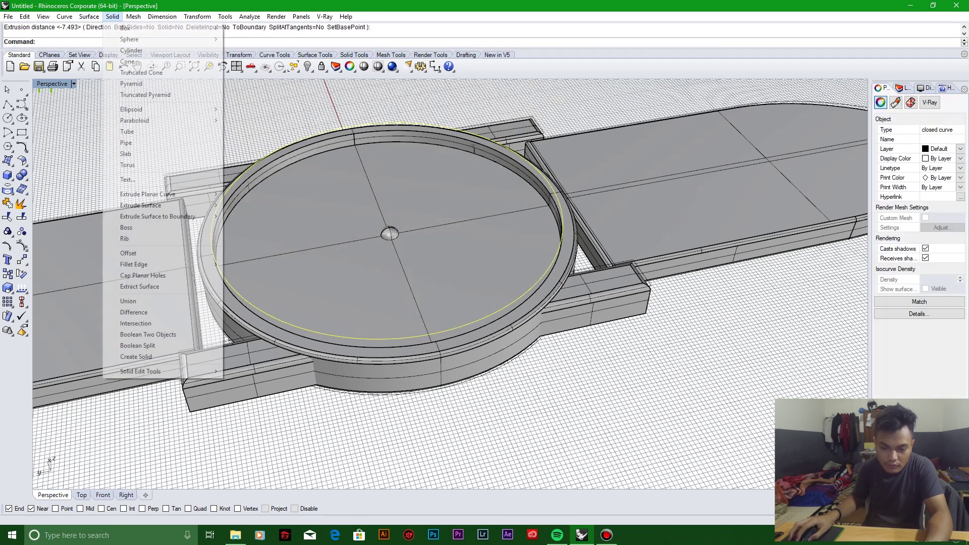
left_click(248, 194)
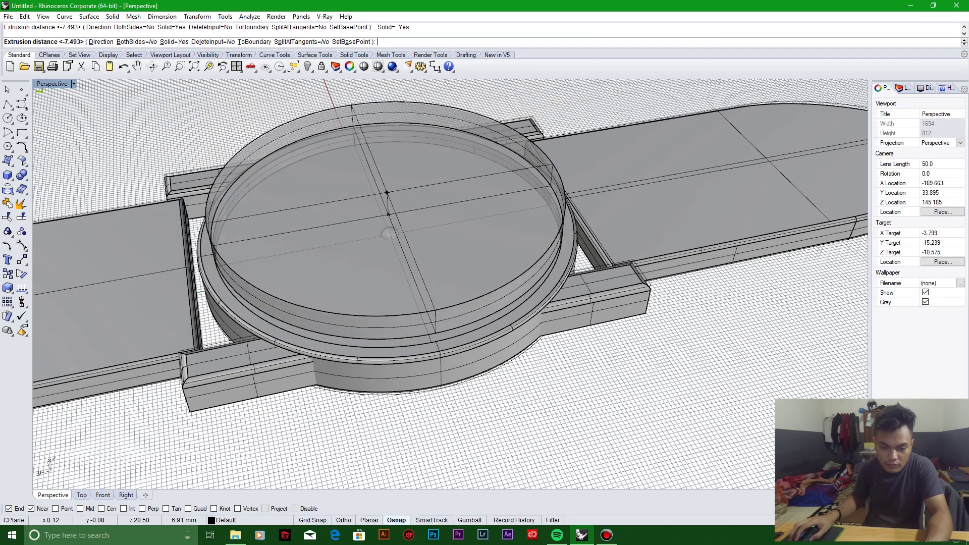
type("0.5")
key("Return")
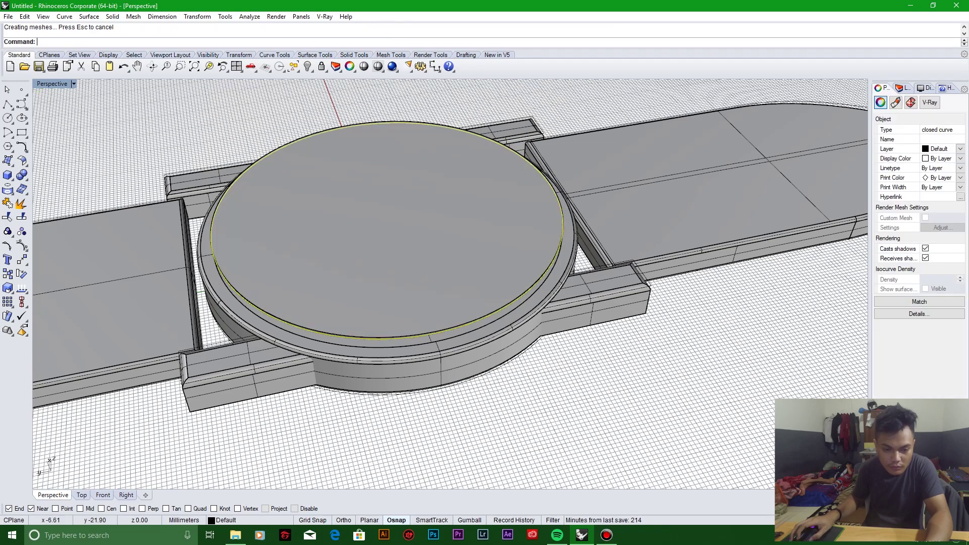
key("Escape")
Step: Hide the thin disc covering the dial to expose the central sphere
right_click_drag(449, 283, 459, 364)
scroll(449, 283, "up", 5)
scroll(449, 283, "down", 3)
left_click(454, 233)
left_click(308, 67)
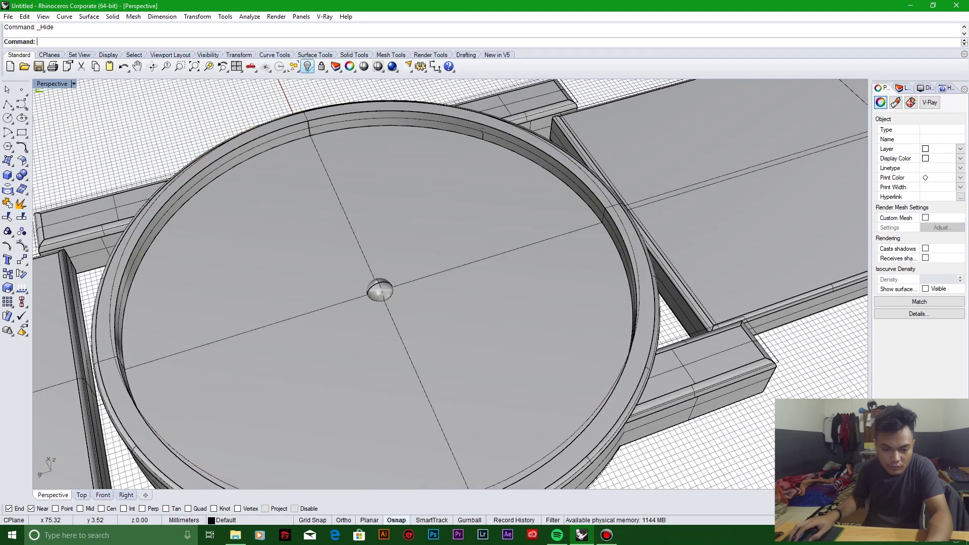
Step: Draw two narrow rectangular watch hands extending in opposite directions from the central sphere and extrude them as thin solids
right_click_drag(455, 252, 457, 354)
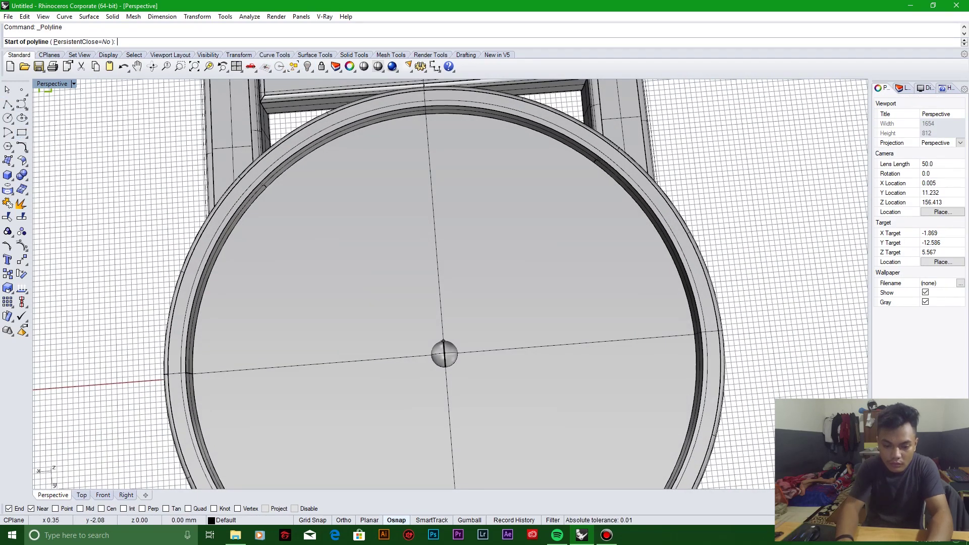
scroll(443, 341, "up", 6)
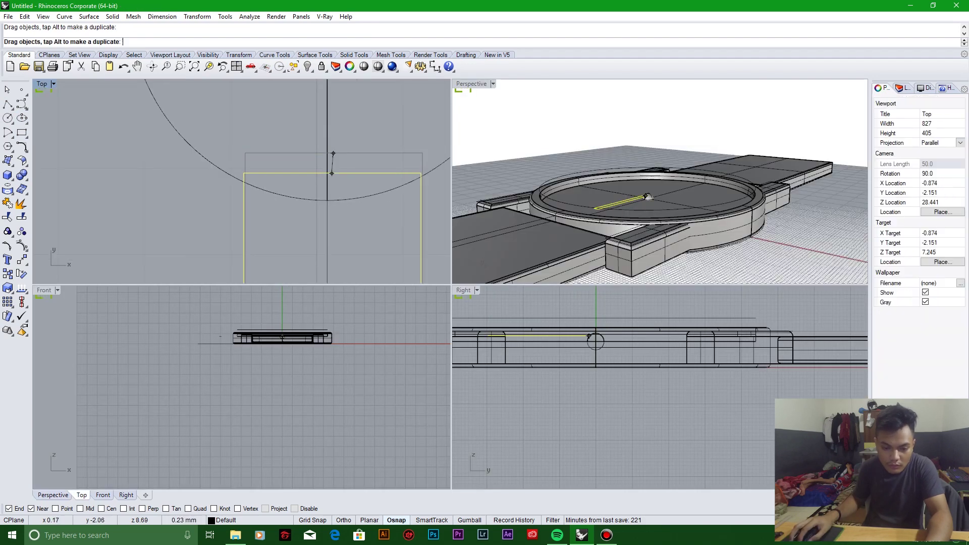
scroll(242, 182, "down", 5)
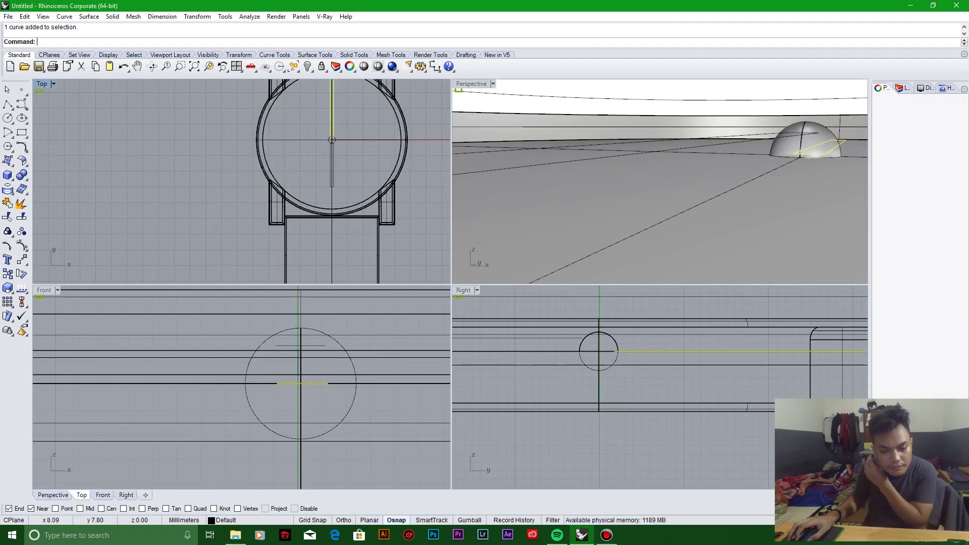
scroll(572, 367, "up", 5)
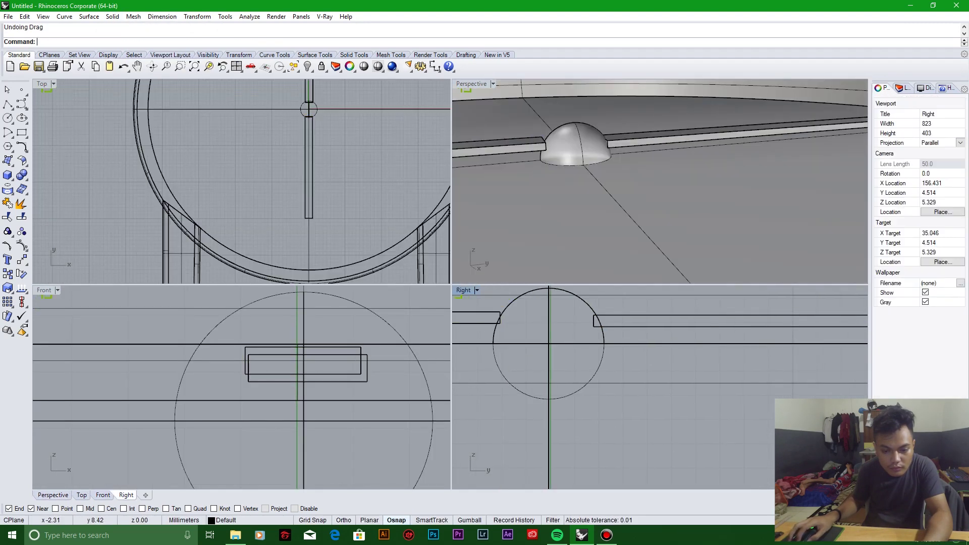
Step: Rework the two watch hands so their inner ends nearly meet inside the central sphere
key("ctrl+h")
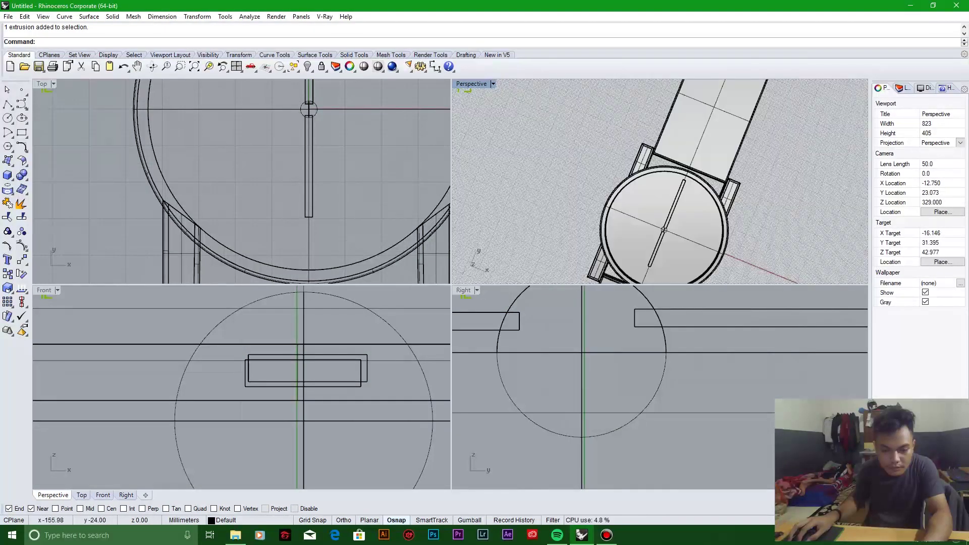
left_click(336, 132)
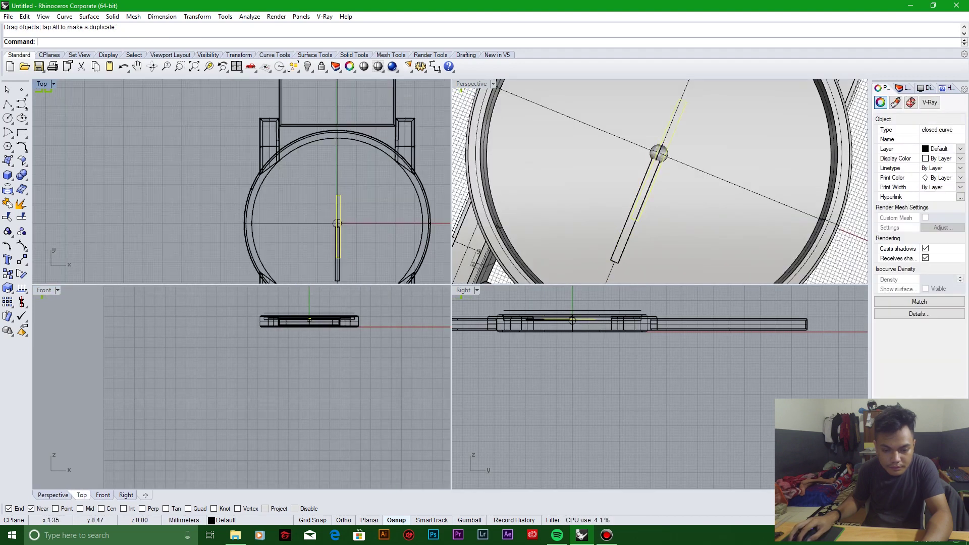
scroll(320, 226, "up", 5)
left_click(314, 202)
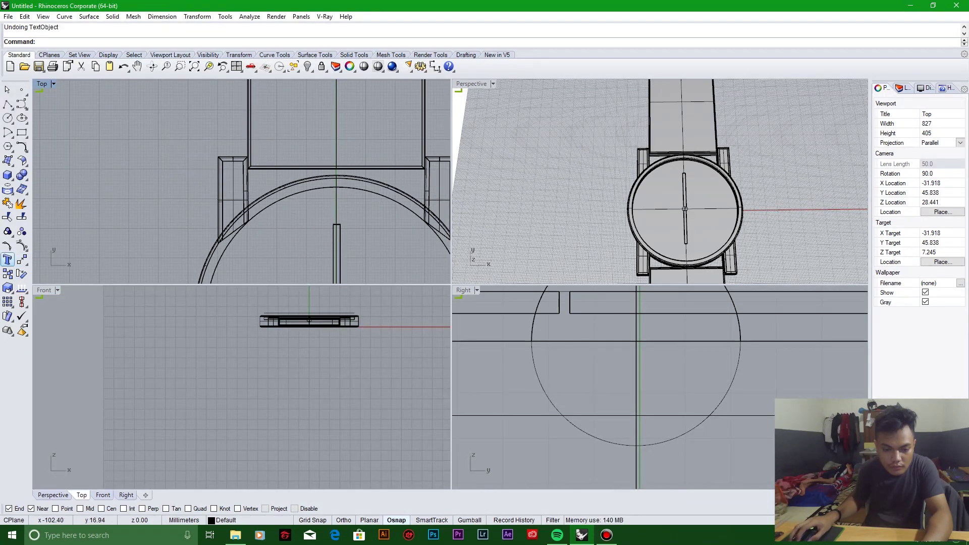
left_click(8, 259)
left_click(429, 205)
scroll(374, 302, "up", 2)
key("Down")
key("Return")
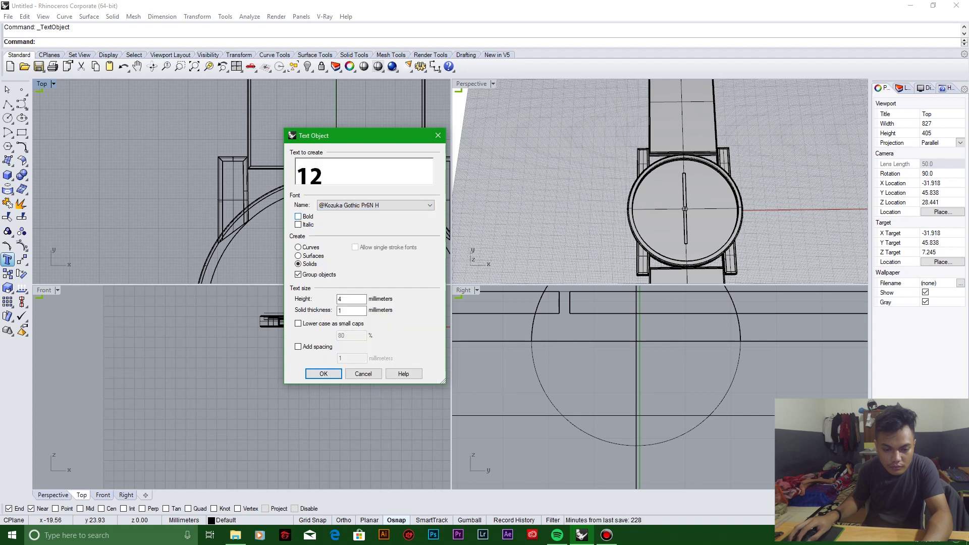